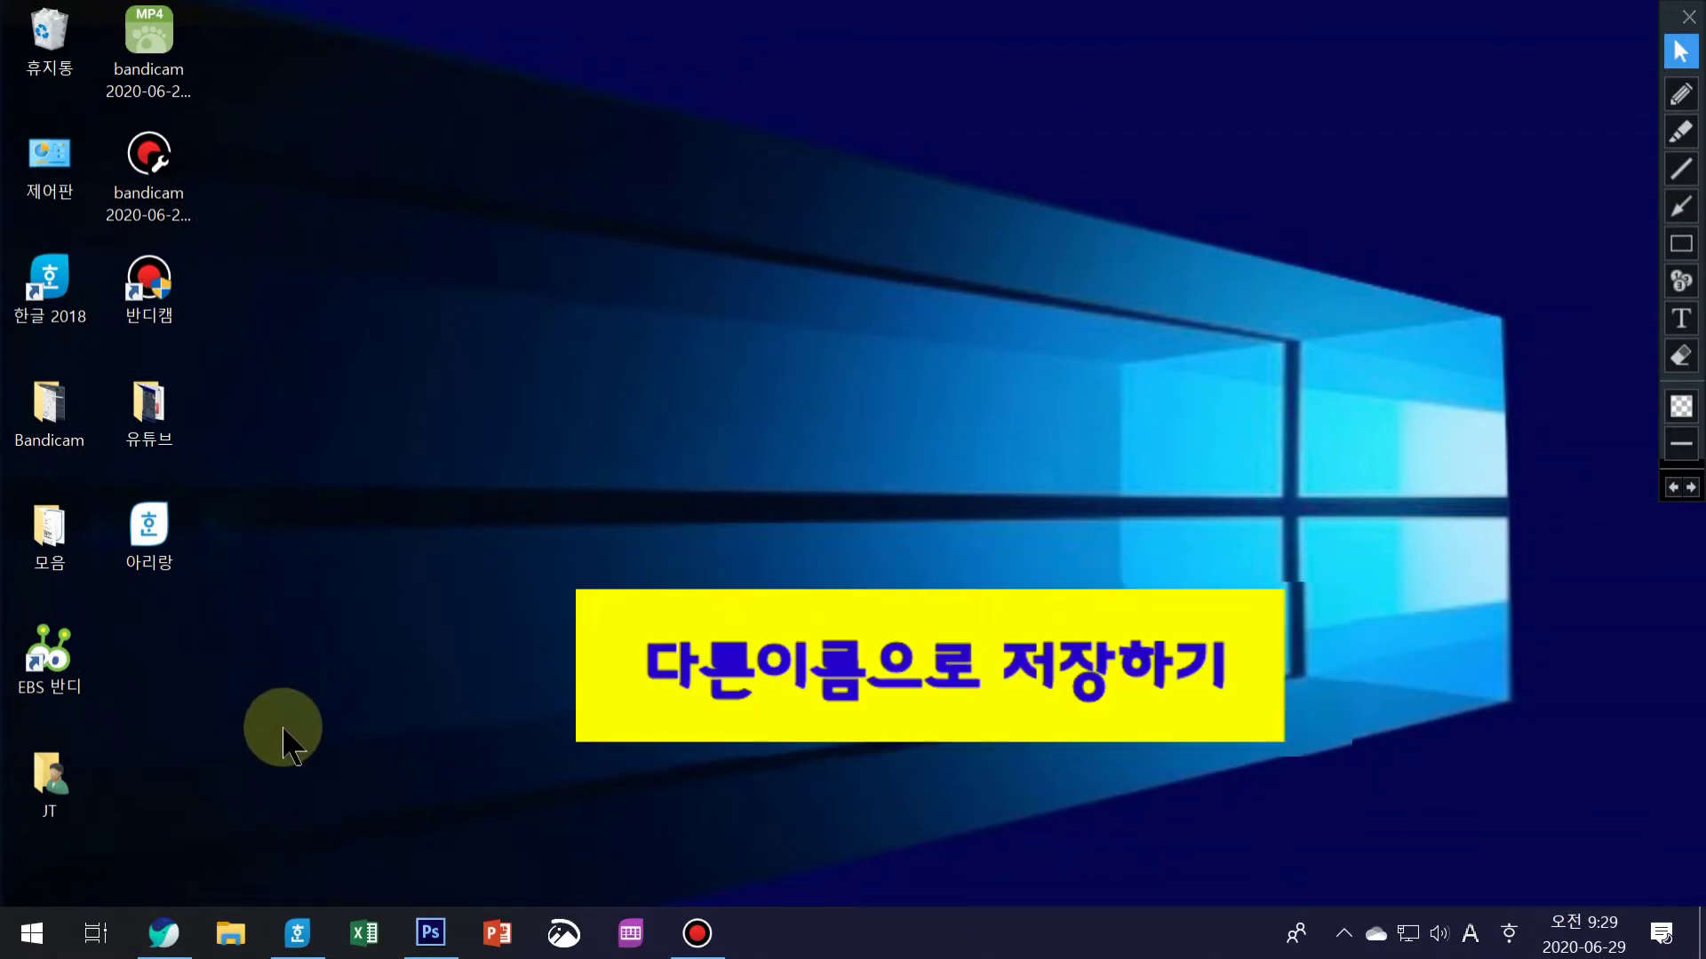
Open the 저장하기 연습 document from the Documents (문서) folder in File Explorer
left_click(232, 950)
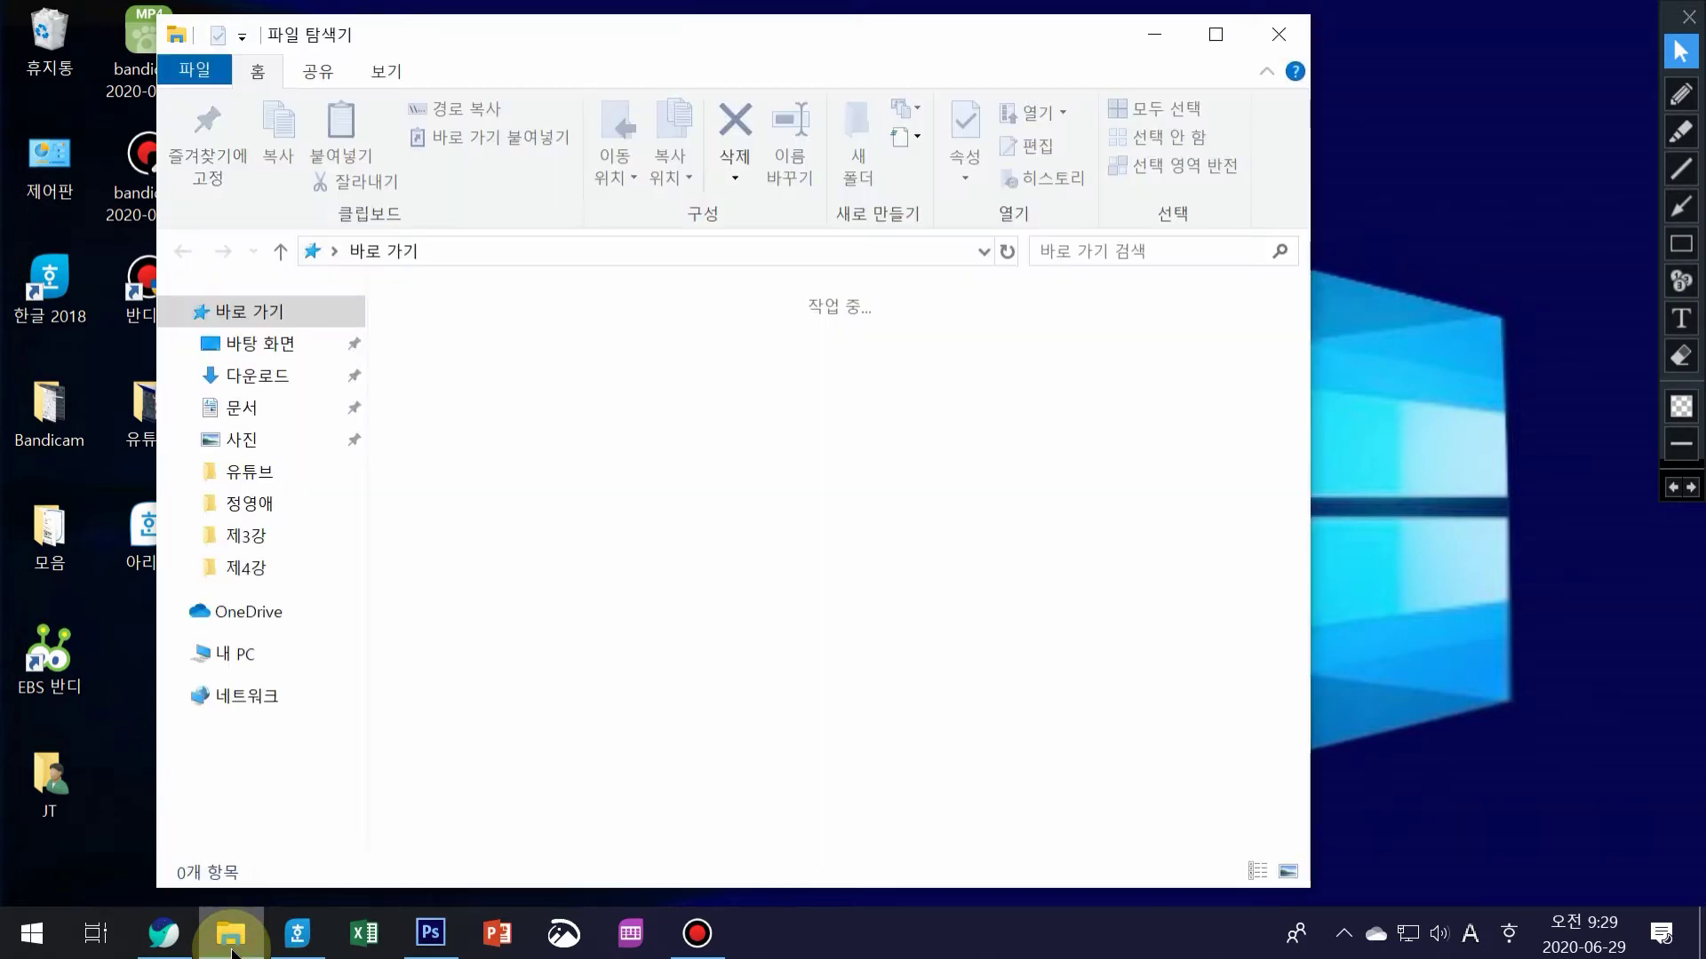
left_click(232, 950)
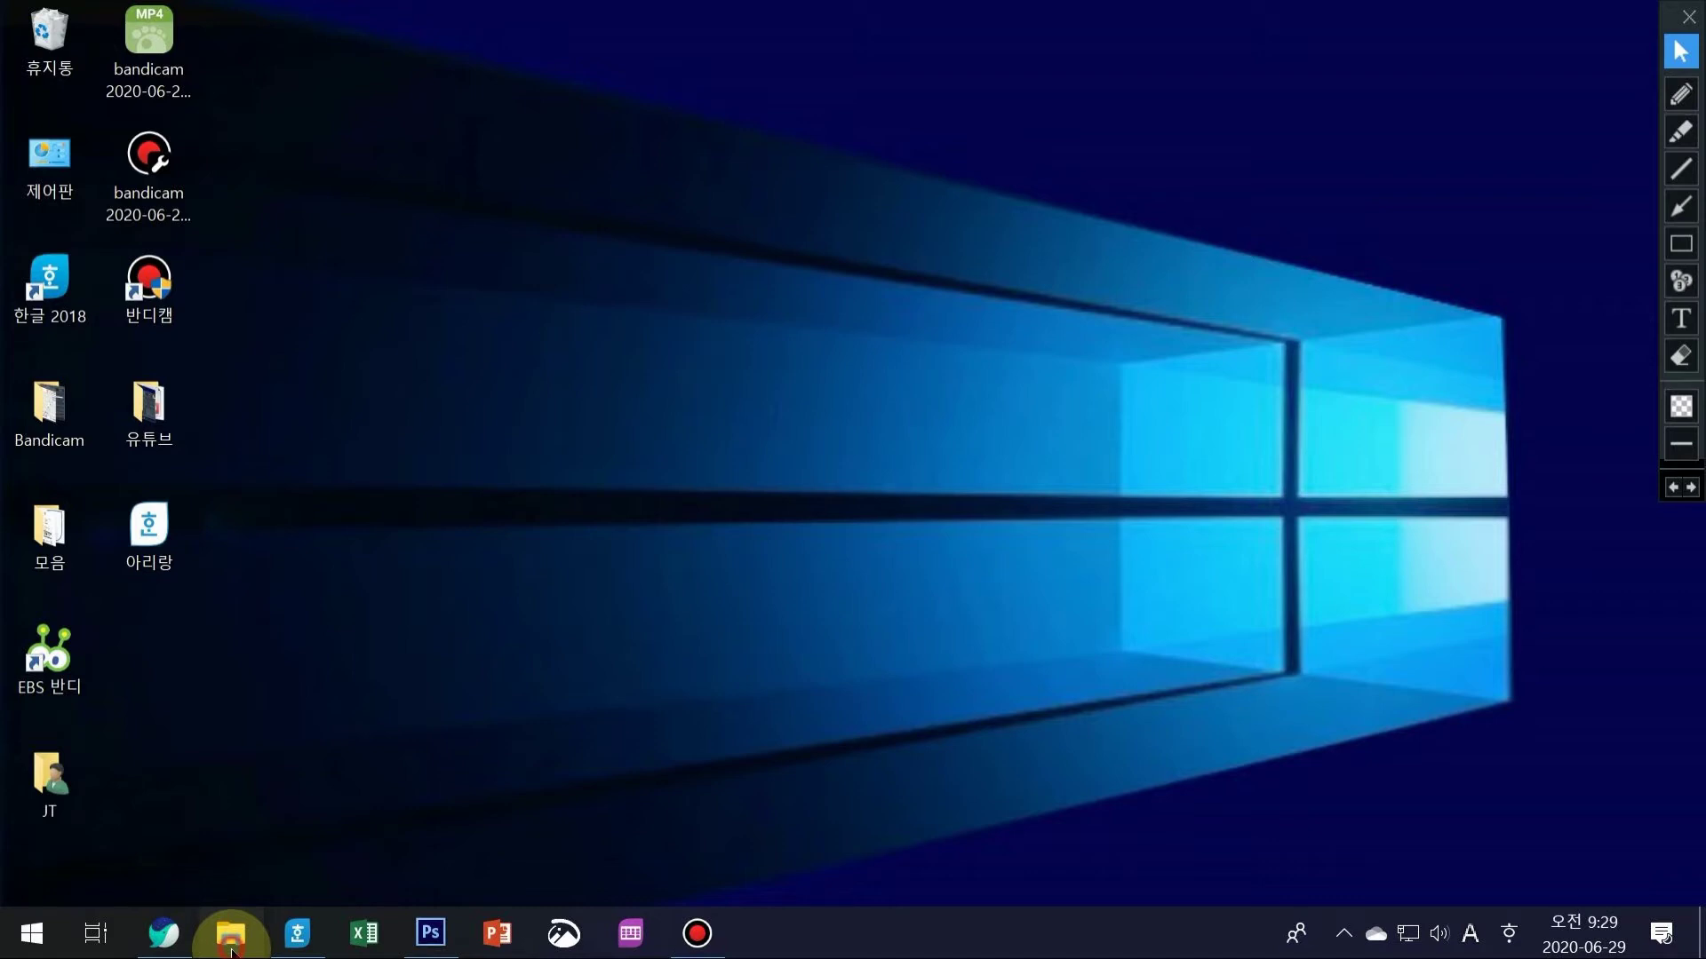
left_click(231, 935)
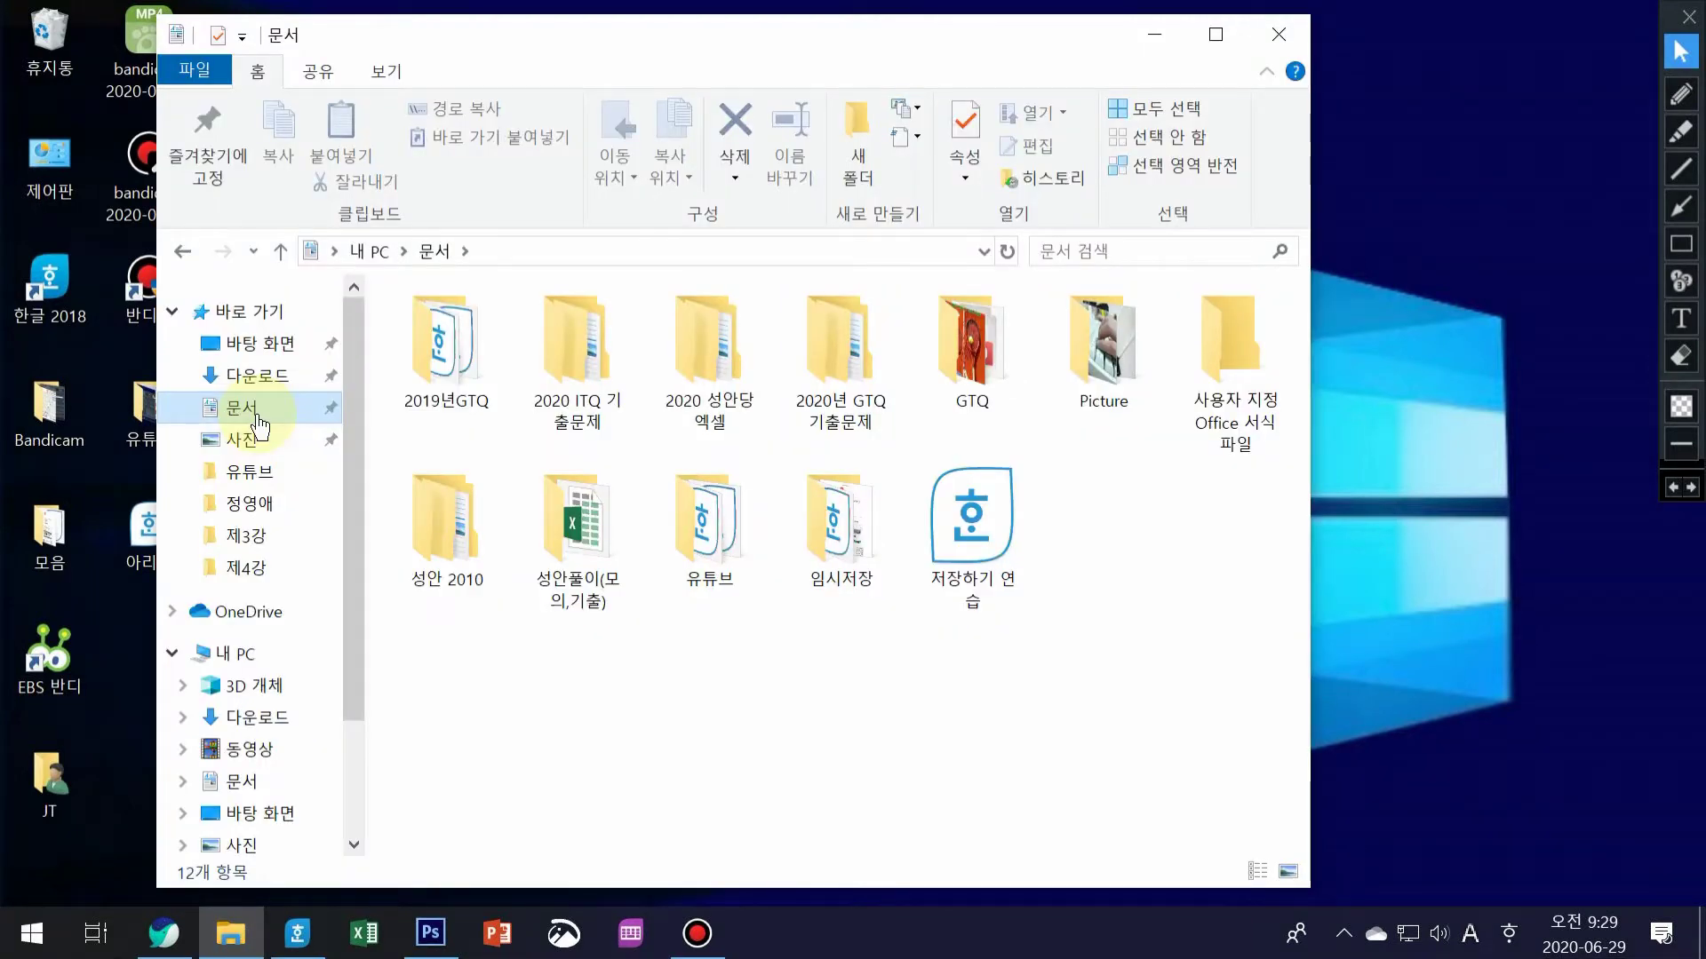
left_click(984, 516)
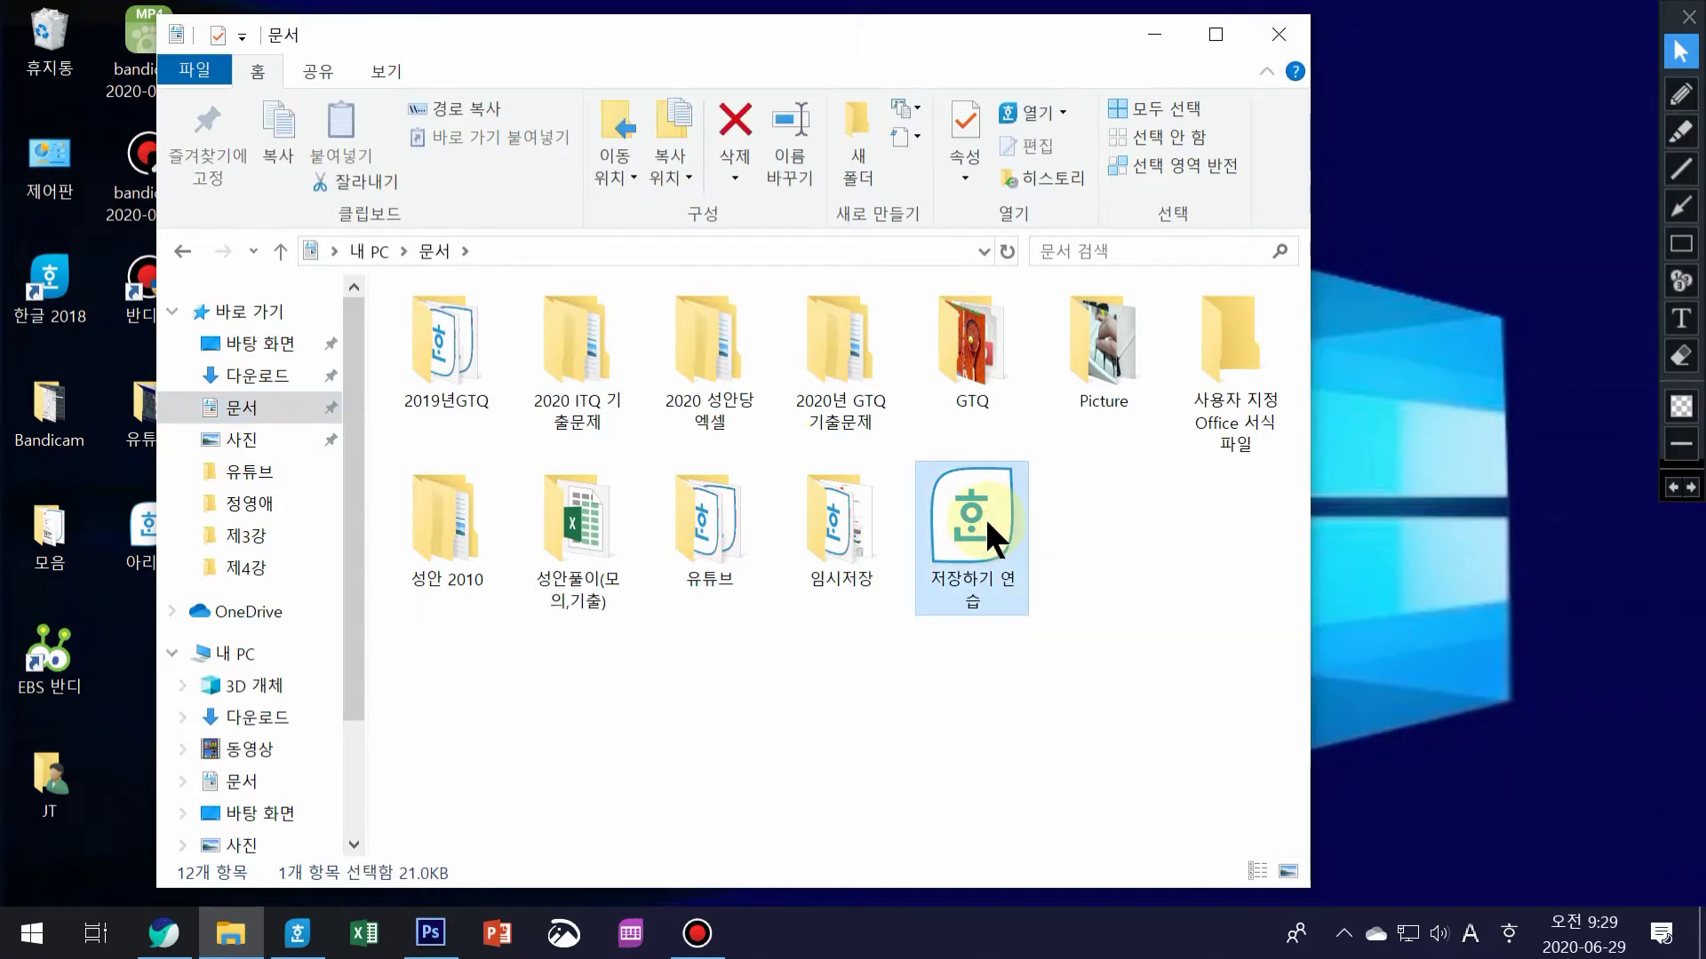
double_click(985, 516)
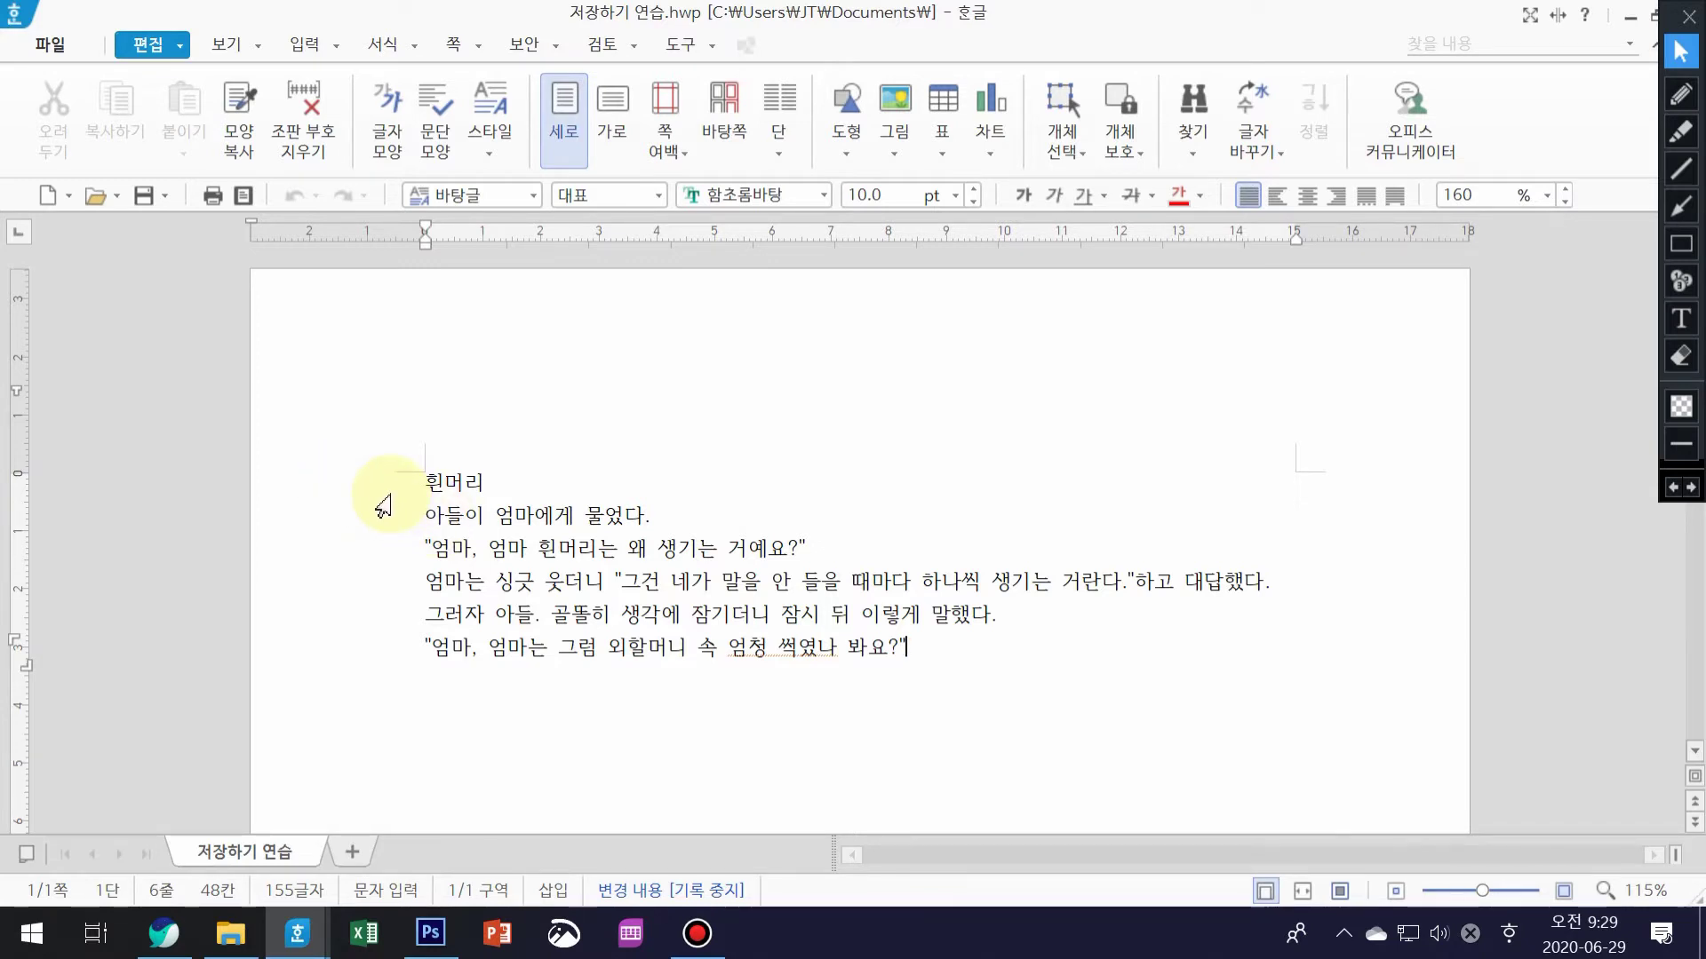
Try the MD개성체 font on the title line 흰머리, and settle on 한컴 윤체 B
left_click(381, 487)
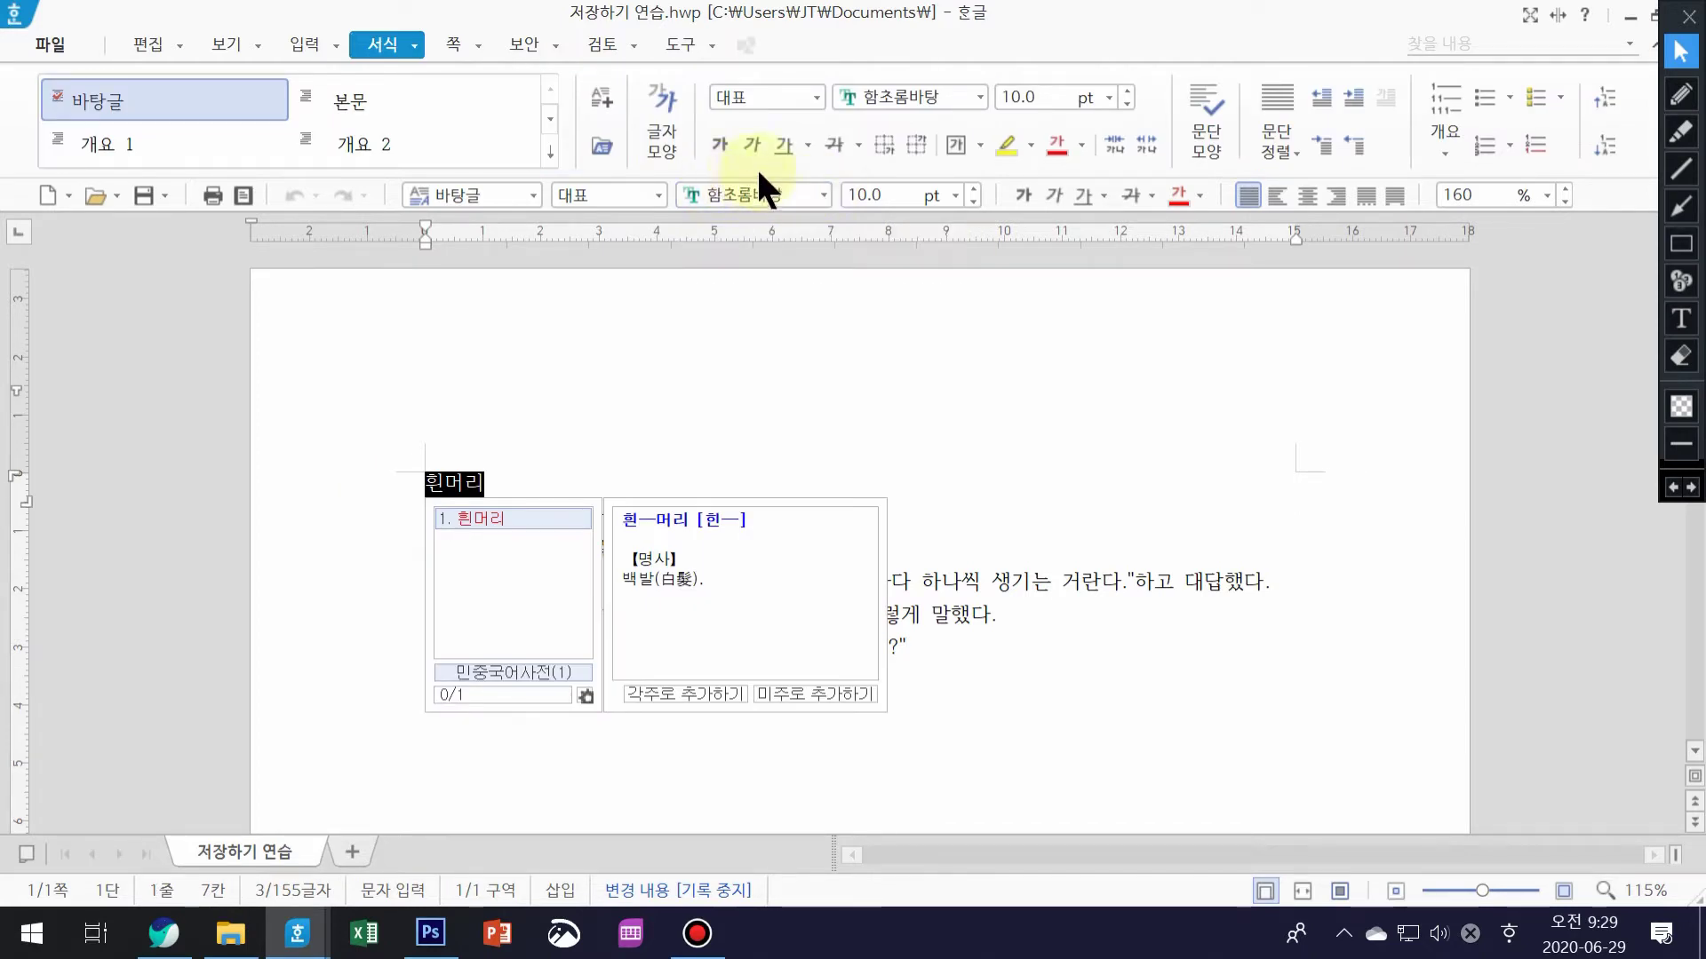
left_click(822, 195)
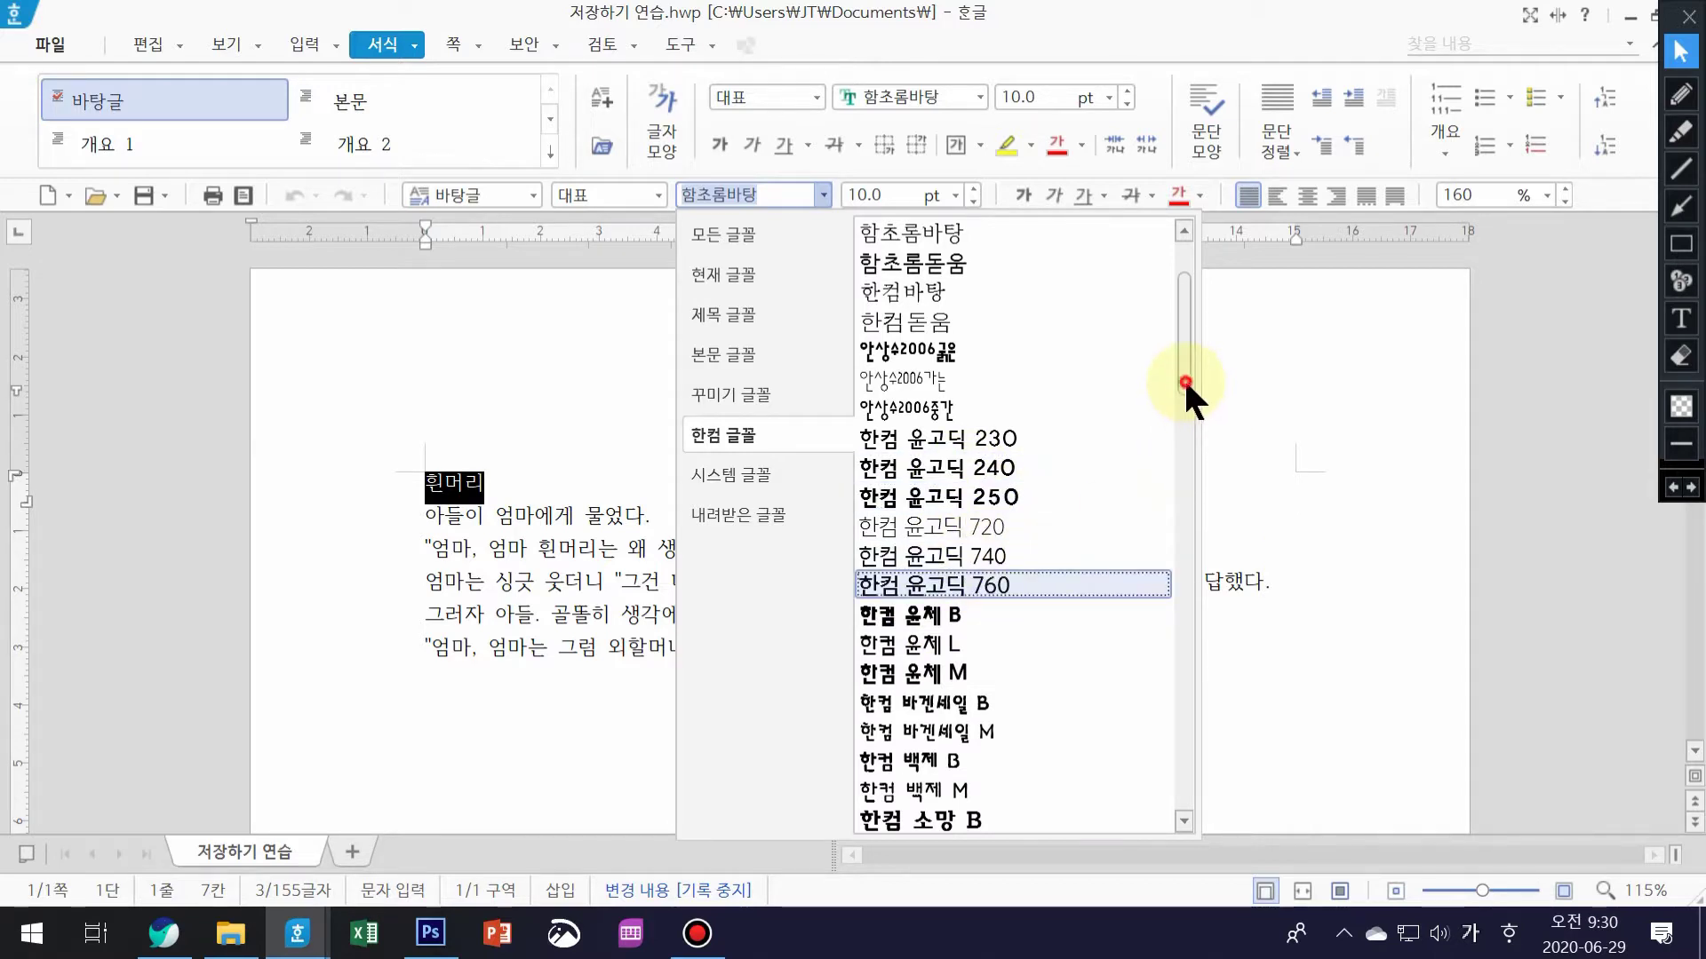
left_click_drag(1183, 376, 1192, 801)
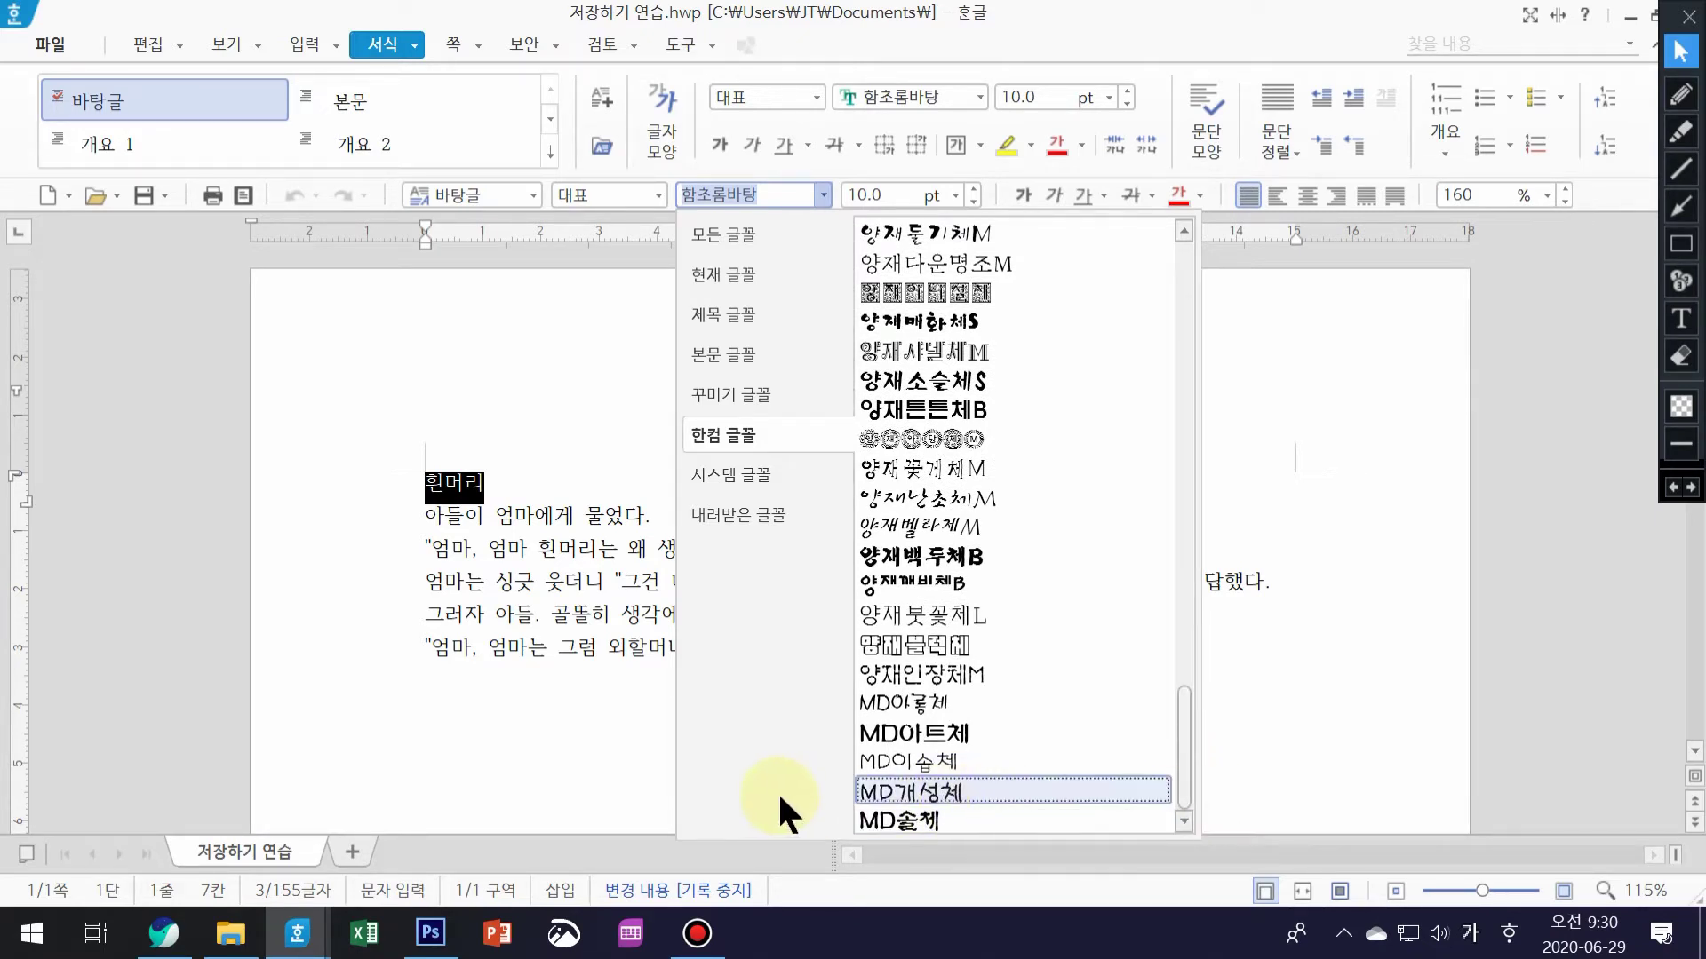
left_click(936, 790)
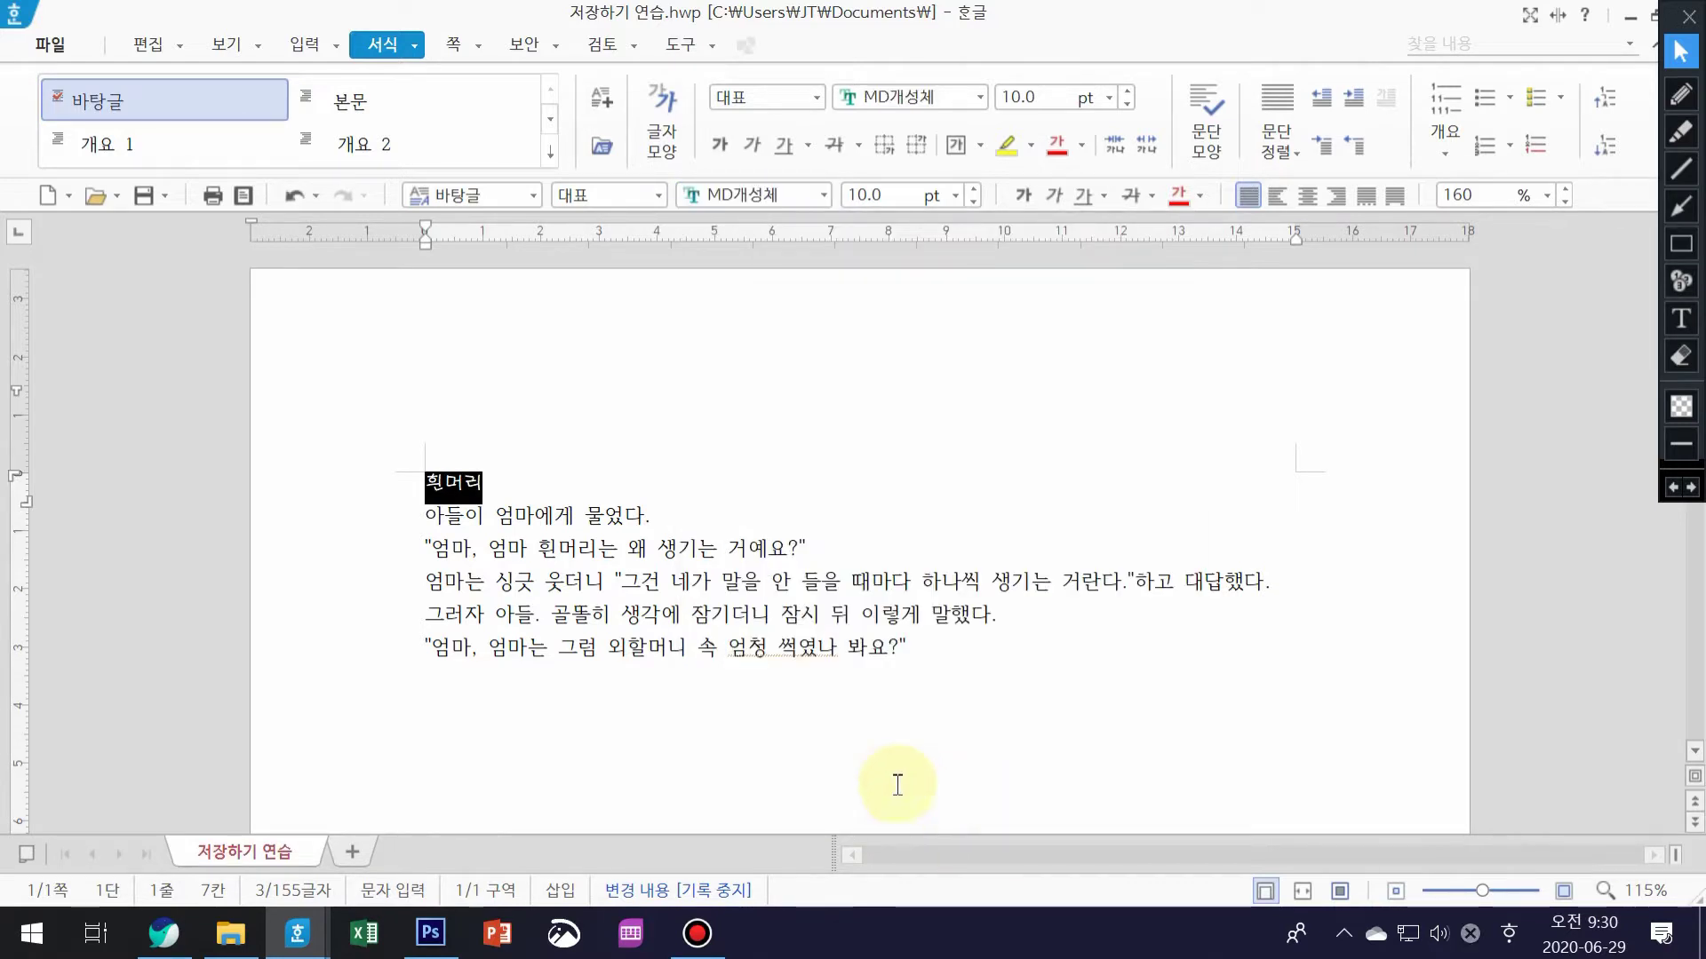
left_click(819, 192)
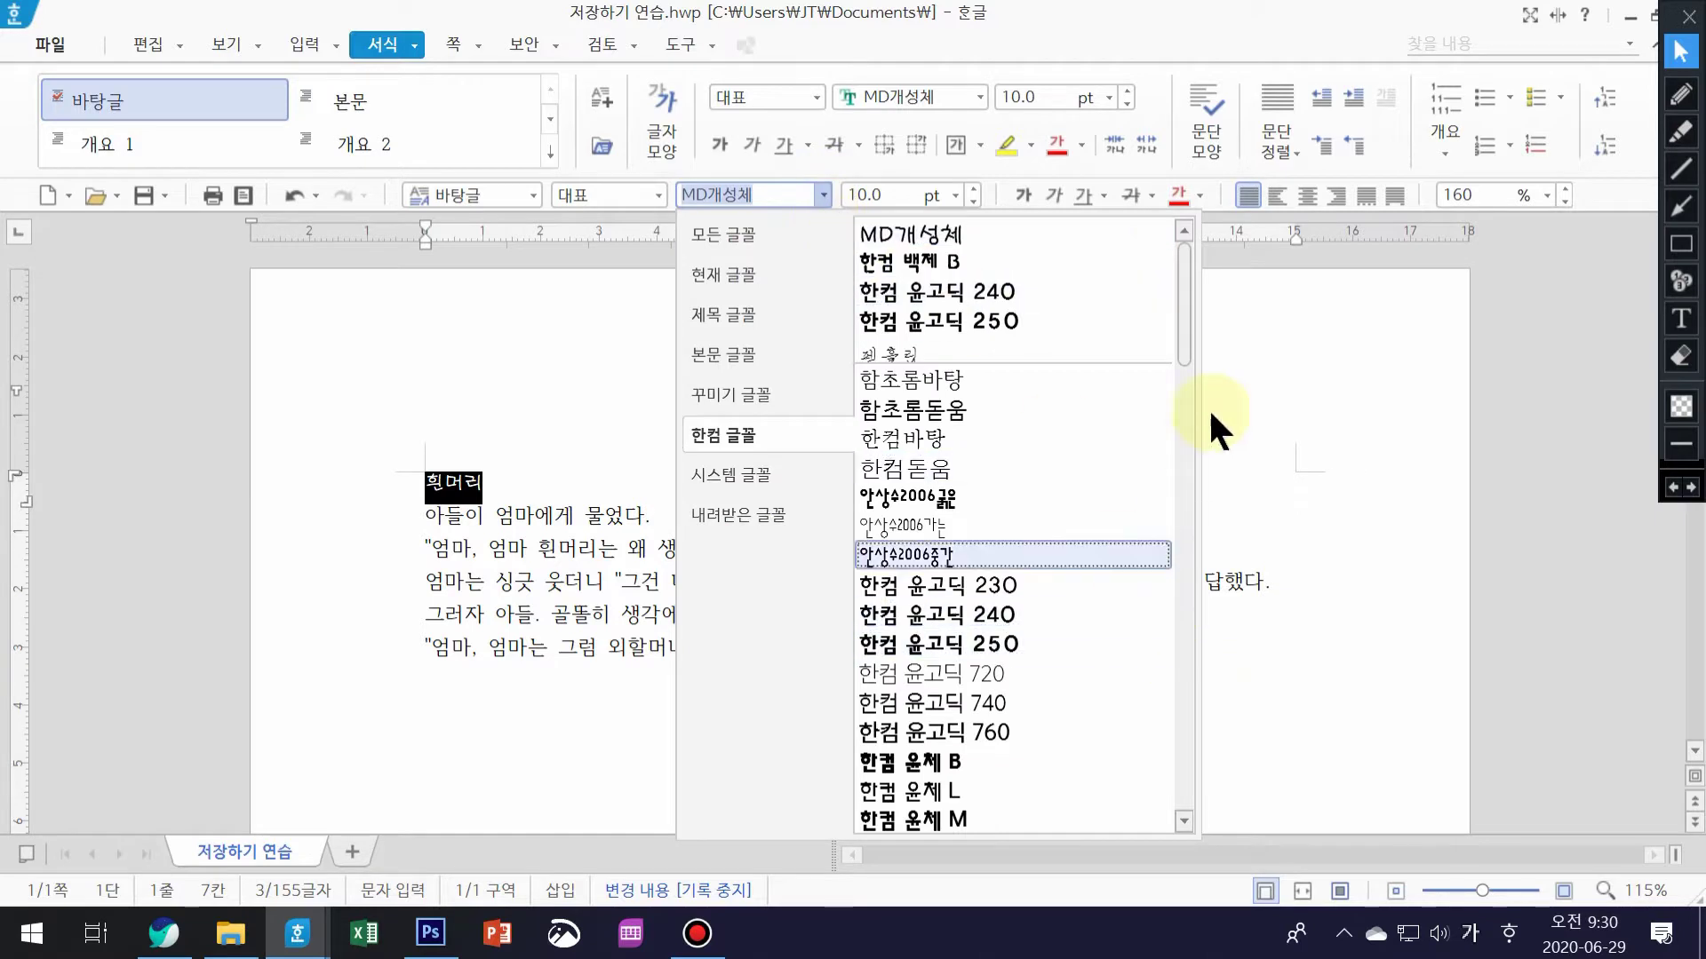
left_click_drag(1185, 338, 1180, 352)
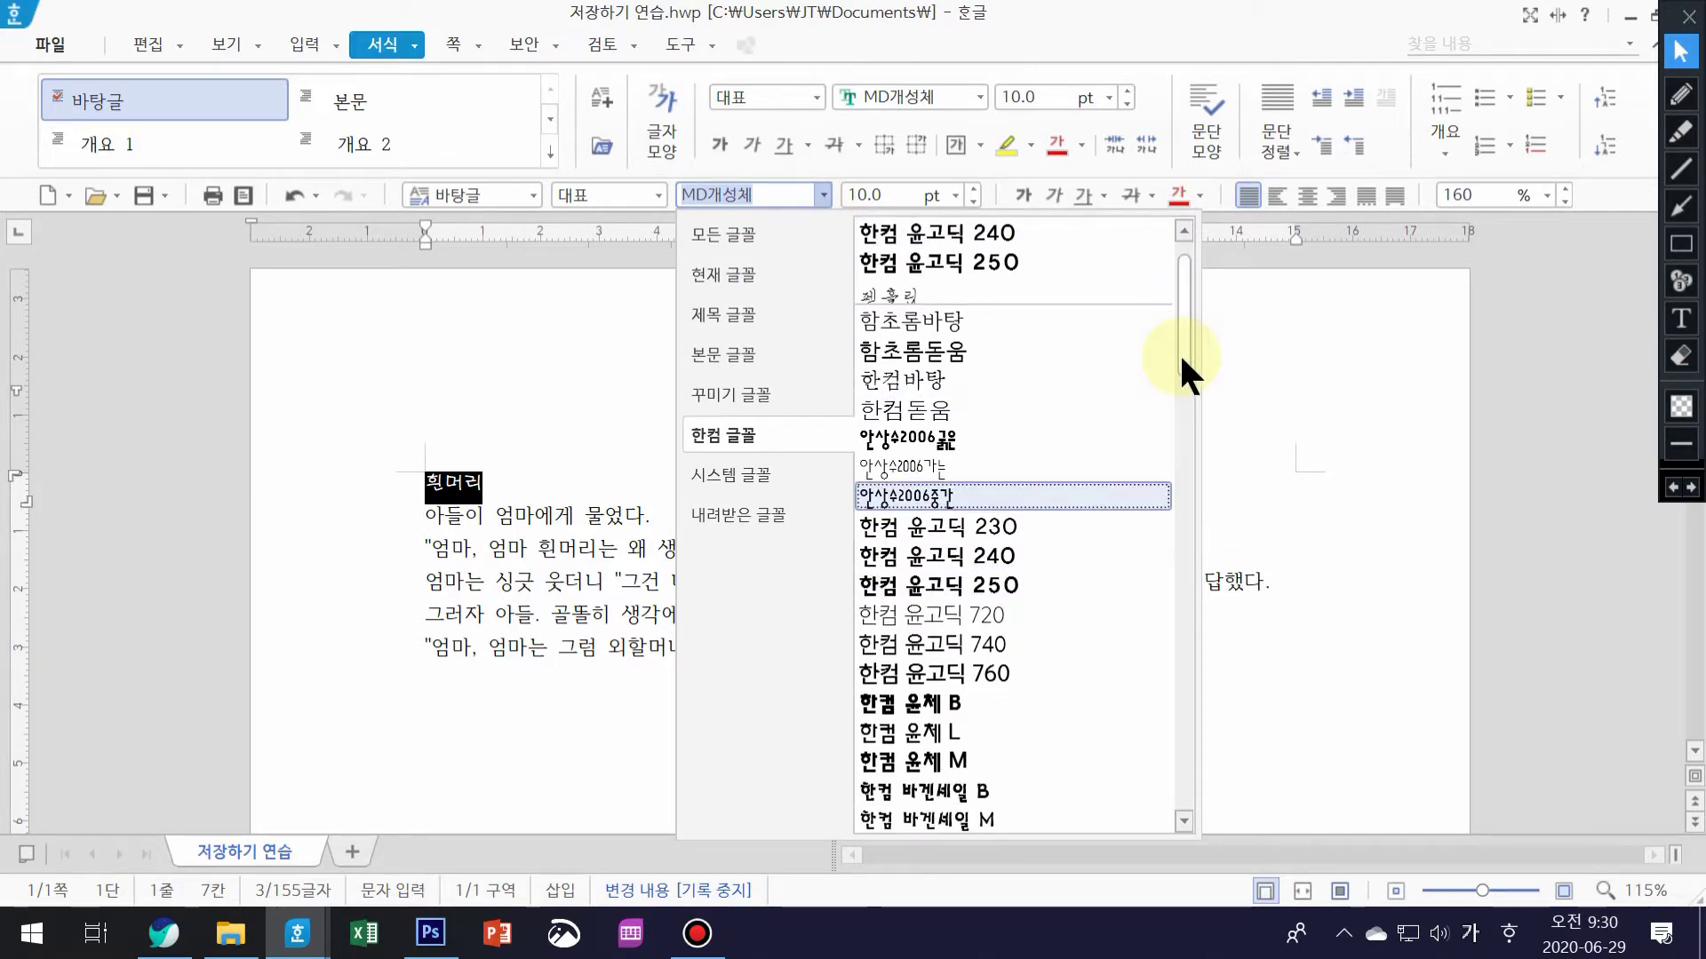
left_click(966, 701)
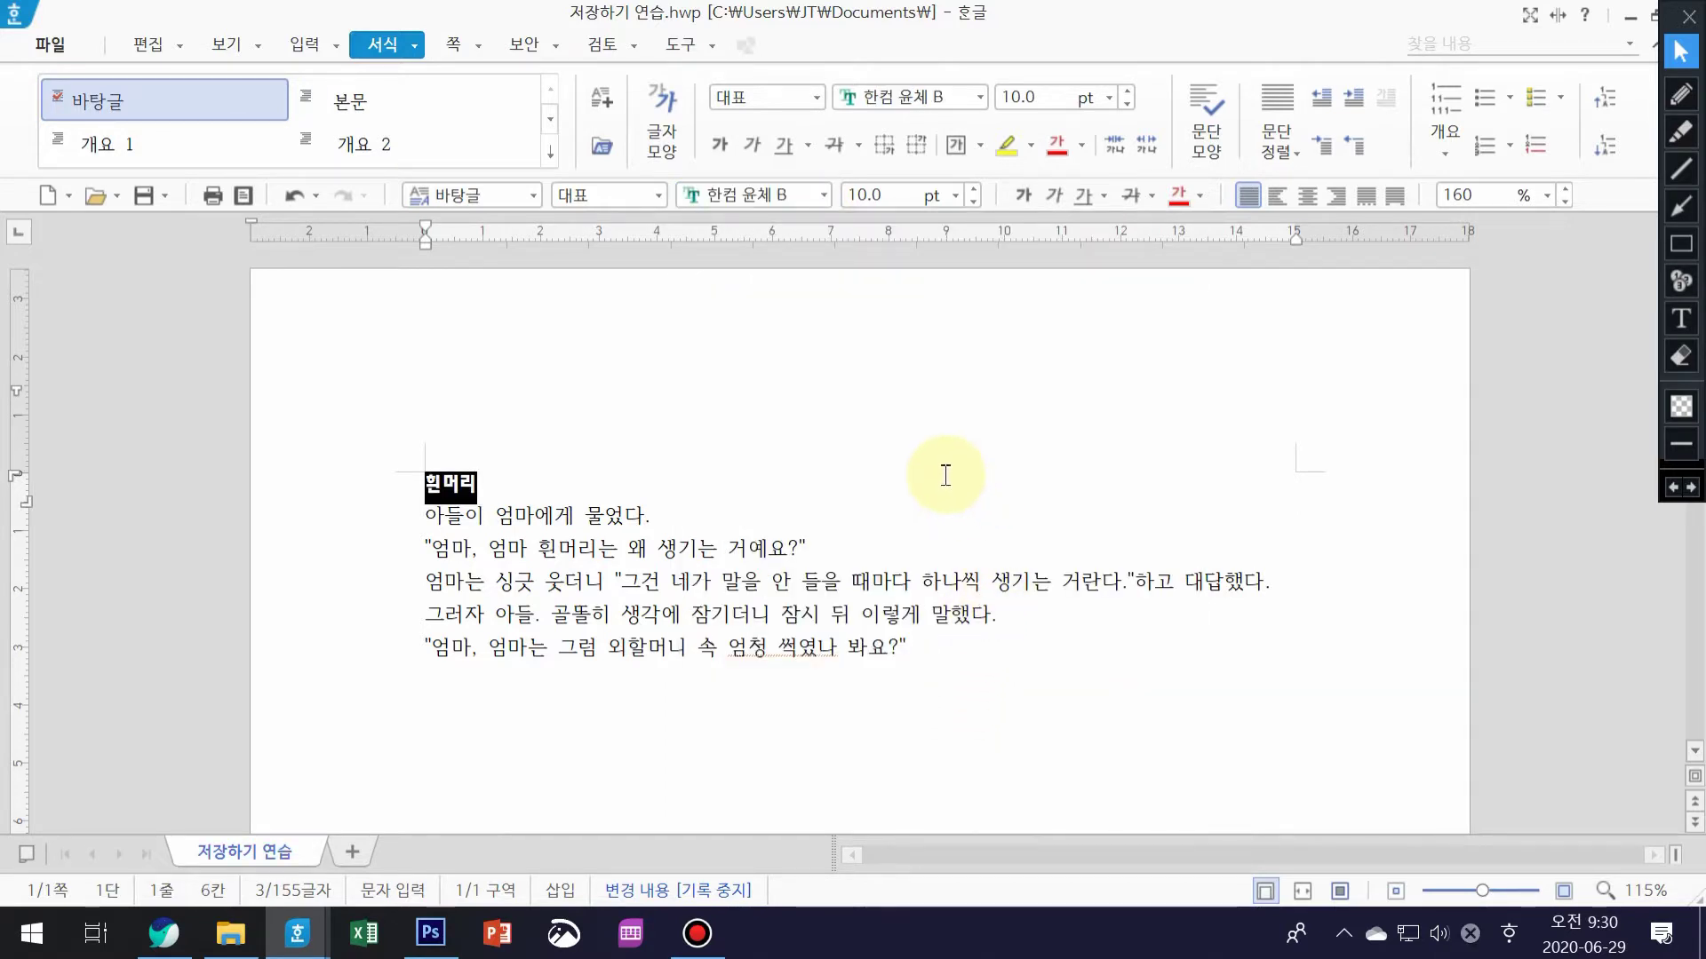
Set the title 흰머리 to 20 pt and centre it on the page
left_click(954, 197)
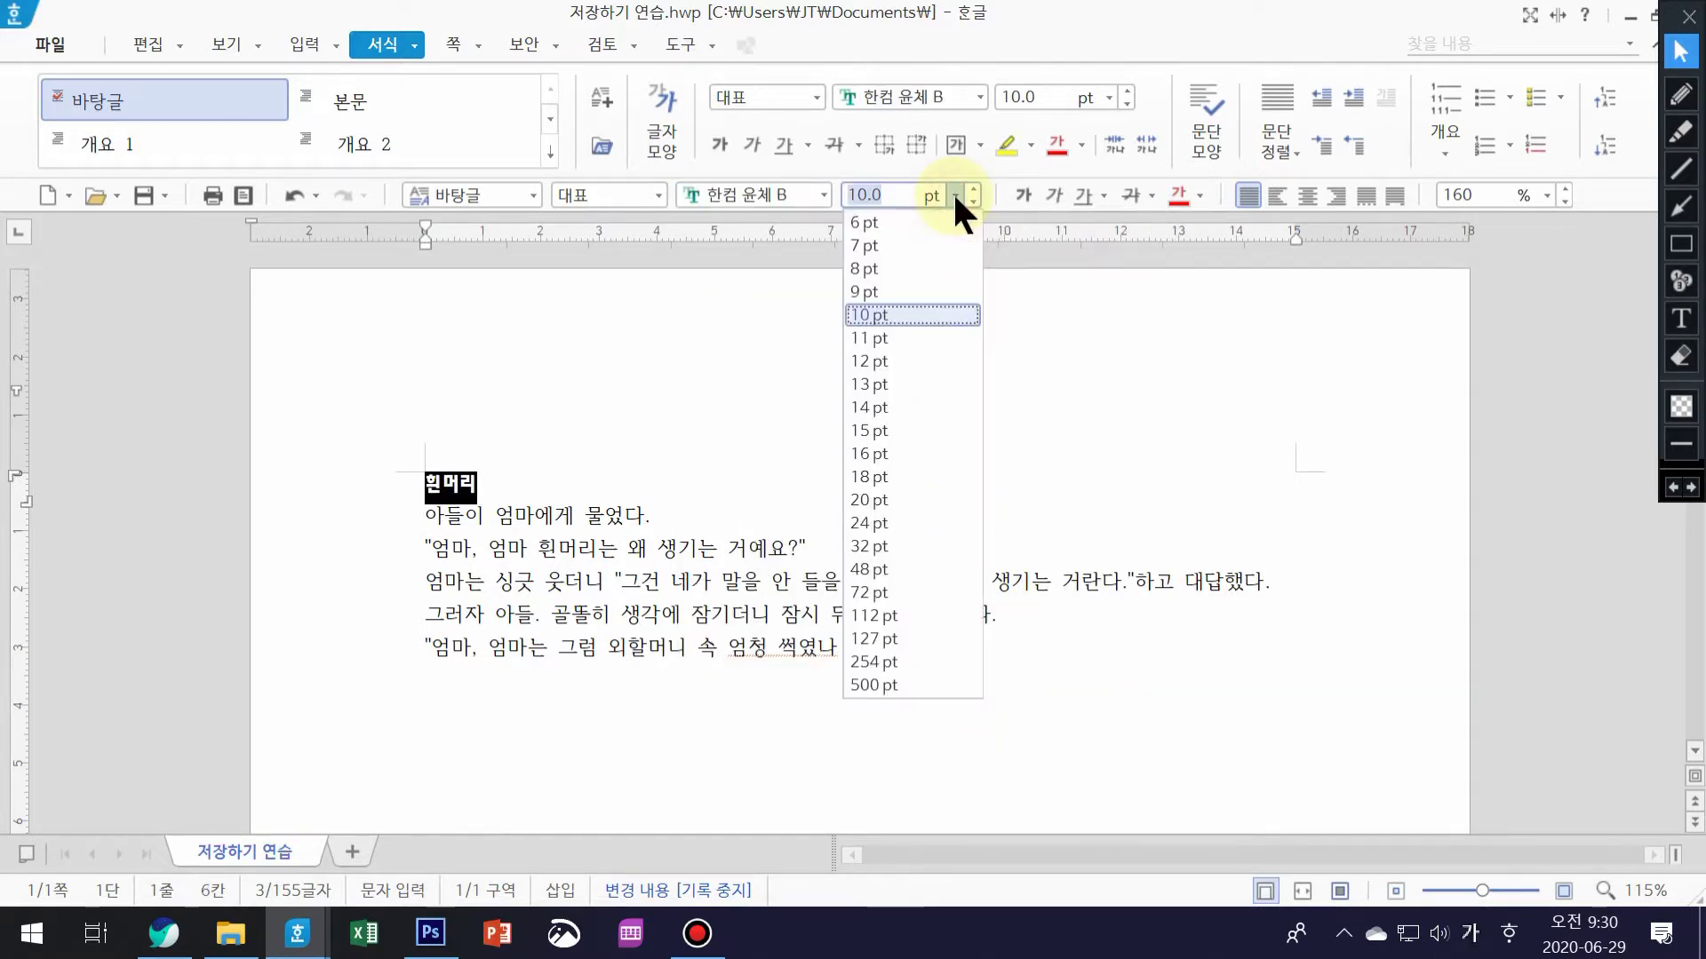
left_click(893, 500)
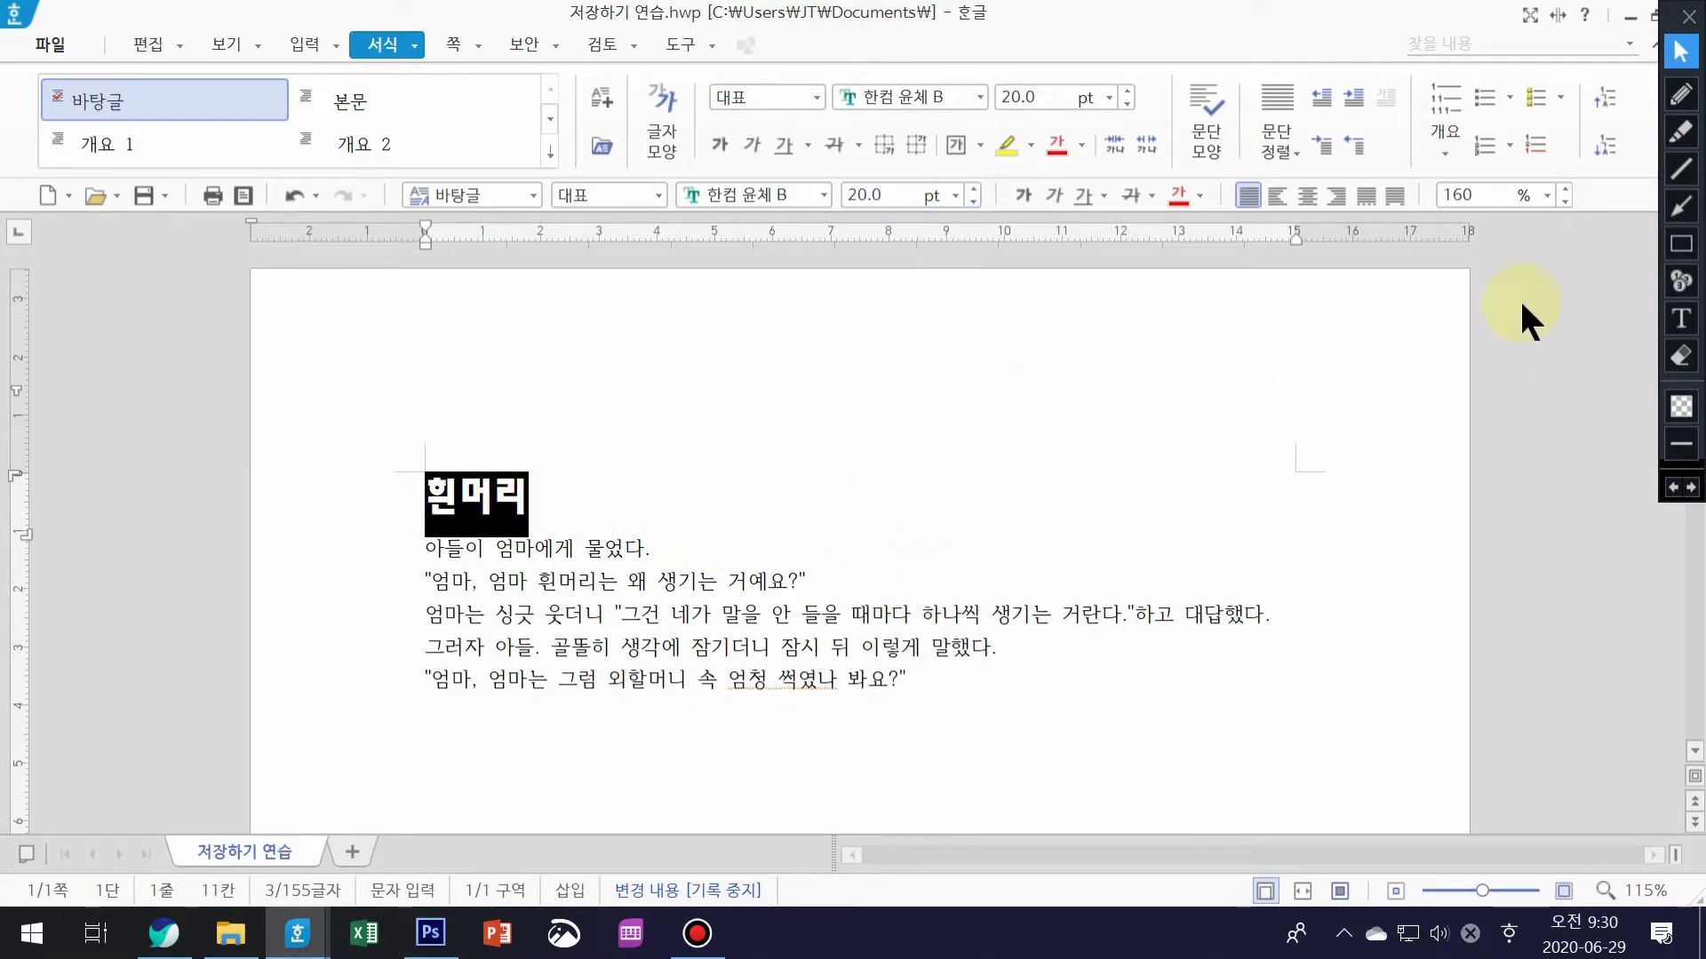
left_click(1308, 197)
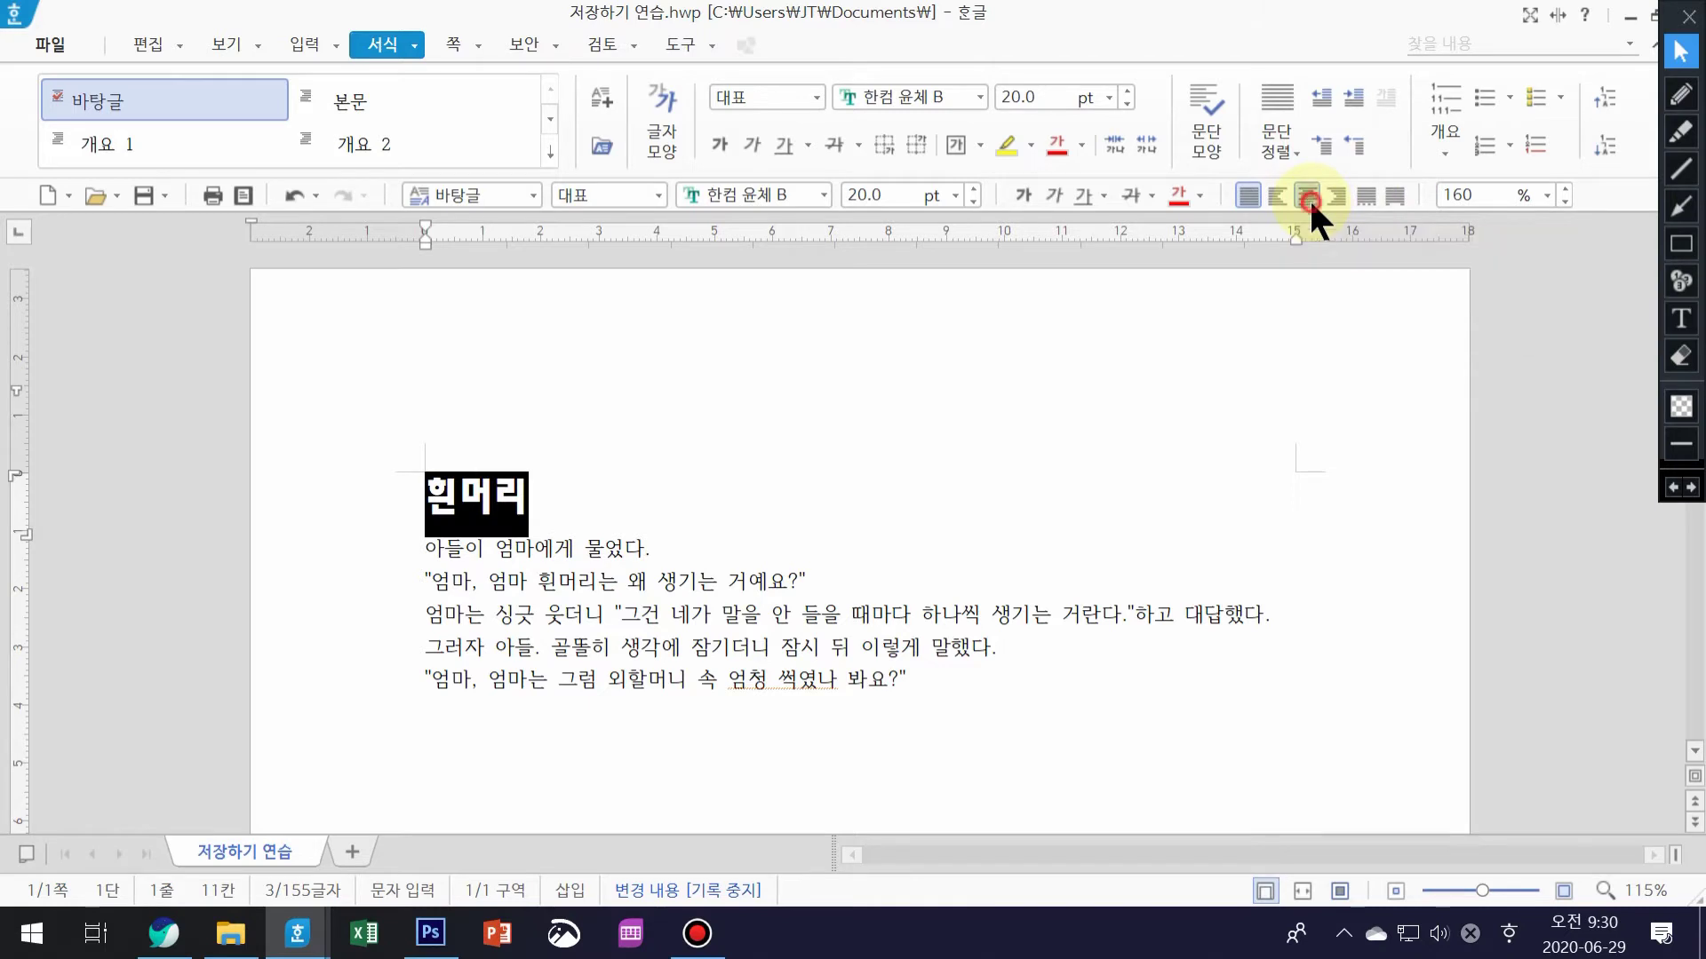
left_click(1187, 532)
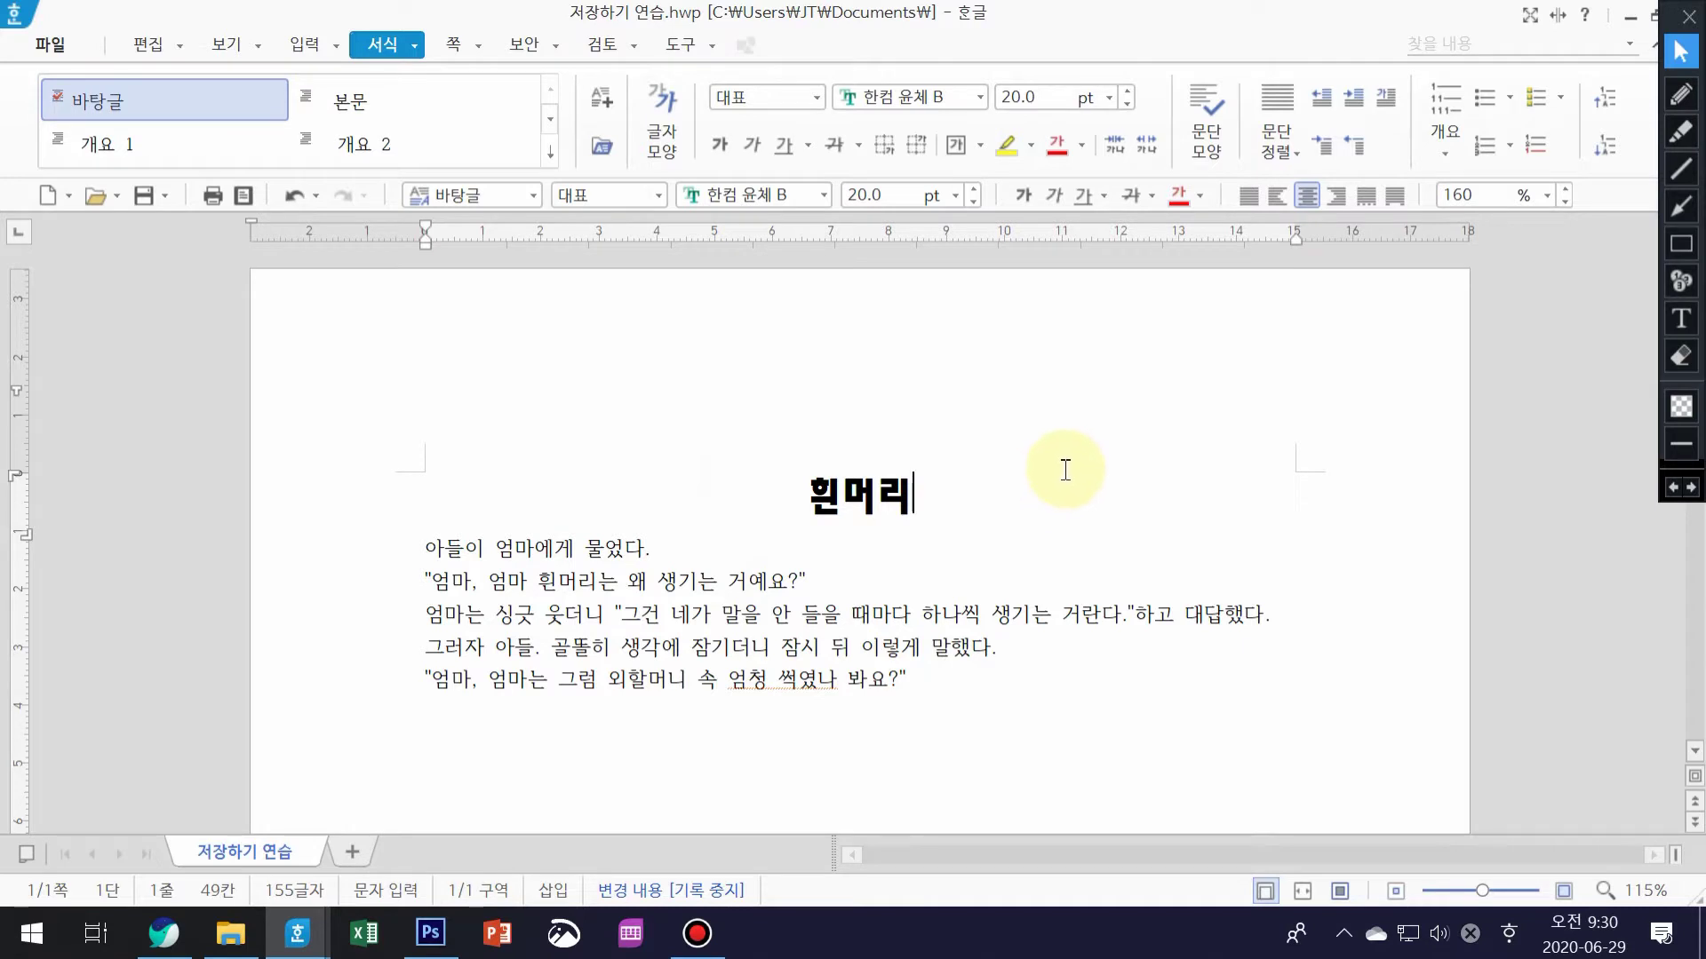
Start Save As for the edited document, try saving it in Documents under its existing name, and decline replacing the original file
left_click(49, 44)
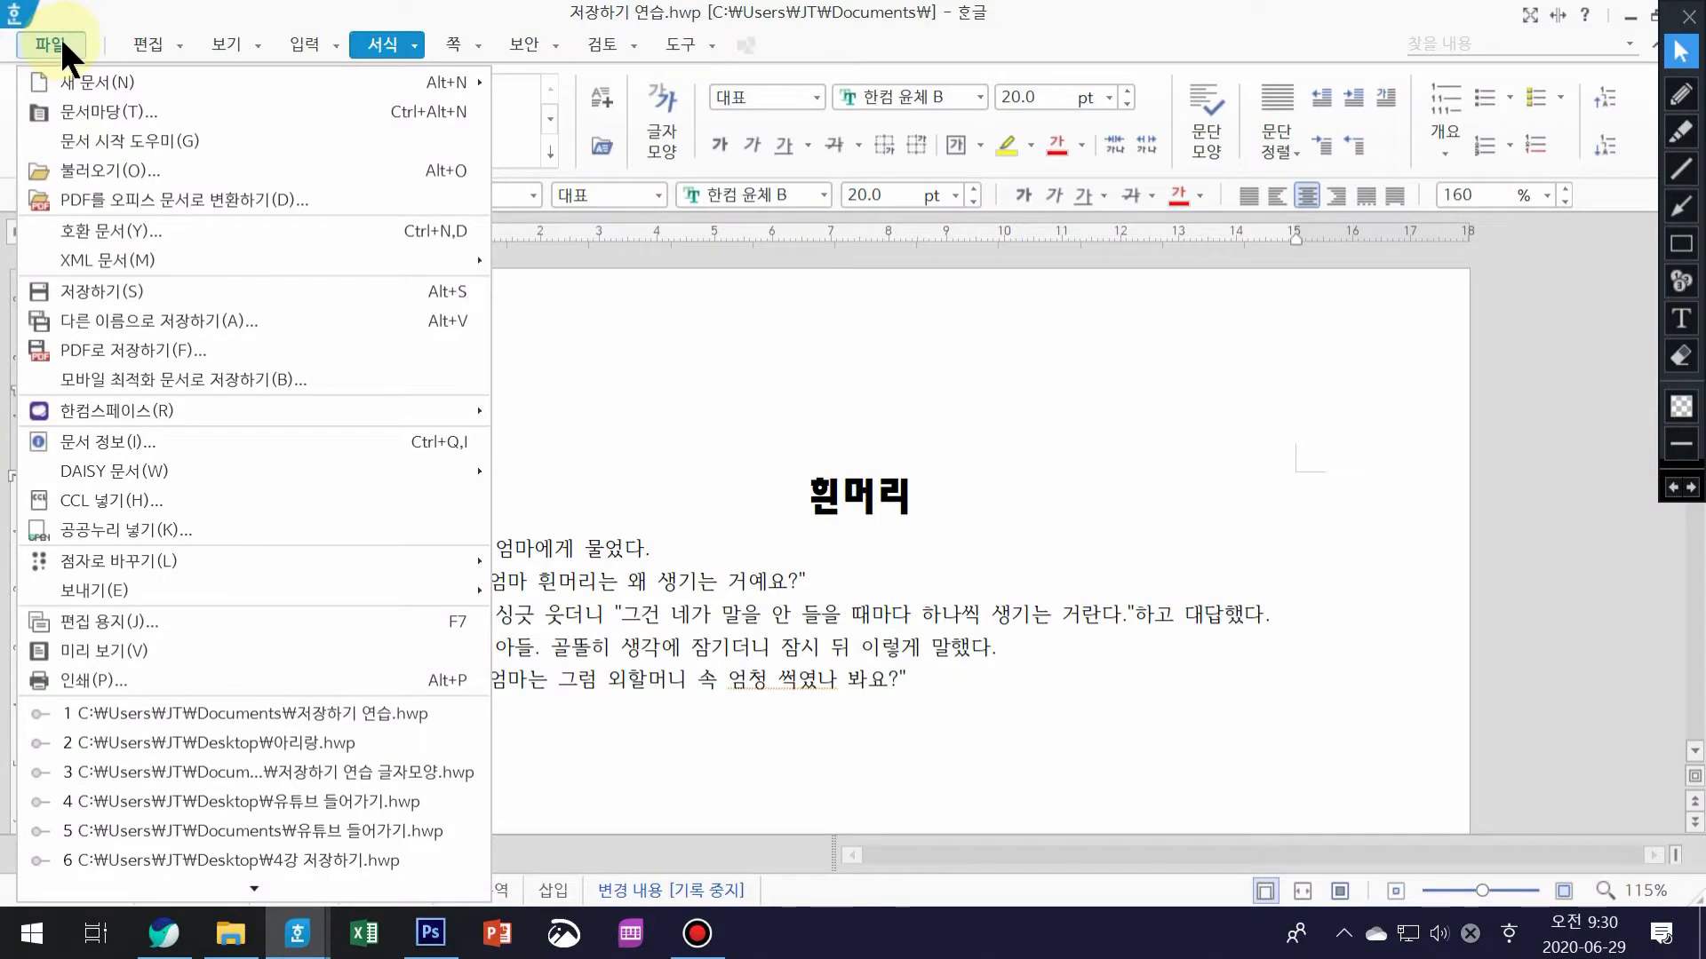
left_click(181, 322)
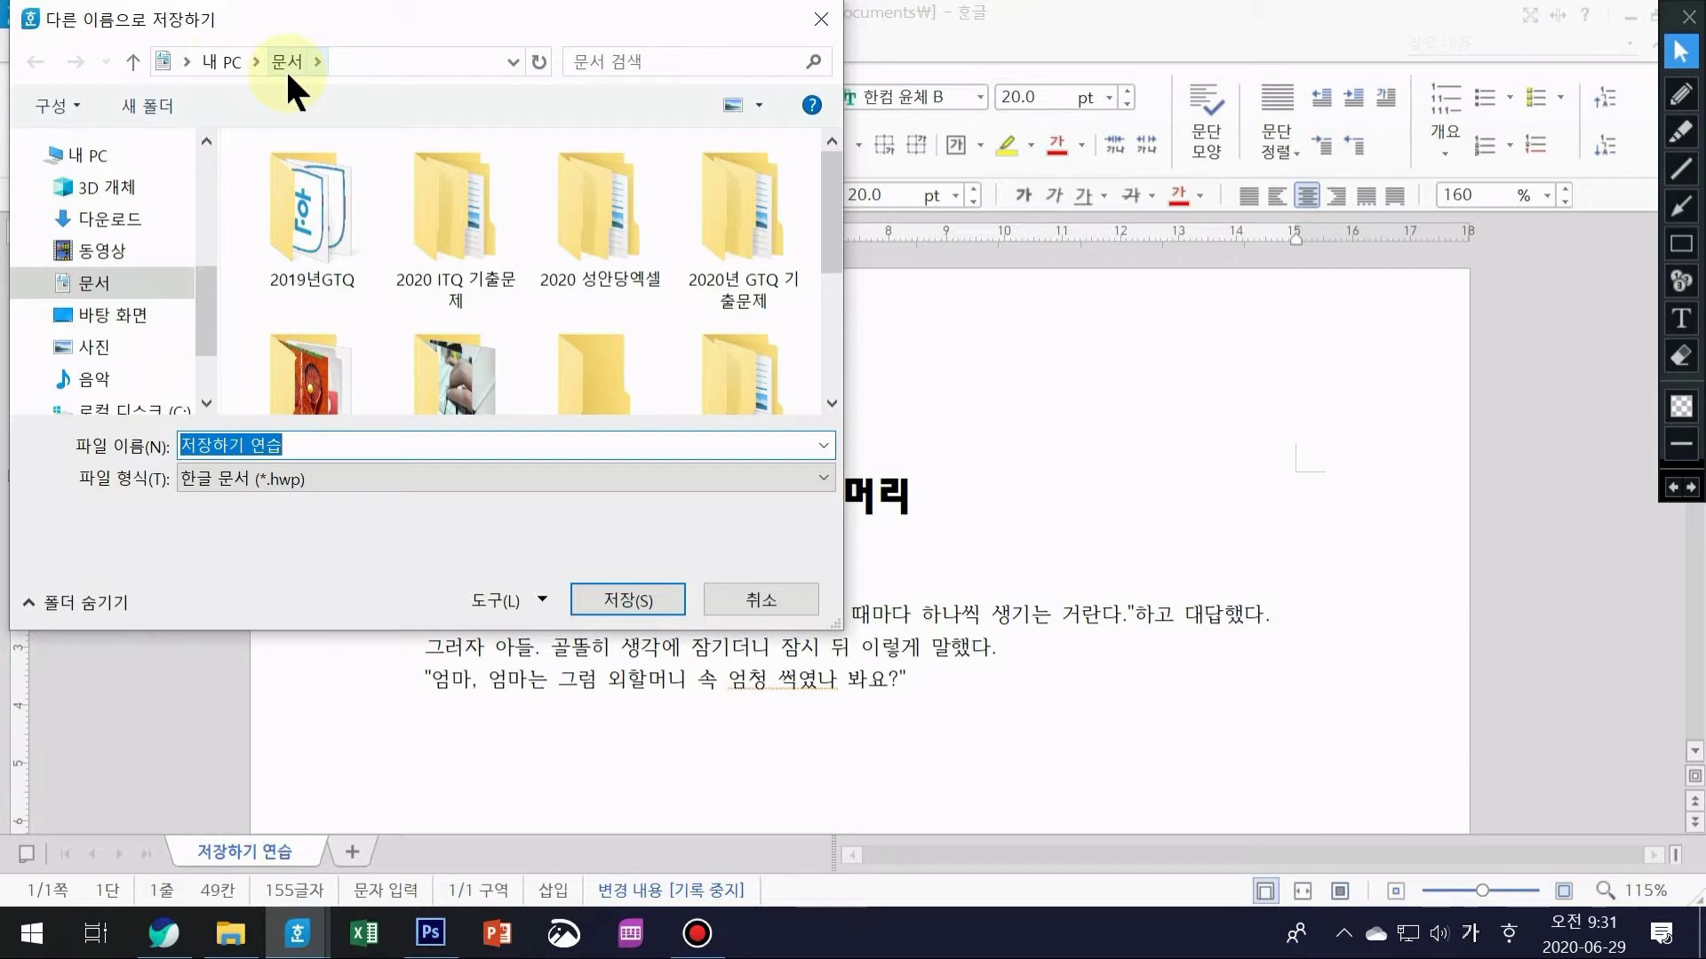
mouse_move(828, 213)
left_mouse_down()
mouse_move(828, 268)
mouse_move(824, 207)
left_mouse_up()
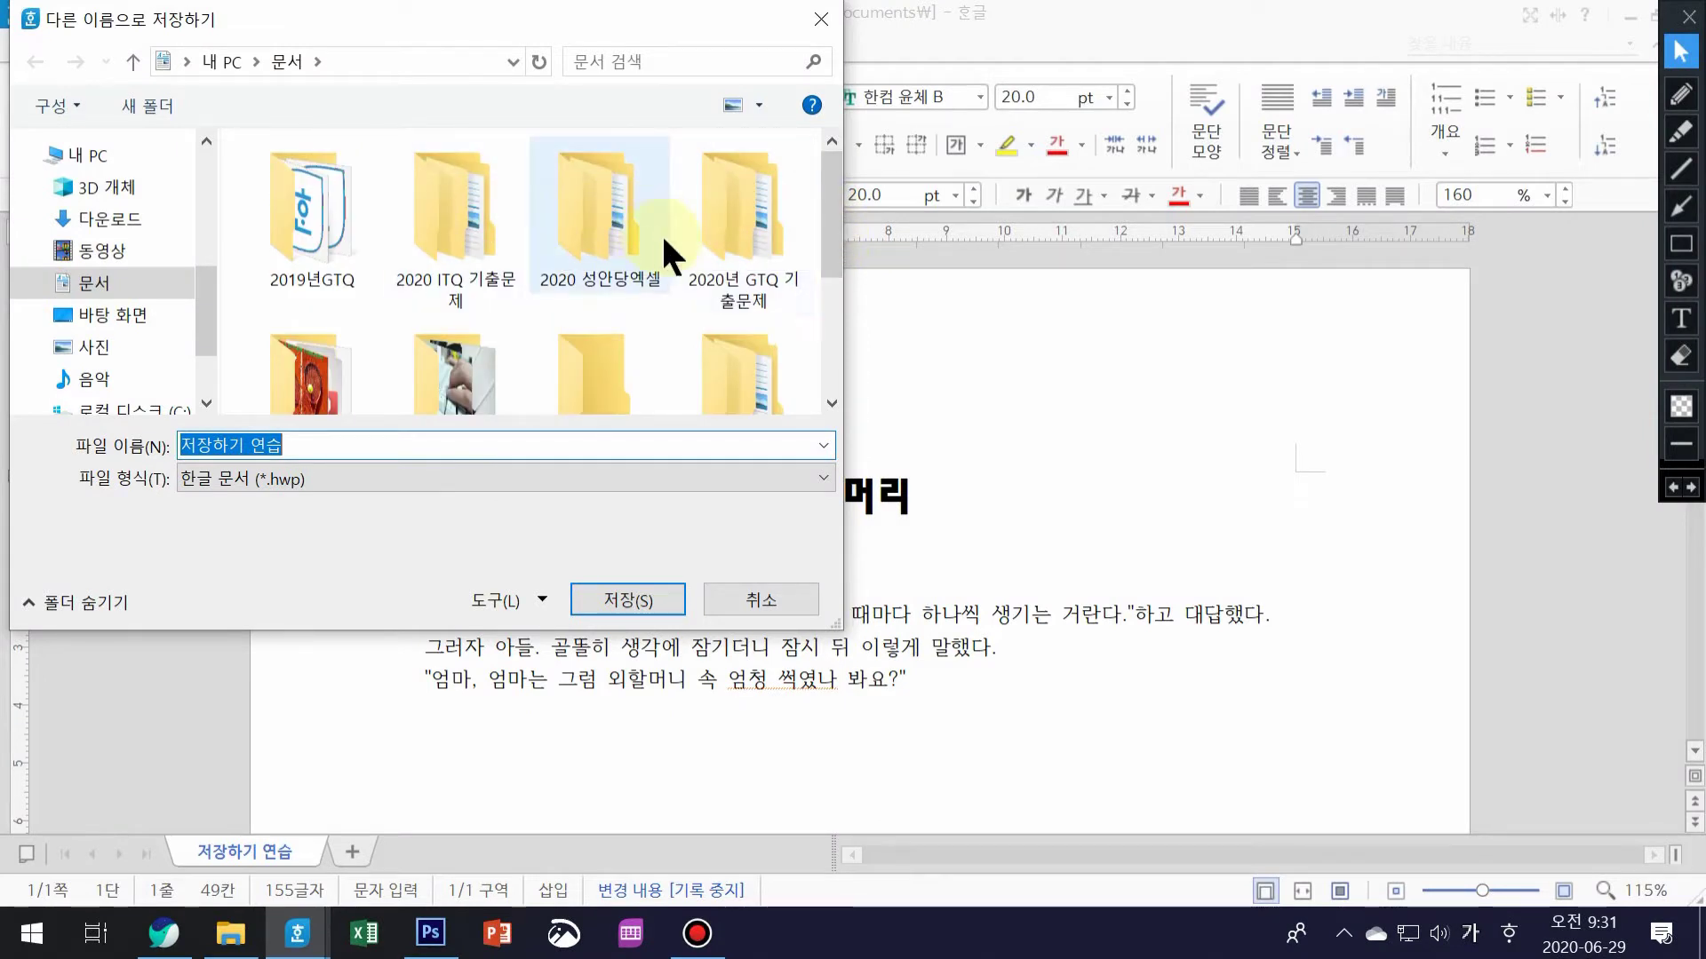
scroll(661, 233, "down", 3)
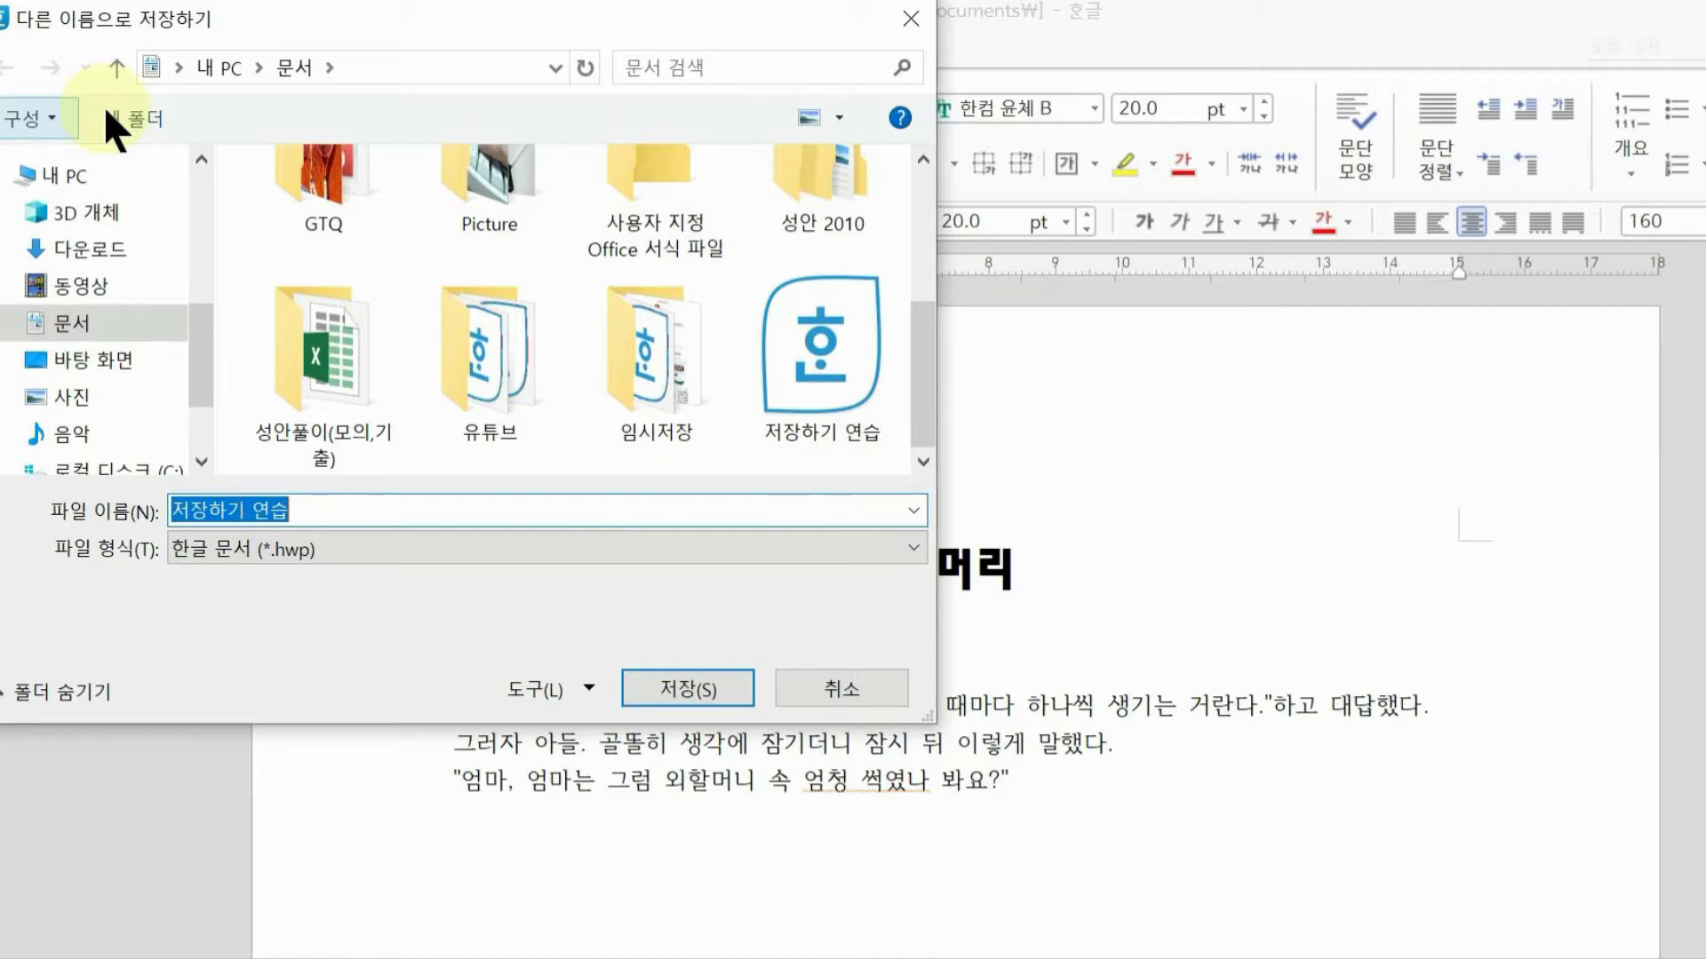
key("Return")
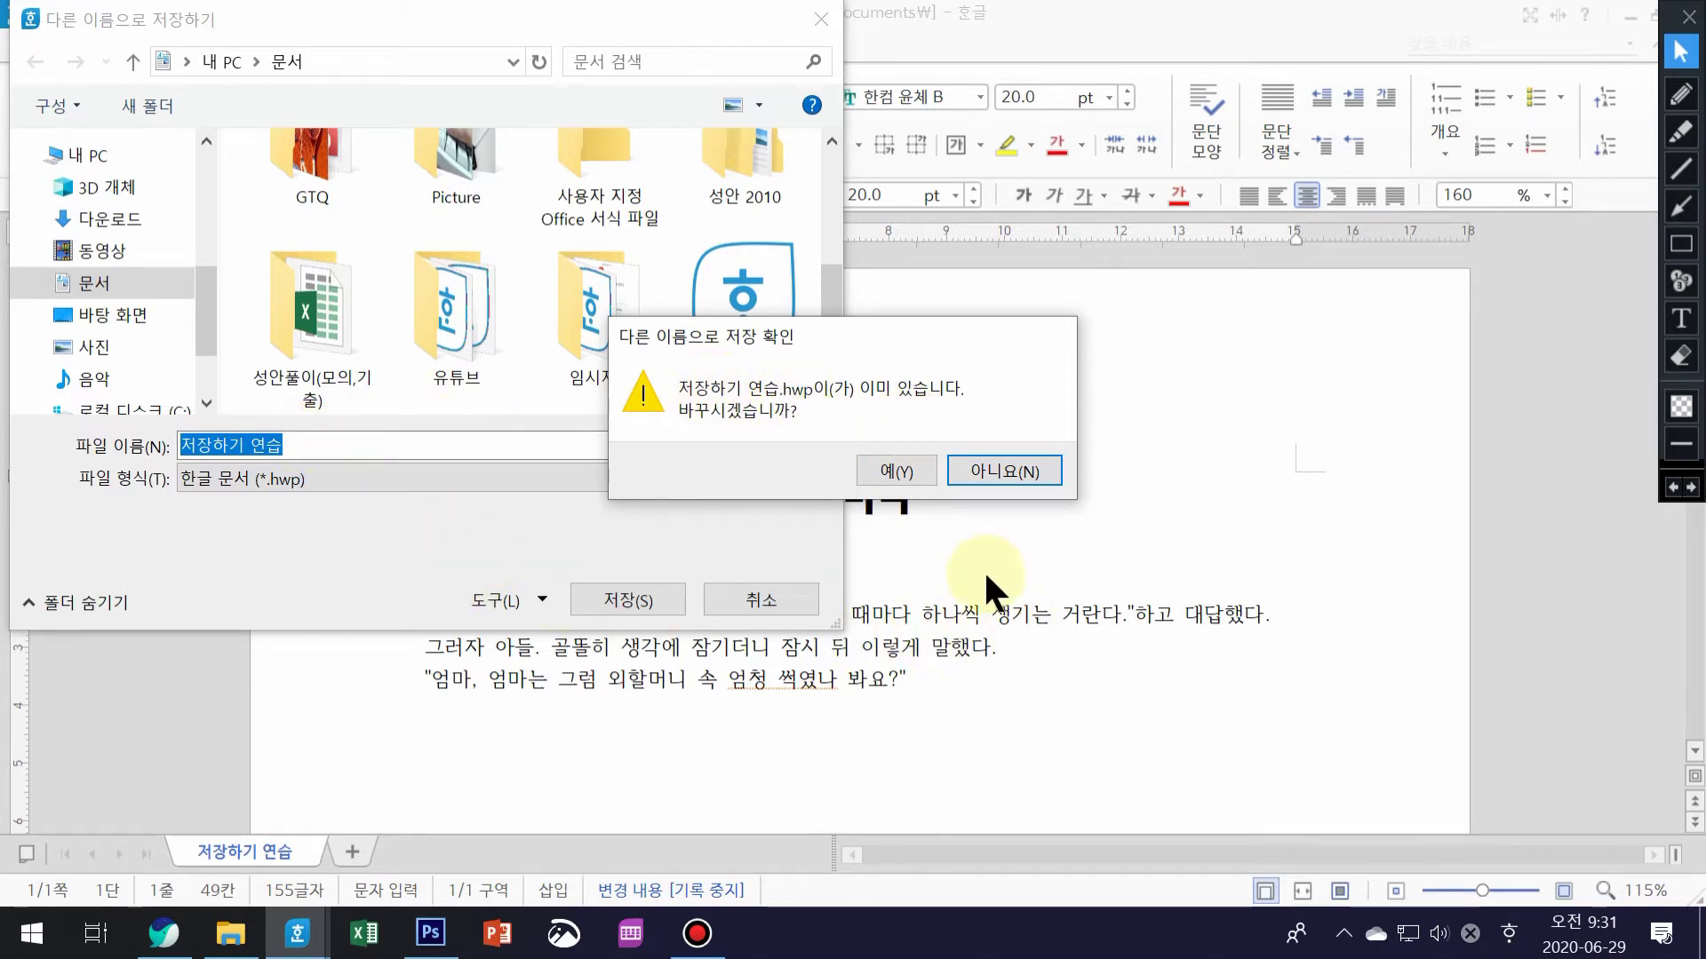
left_click(1009, 469)
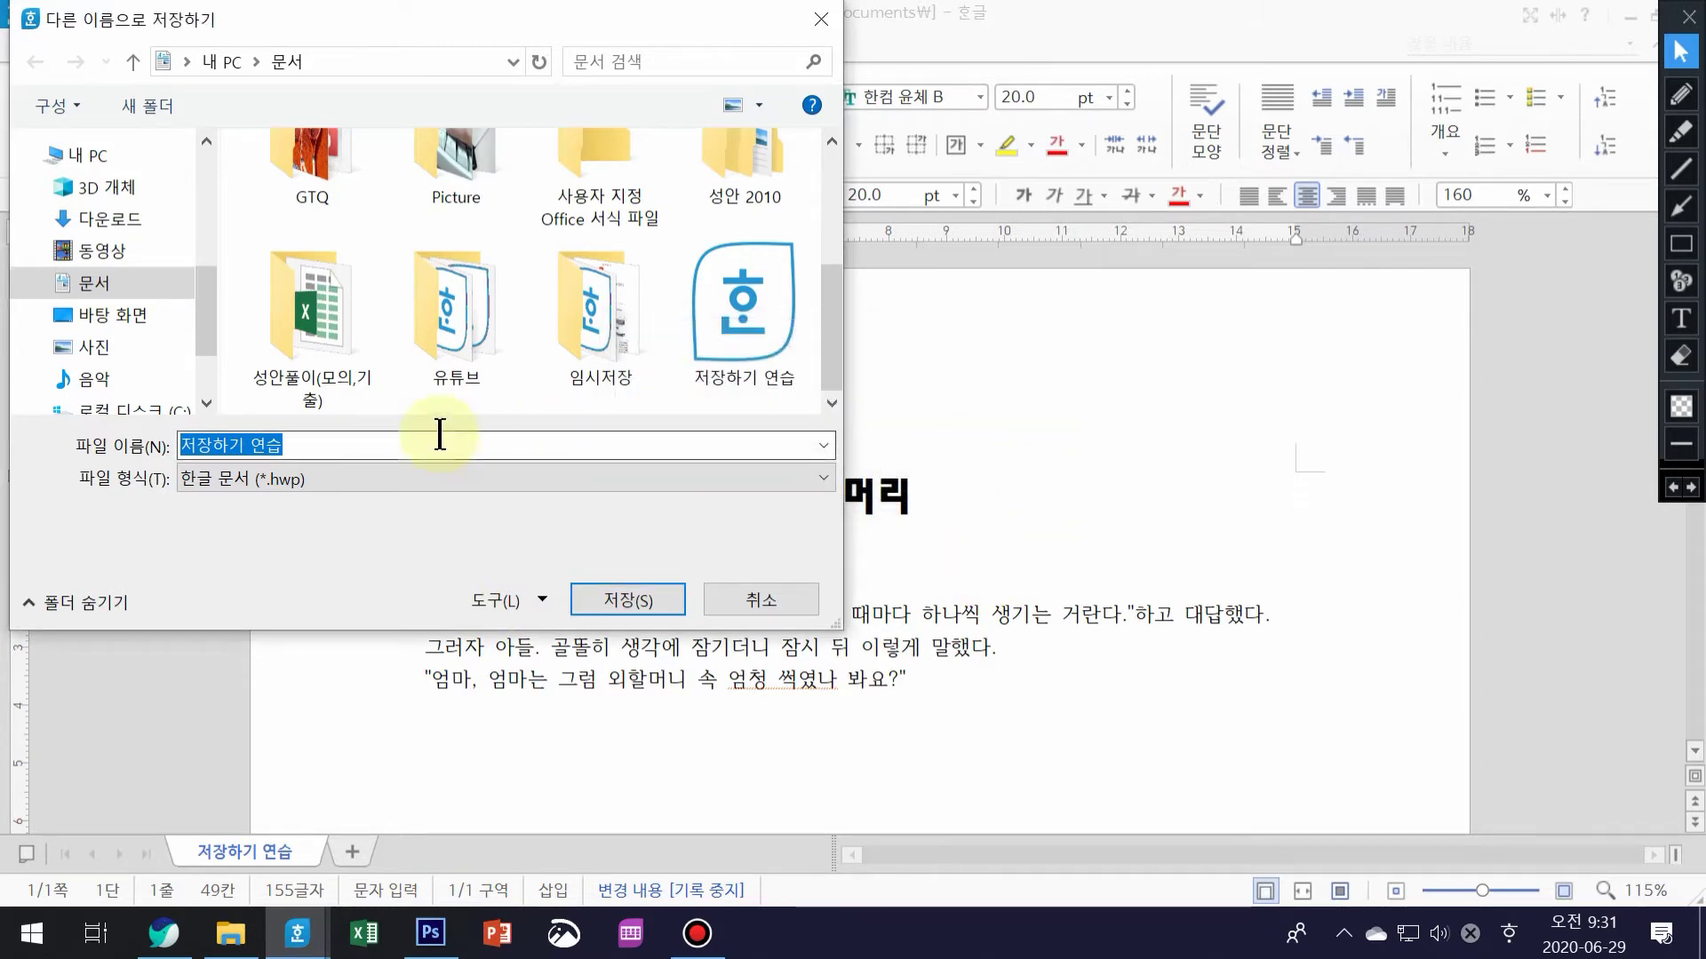
Save the edited document in Documents under the new name 저장하기 연습글자모양
left_click(377, 447)
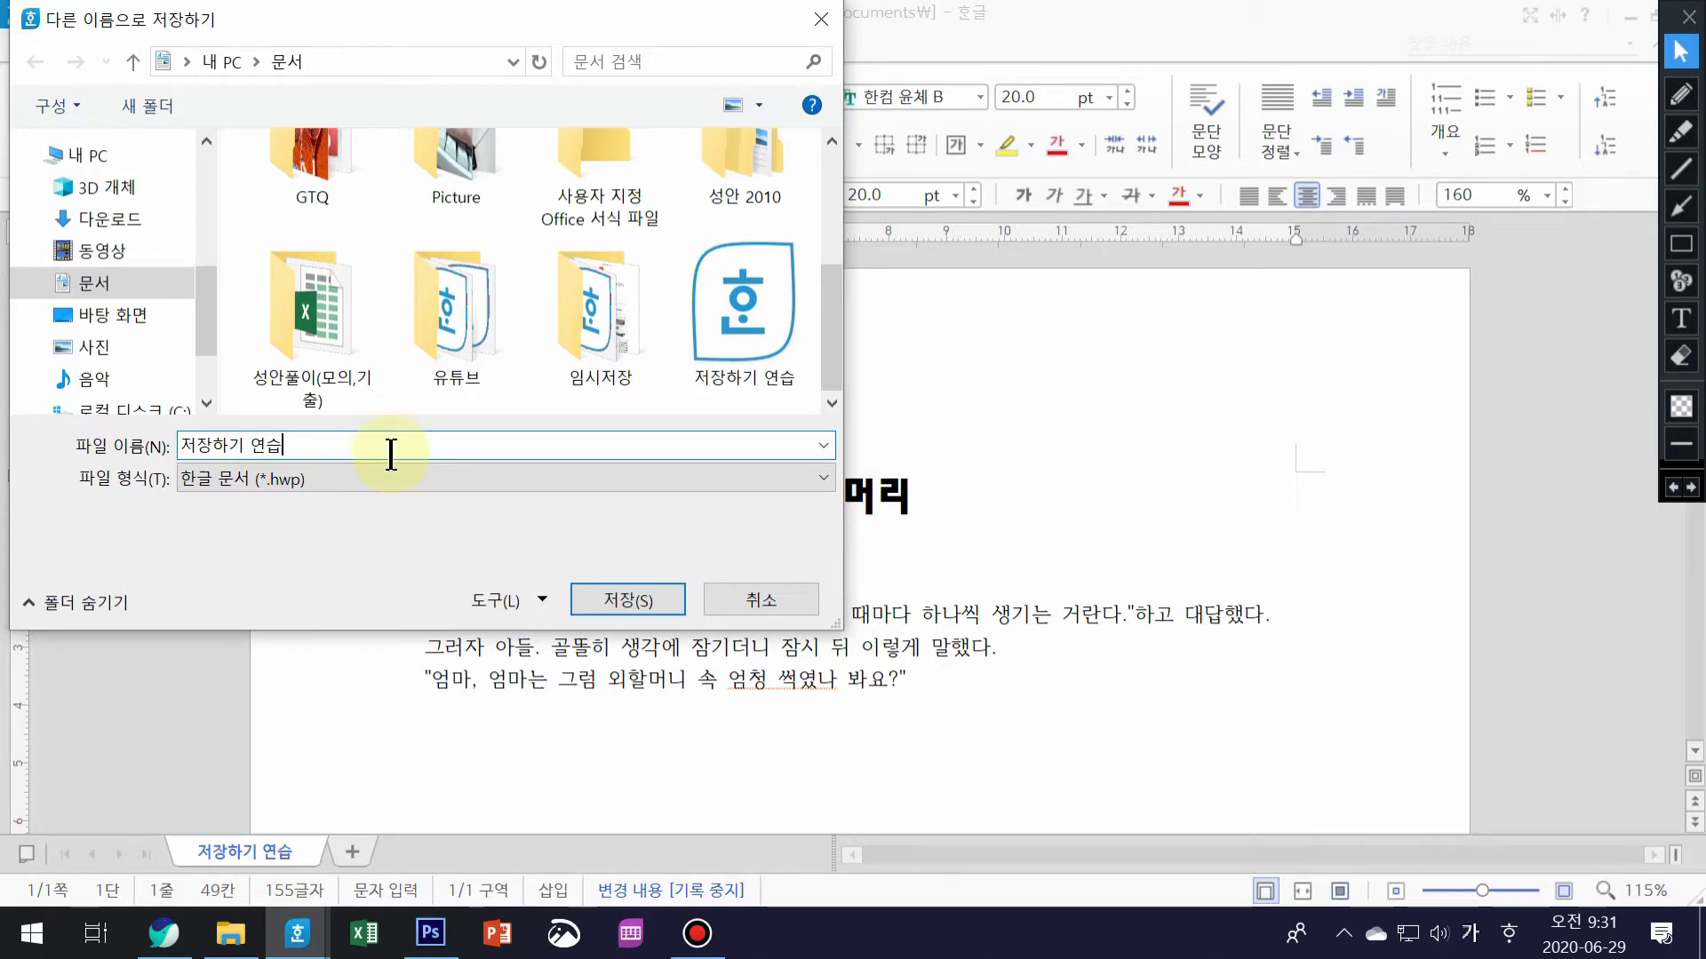
type("1")
key("BackSpace")
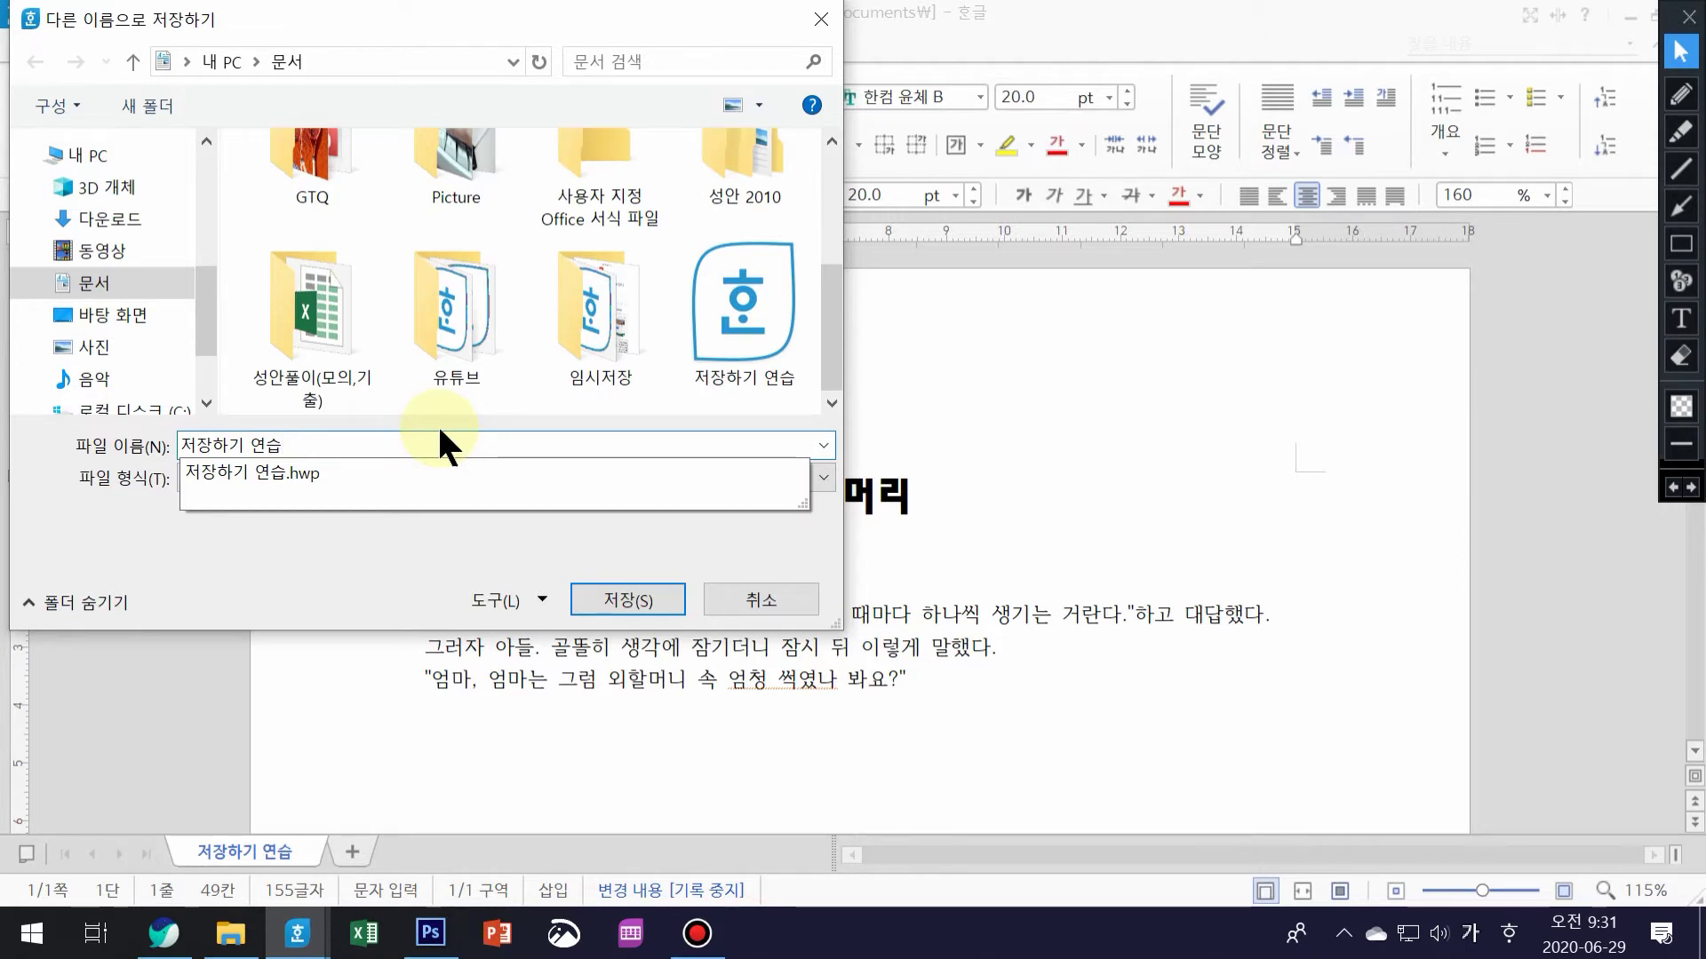
type("그ㄹ자모양")
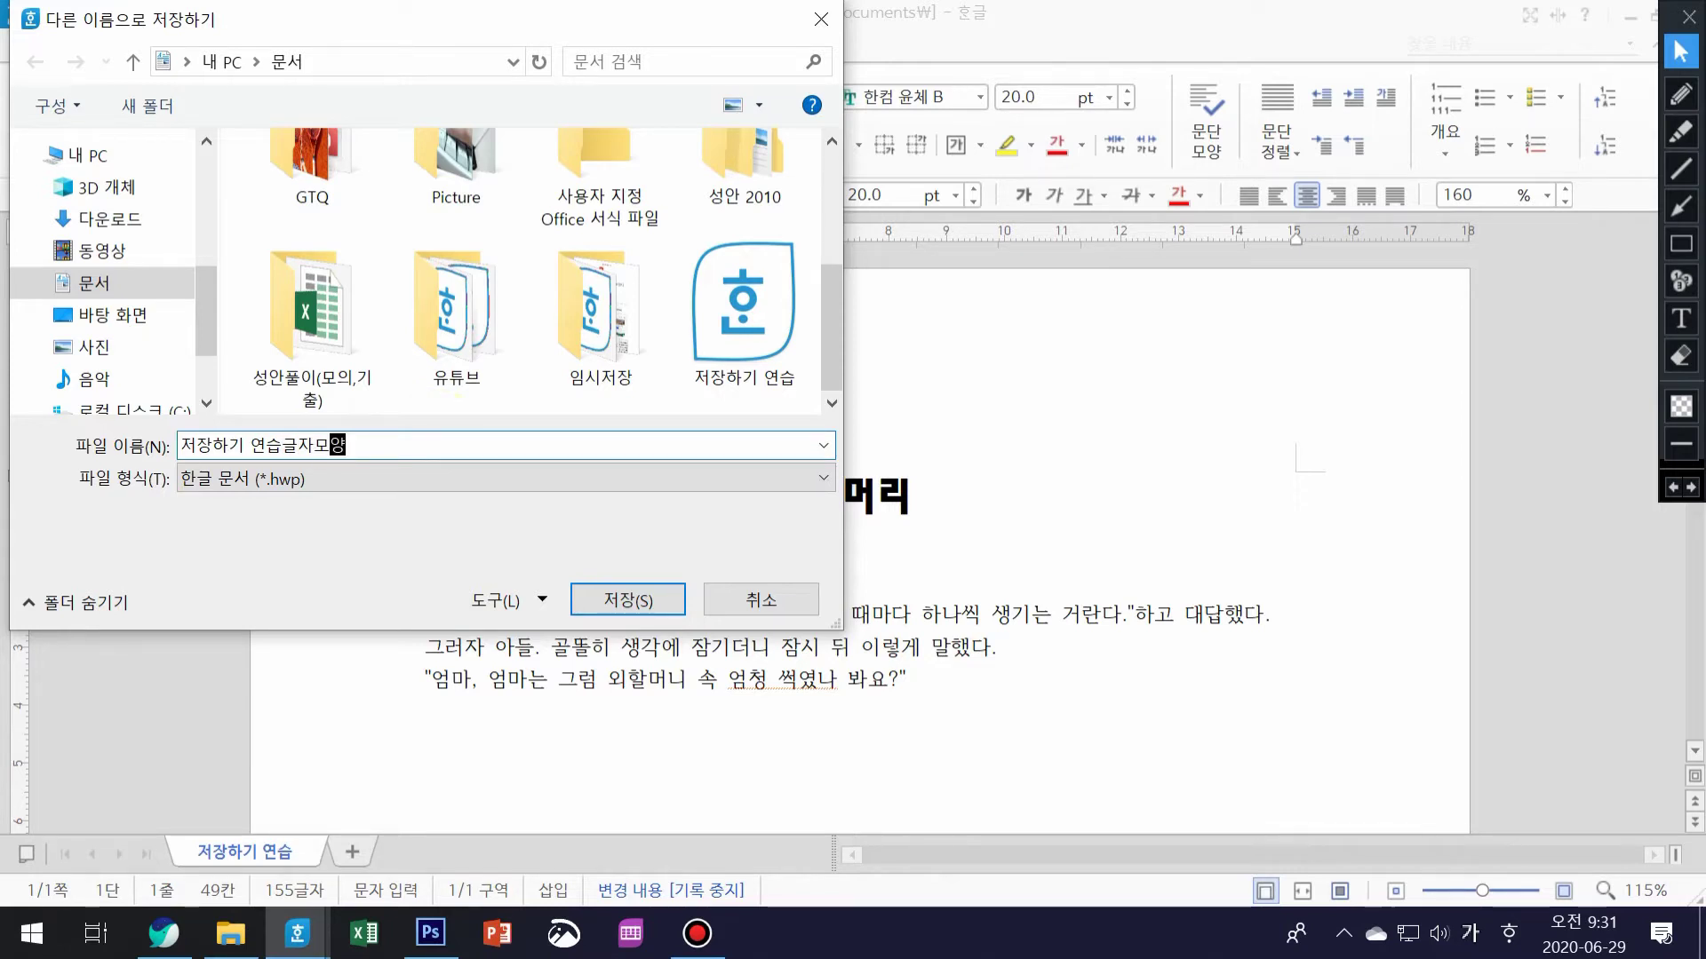
left_click(616, 596)
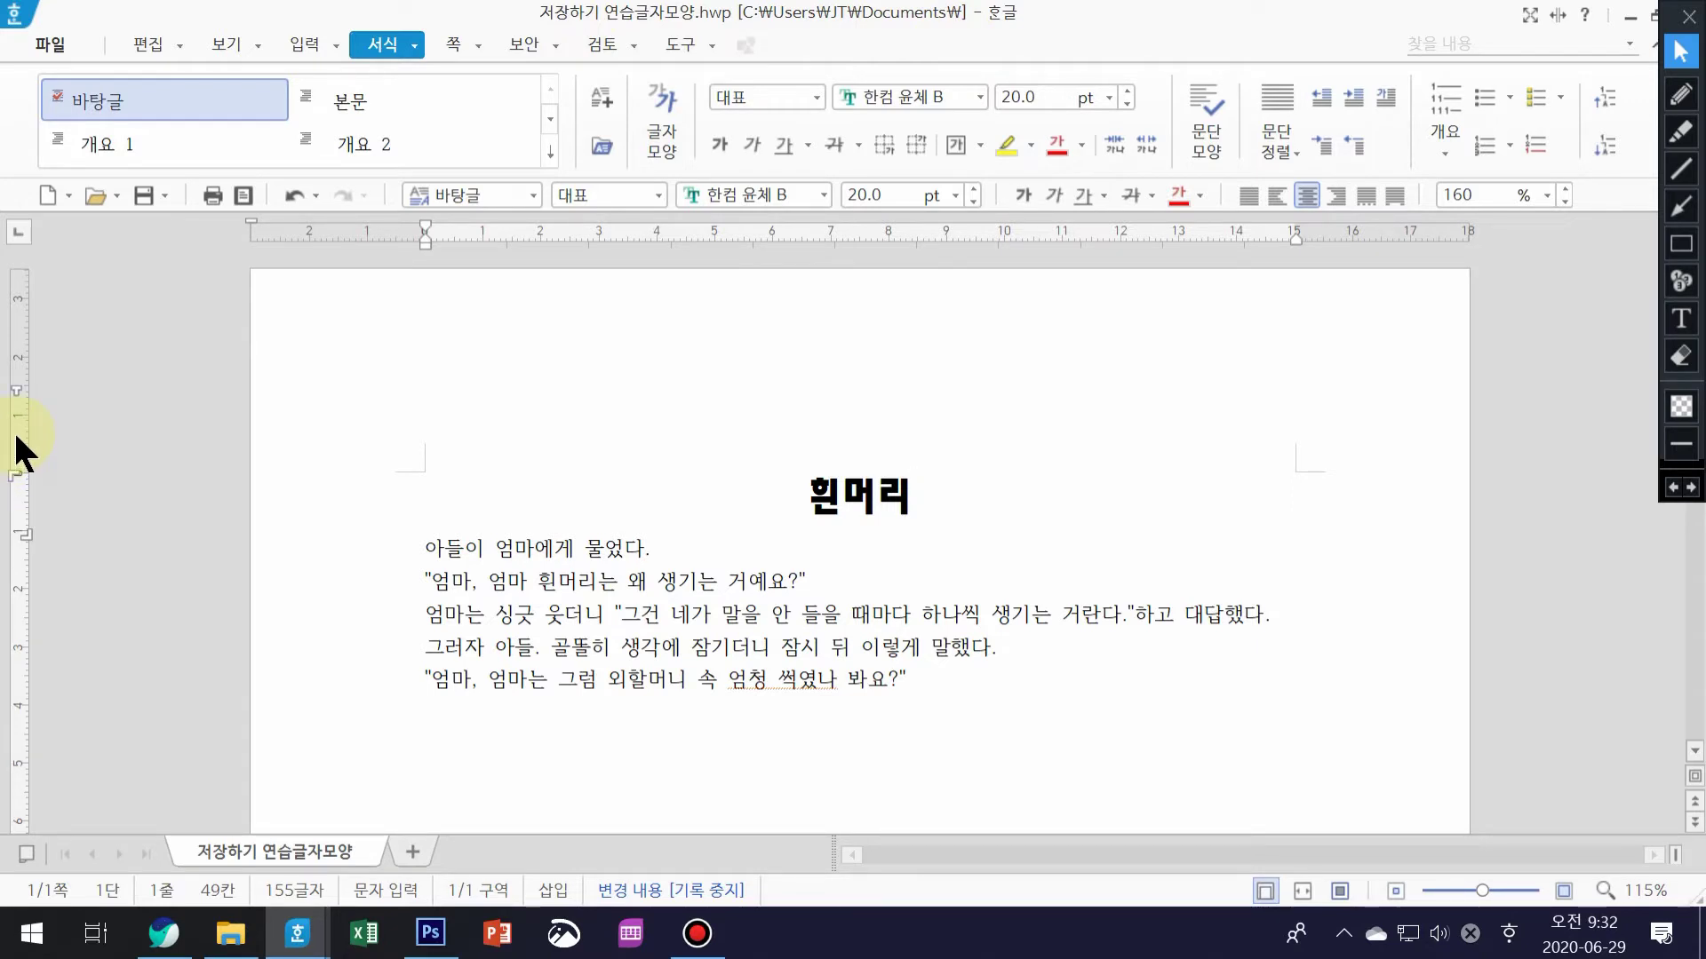
Save the 아리랑 document to the desktop as a PDF (*.pdf) file
left_click(230, 933)
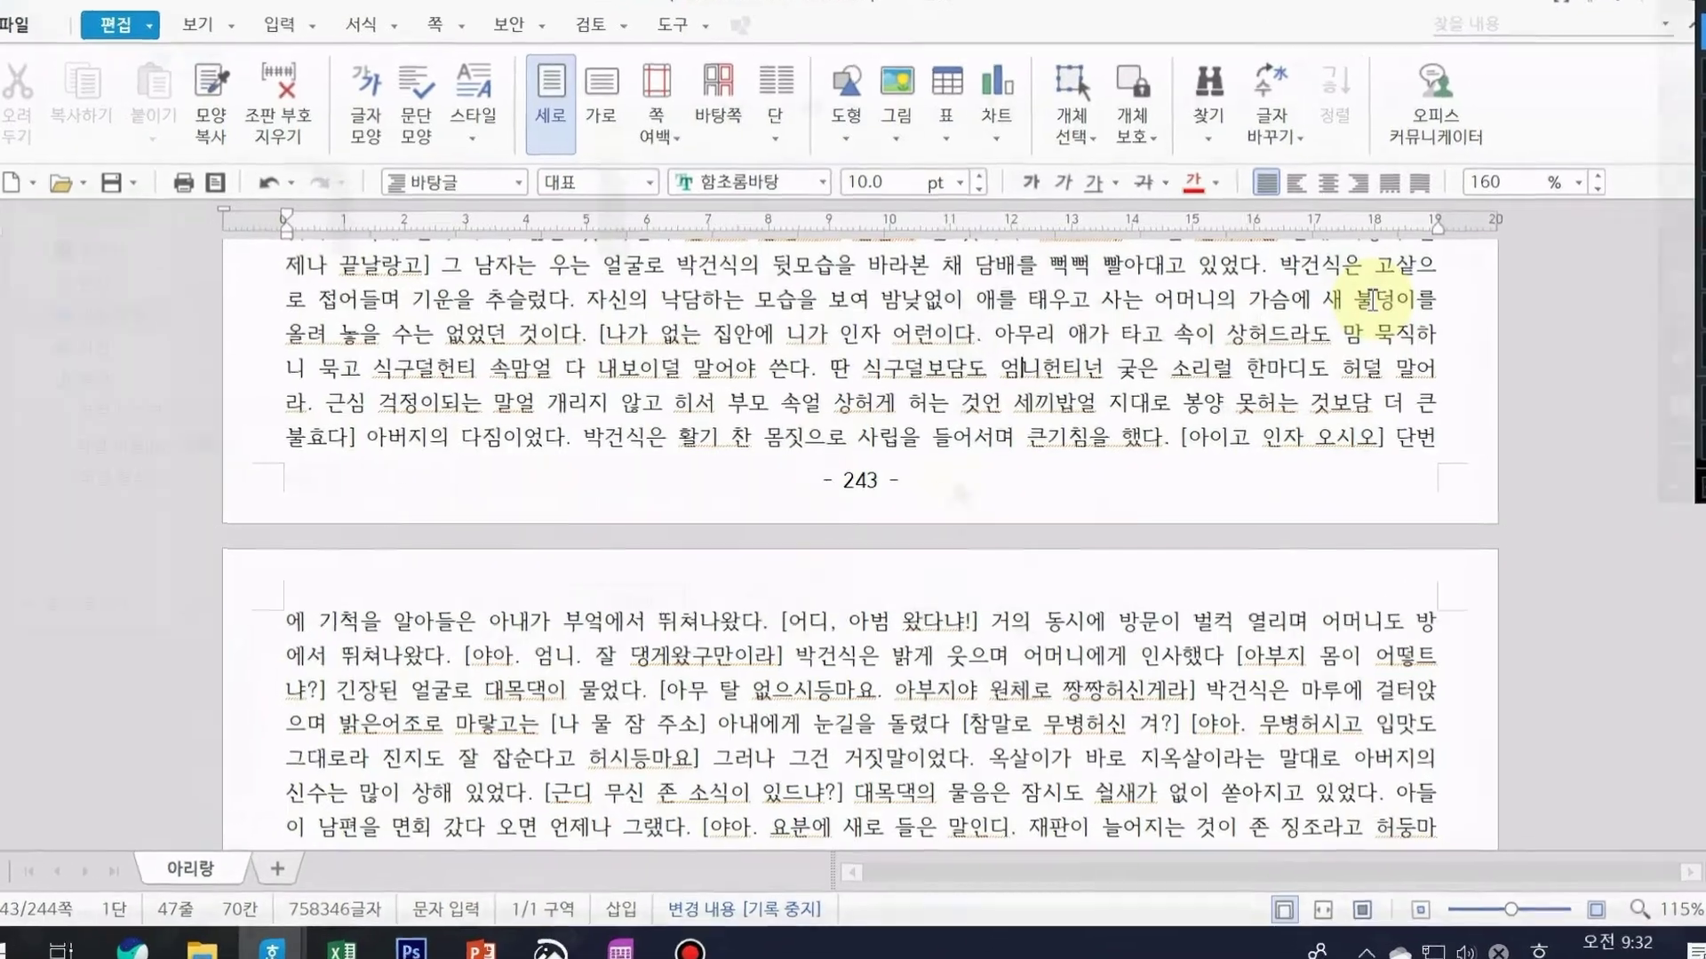
key("alt+v")
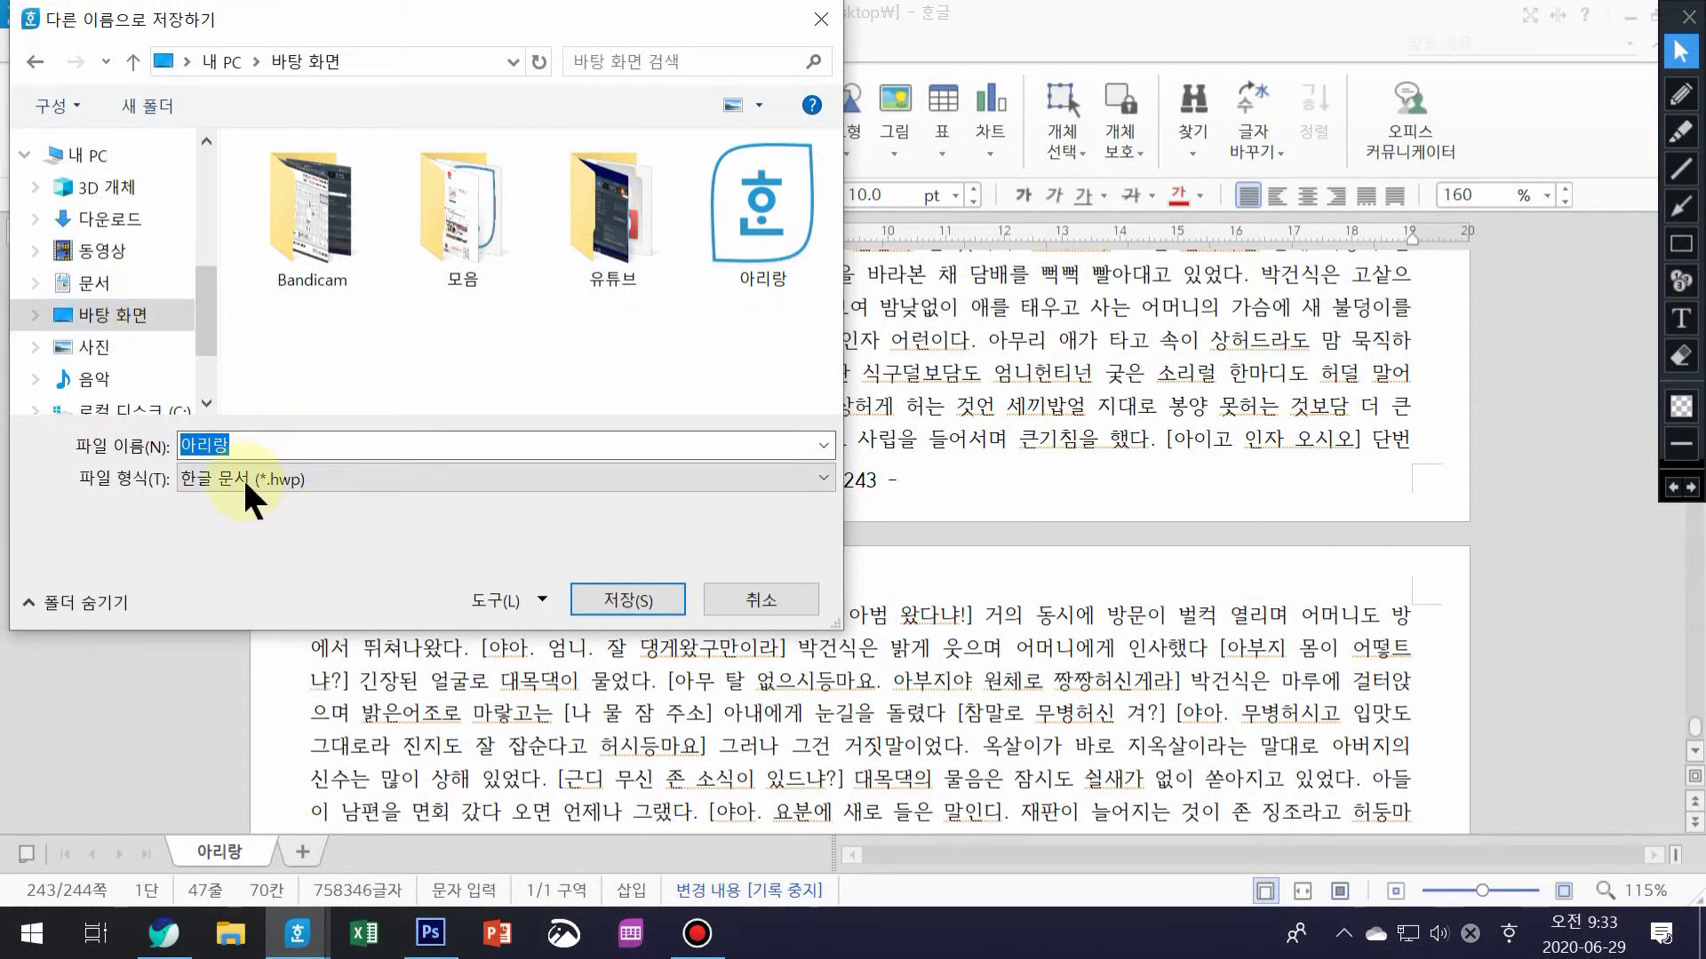
left_click(824, 478)
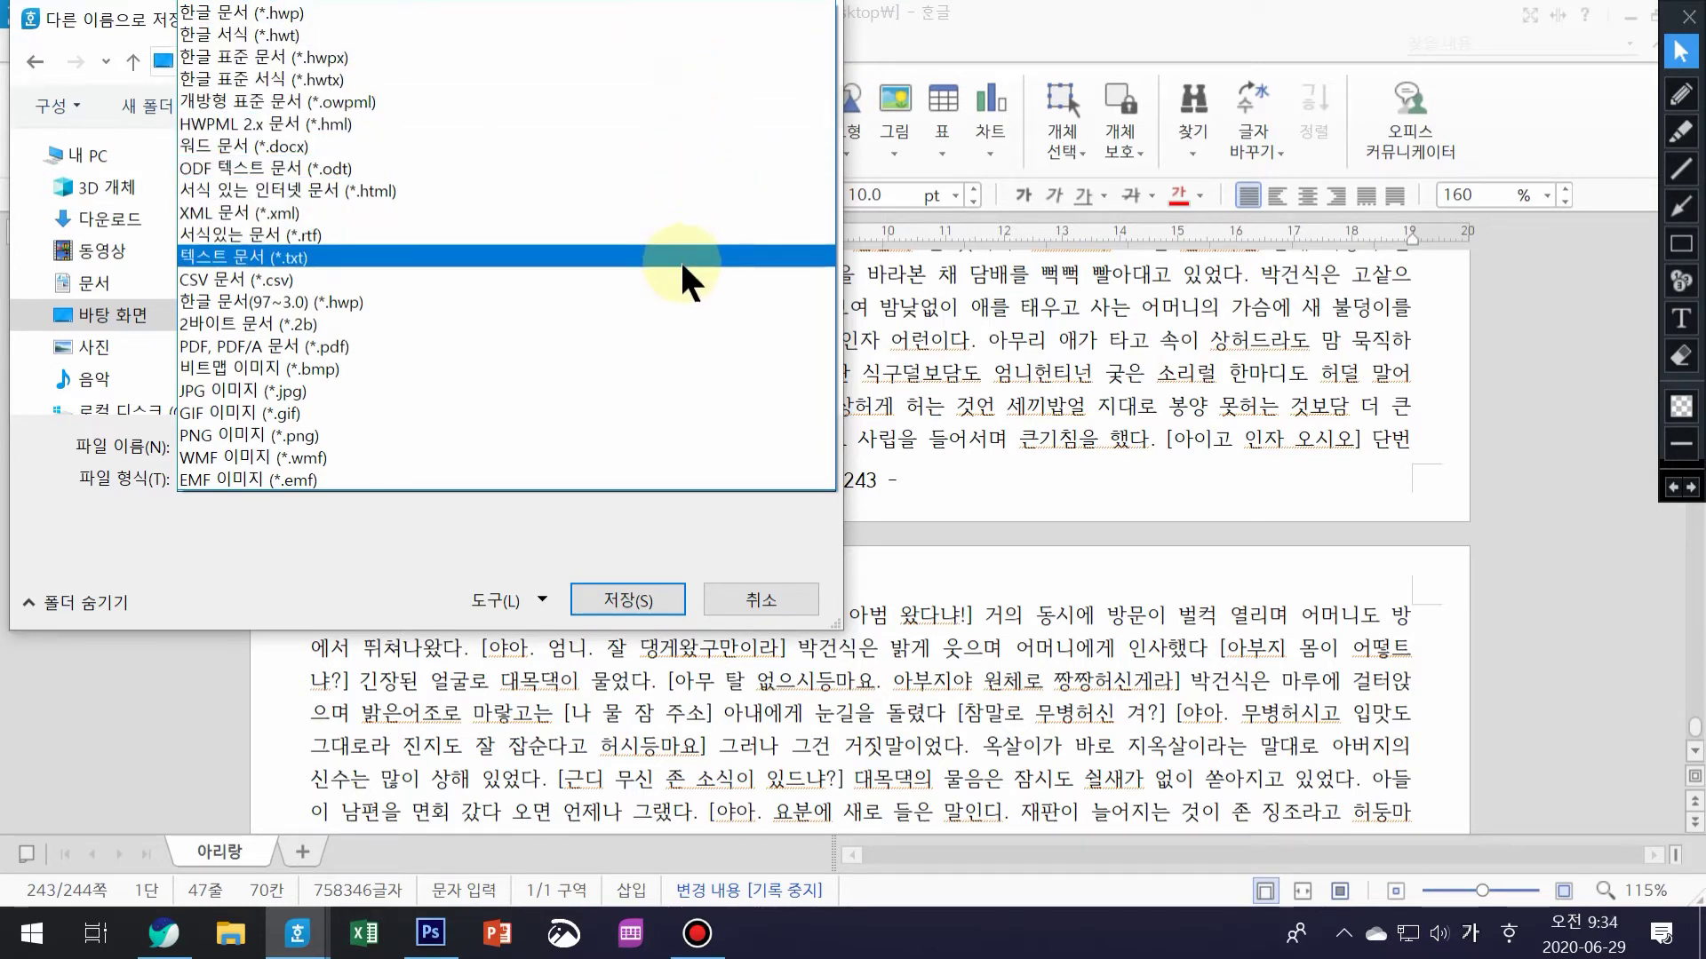
left_click(649, 351)
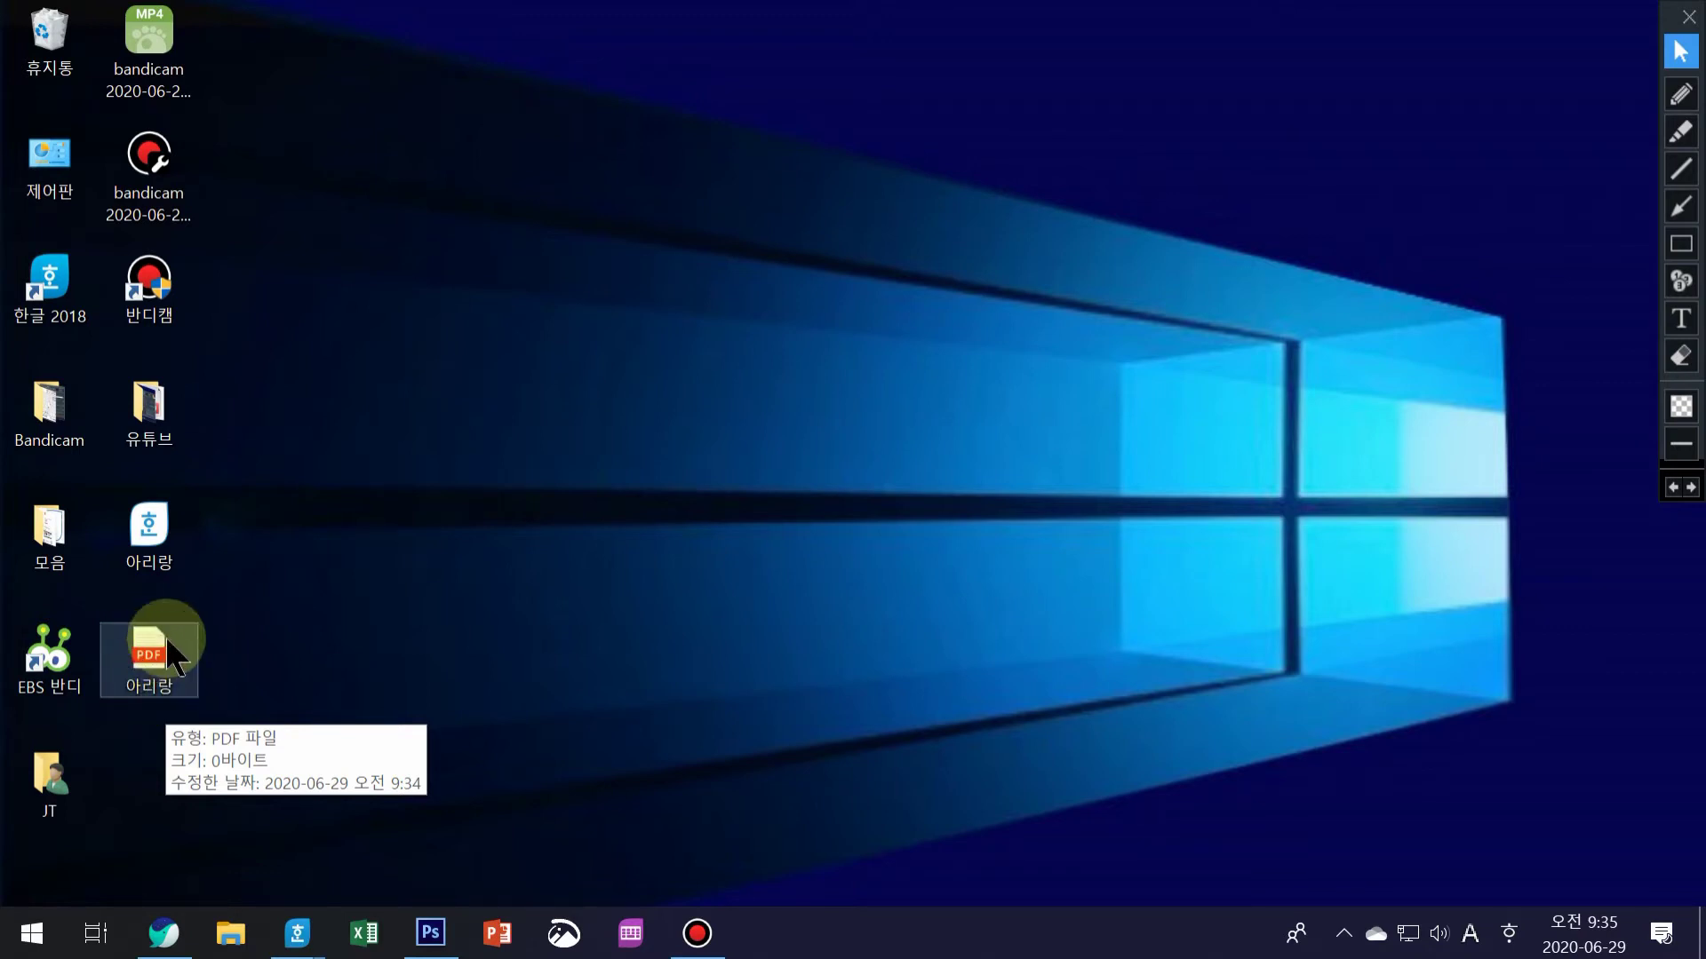
Return to the open 아리랑 document and save it to the desktop as JPG images (*.jpg)
mouse_move(293, 946)
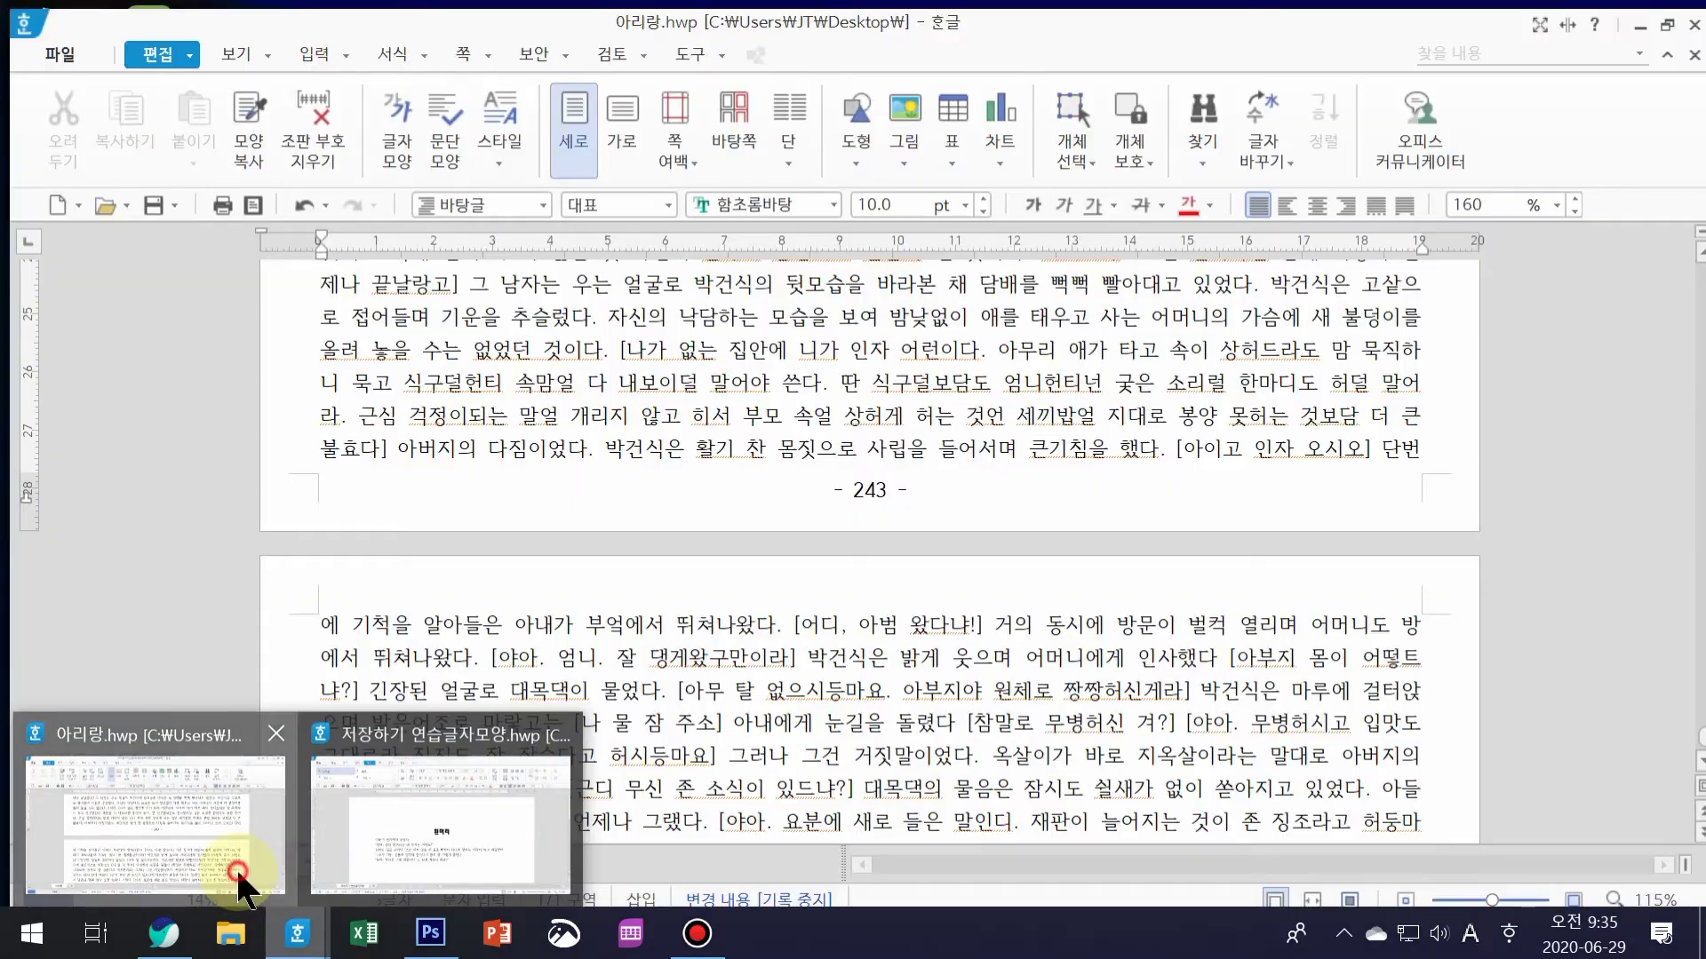
left_click(237, 871)
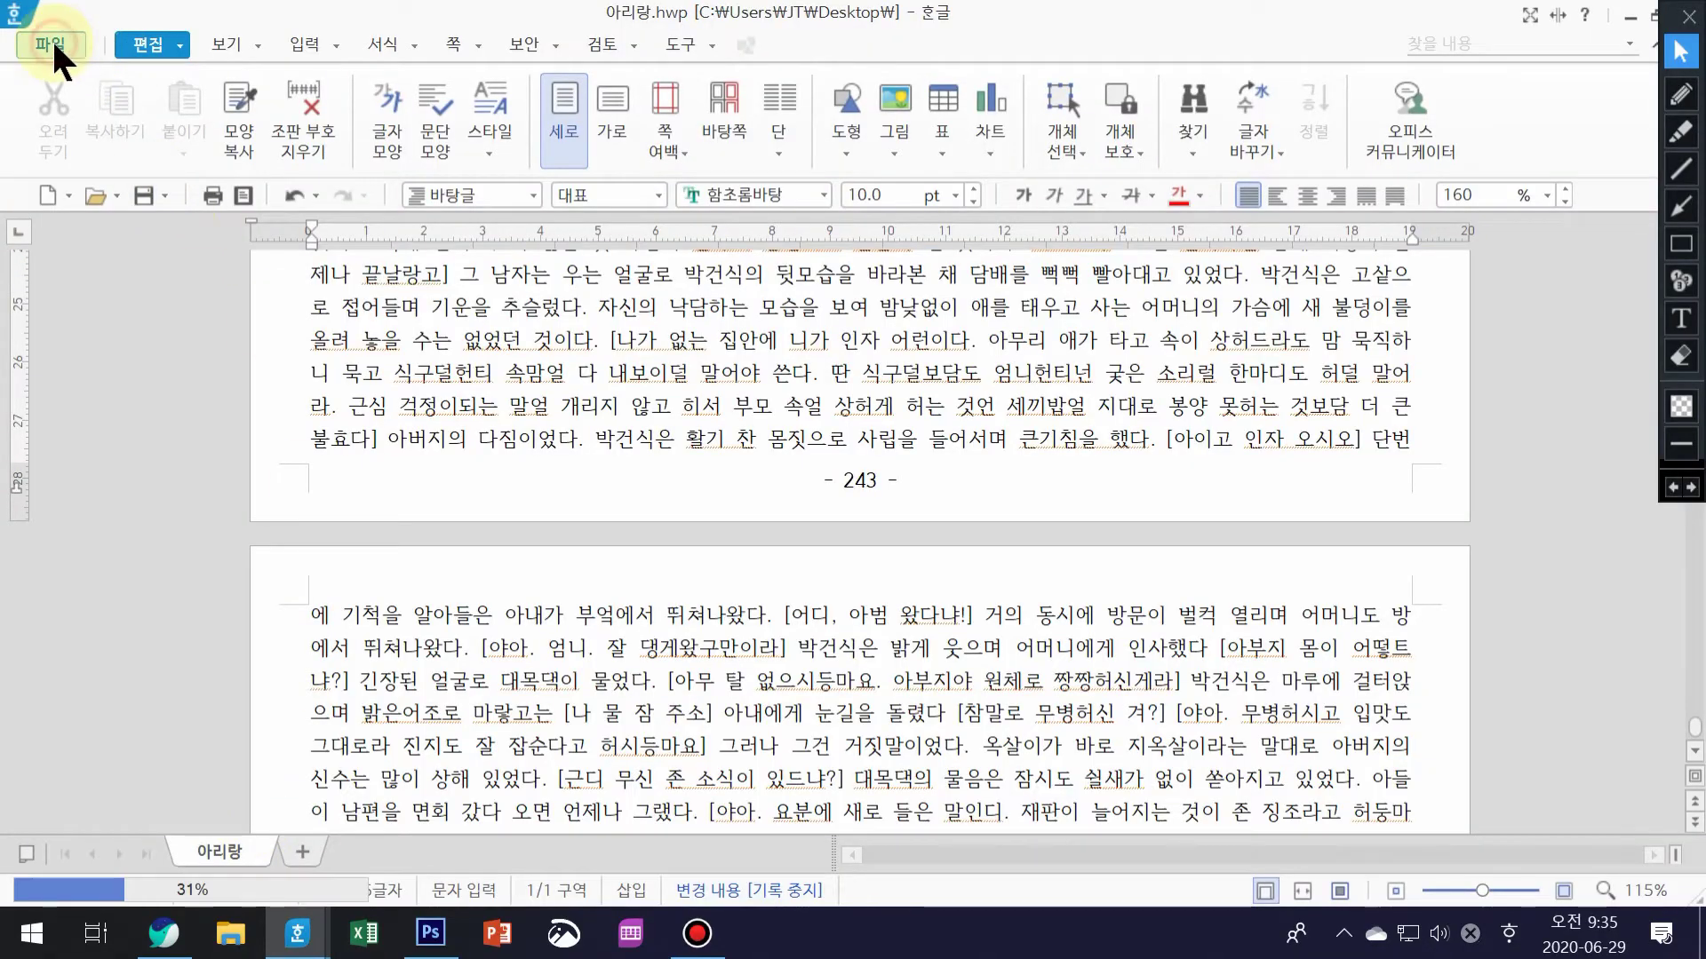
left_click(51, 47)
left_click(117, 334)
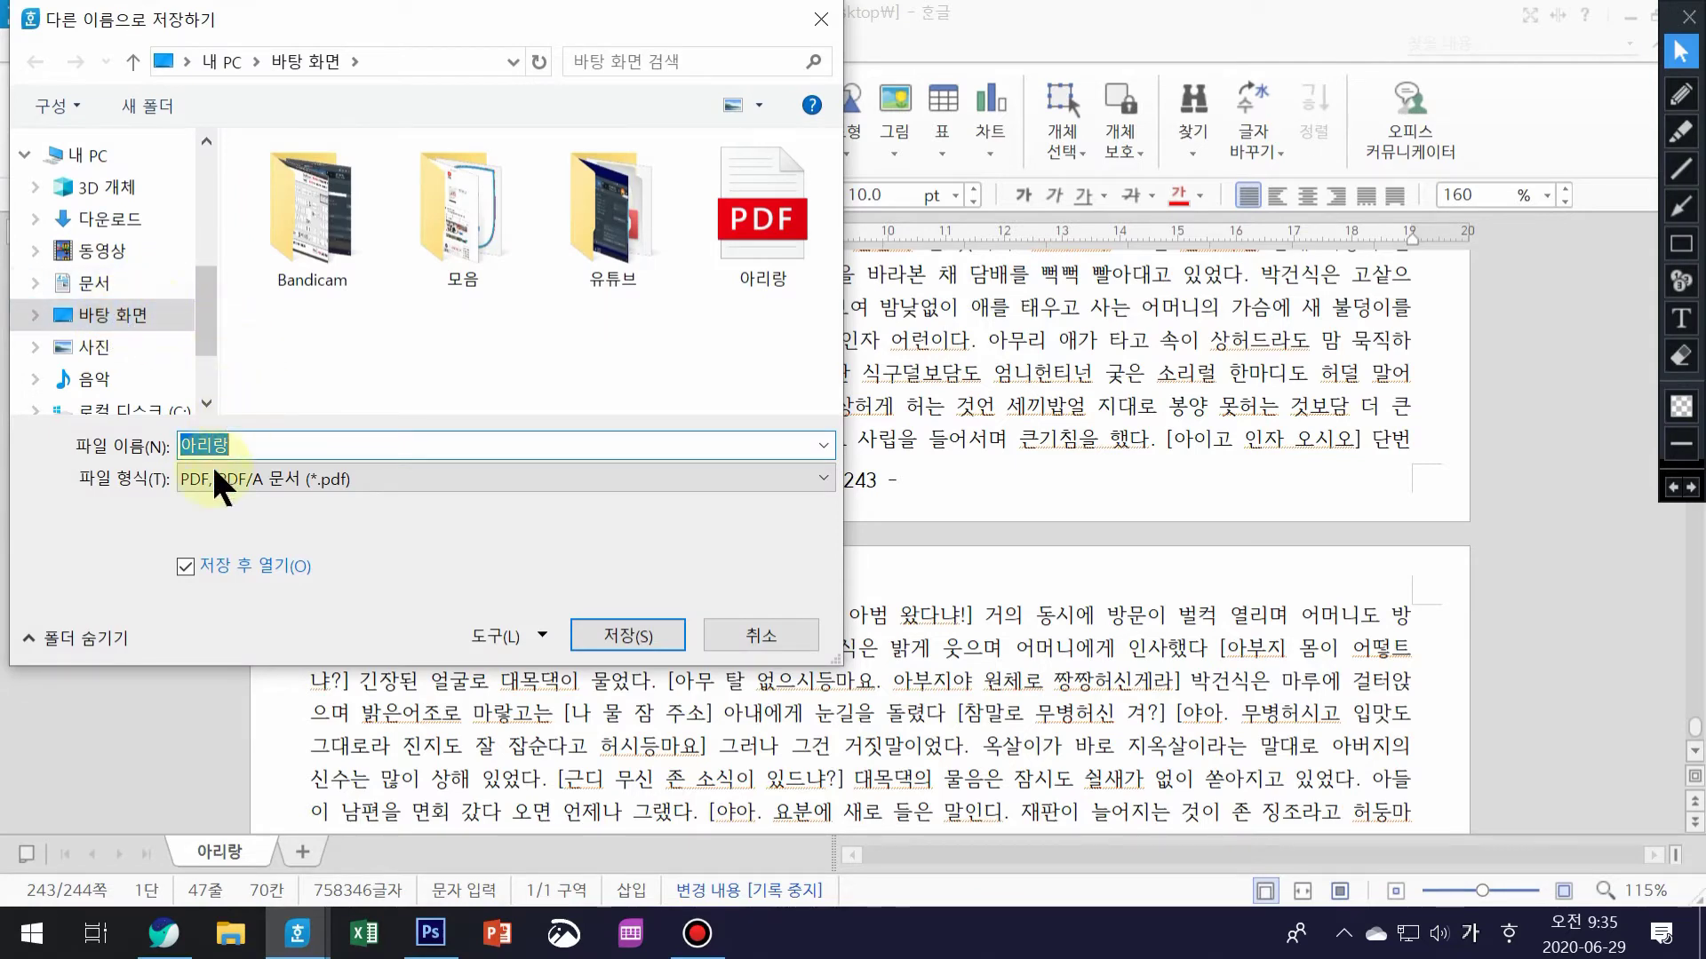
left_click(824, 479)
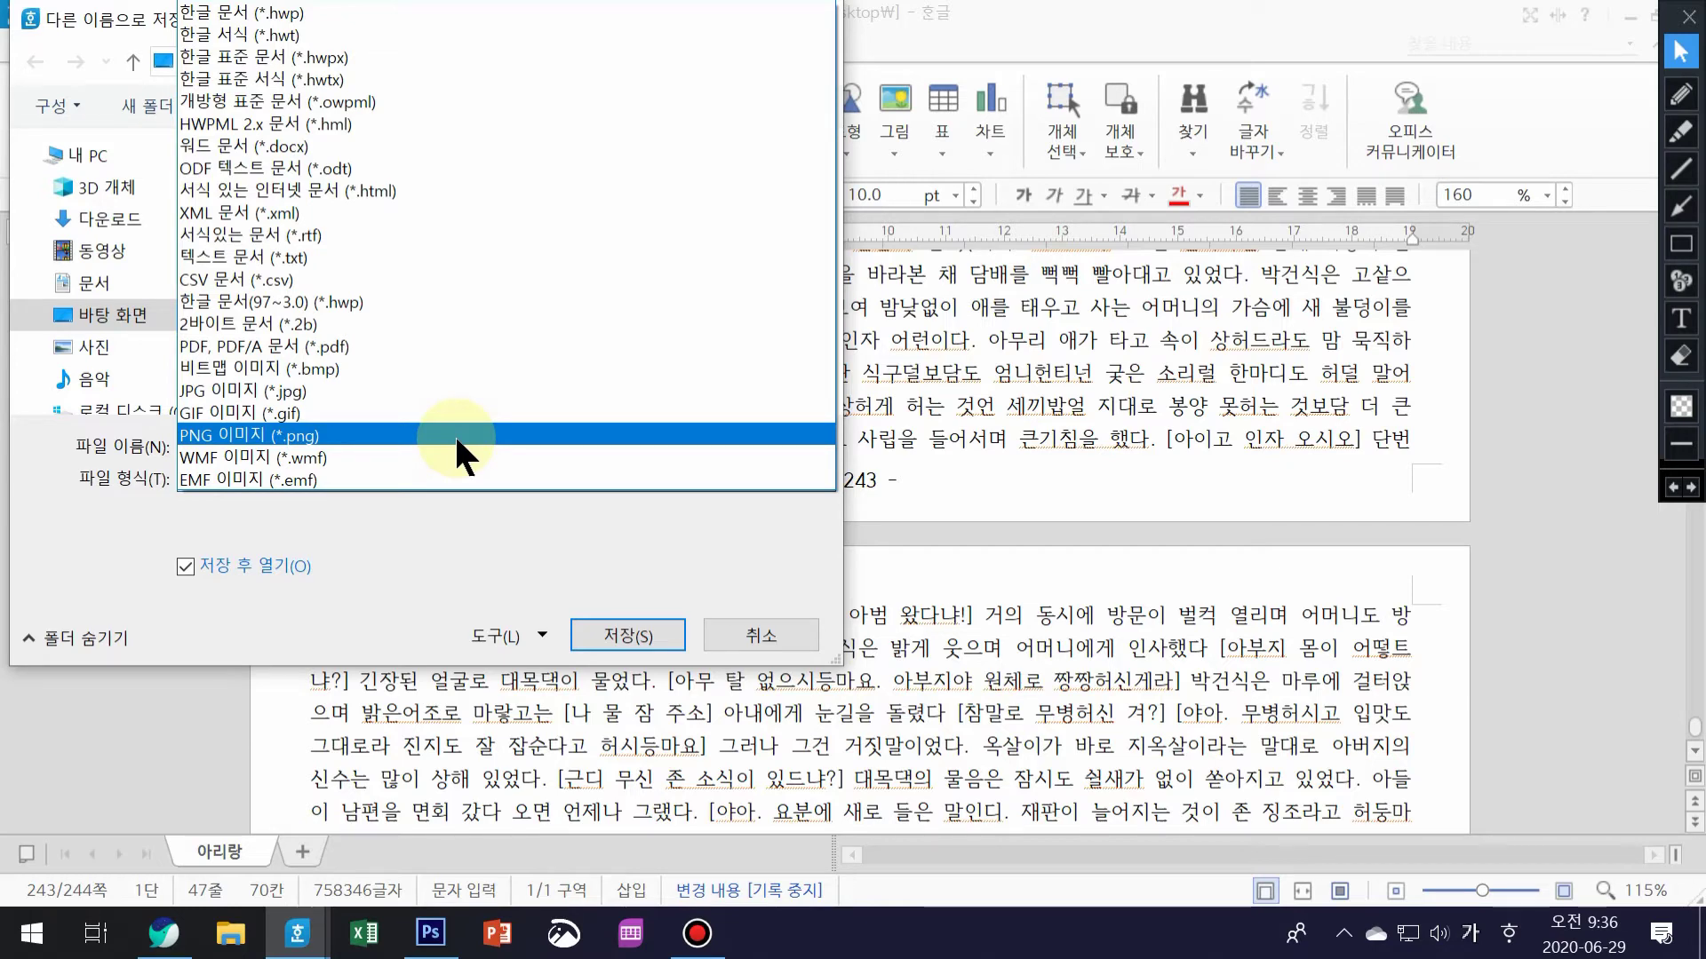
left_click(455, 389)
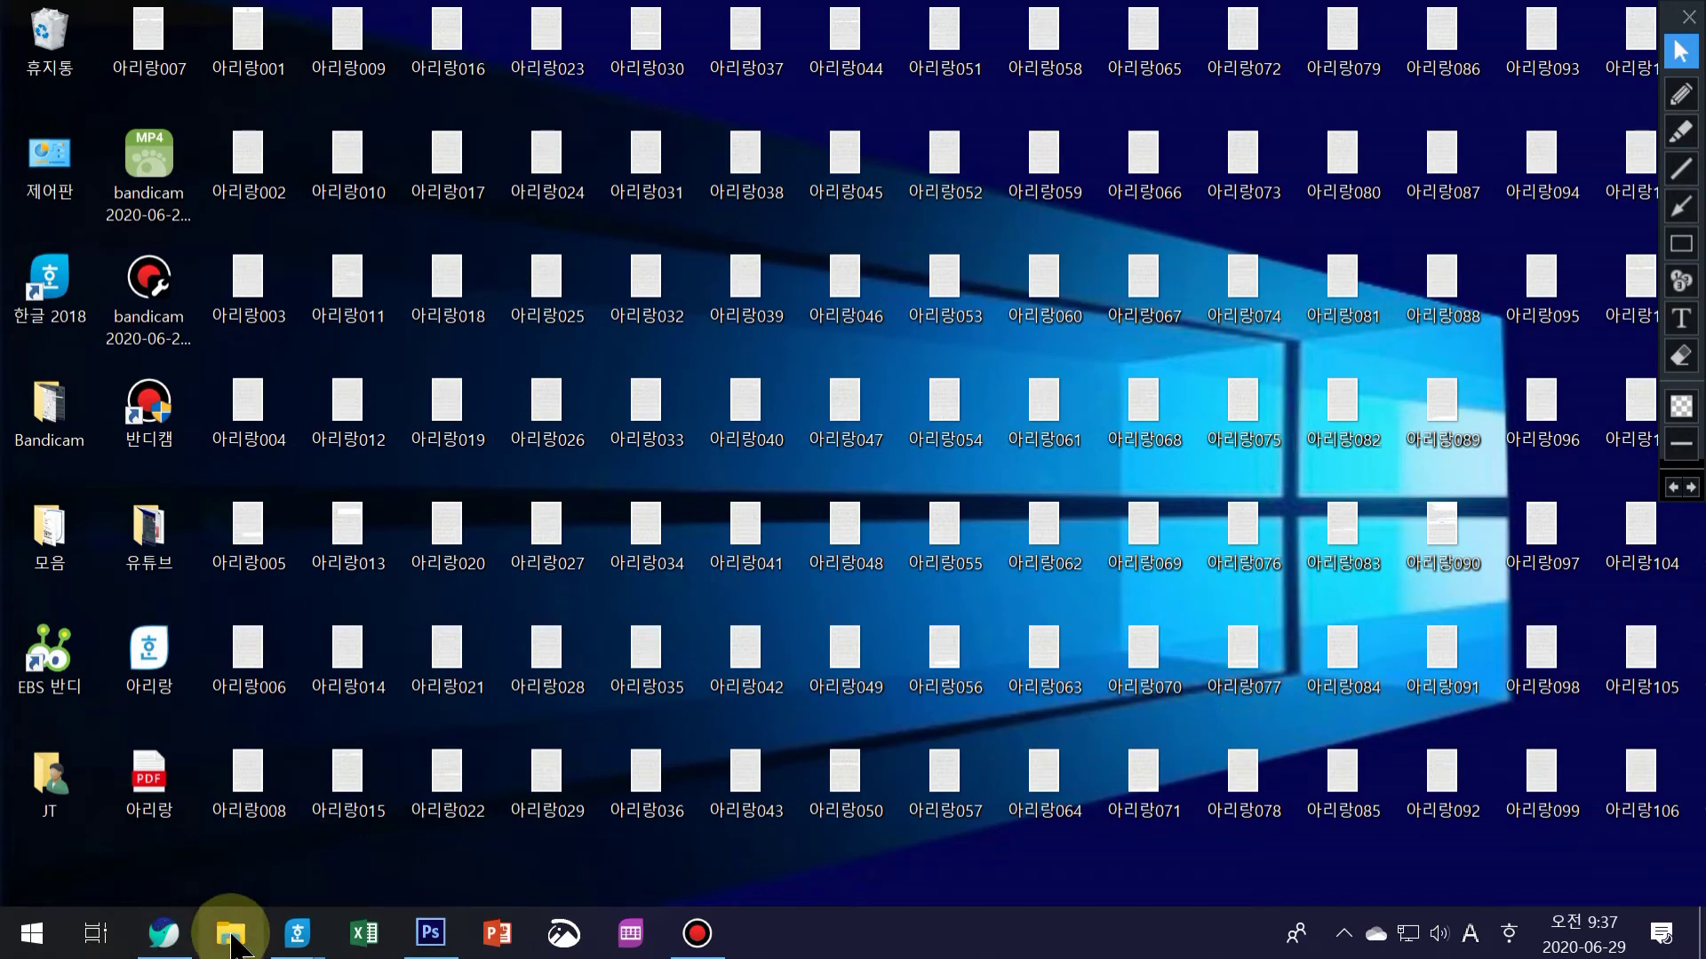
View the desktop folder in File Explorer, and move the exported image 아리랑001 from the desktop to the recycle bin
left_click(231, 937)
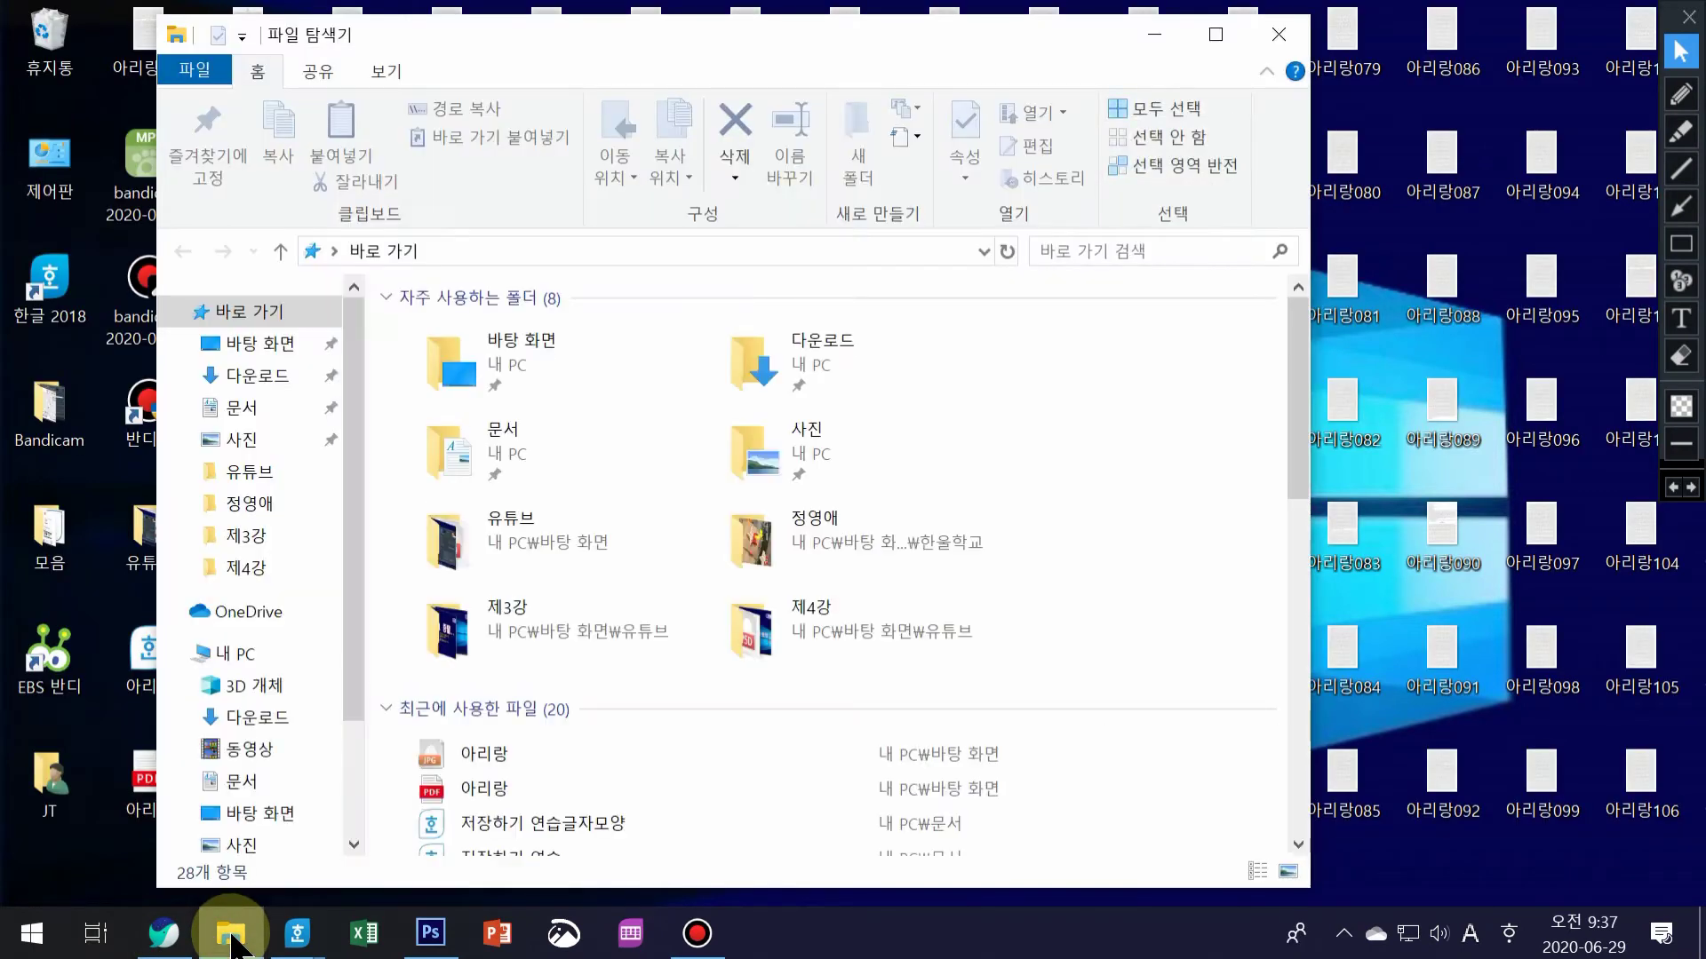
left_click(274, 348)
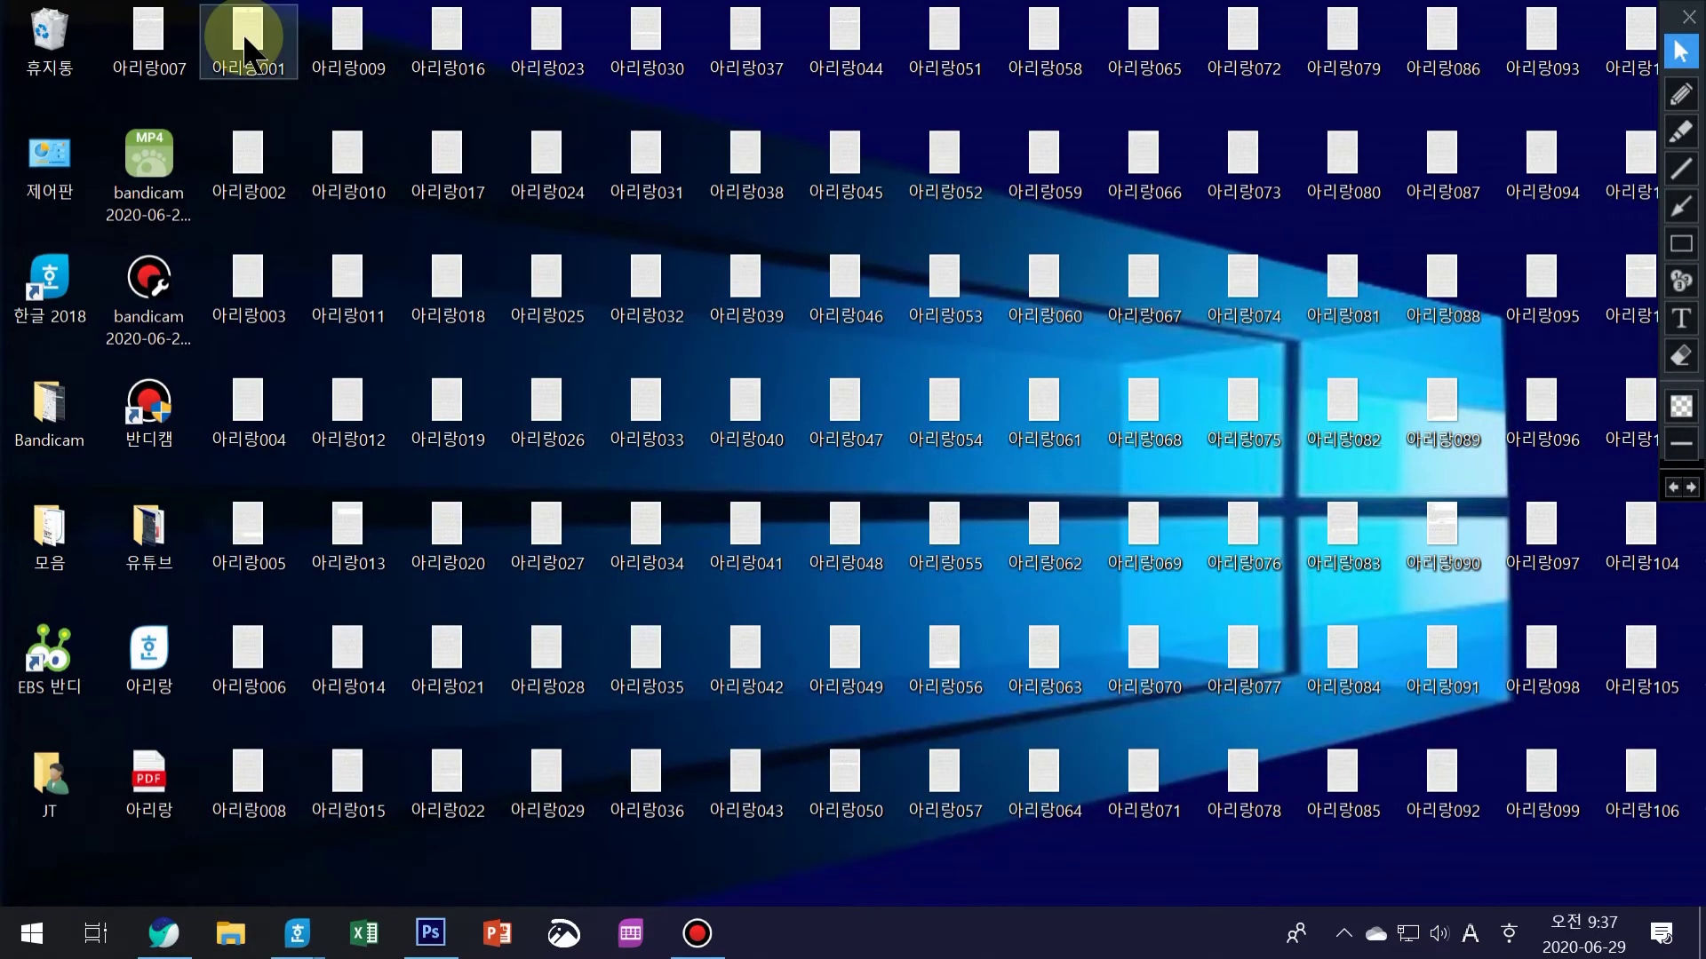
left_click(246, 51)
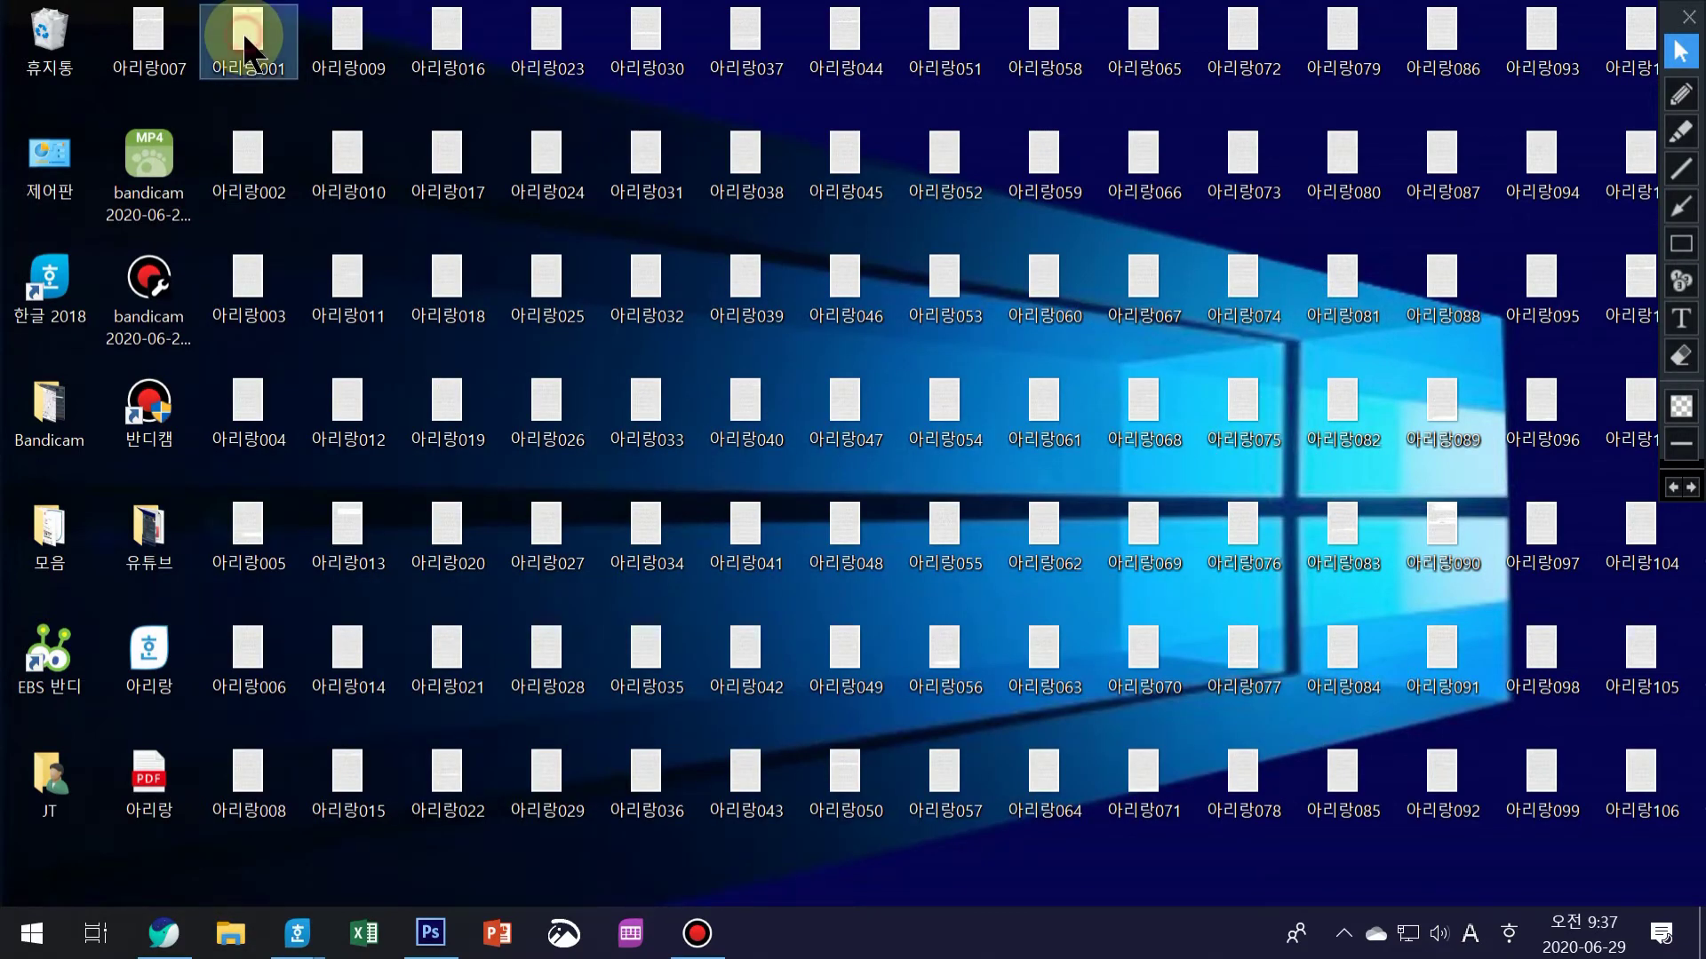
mouse_move(243, 34)
left_click_drag(237, 27, 43, 23)
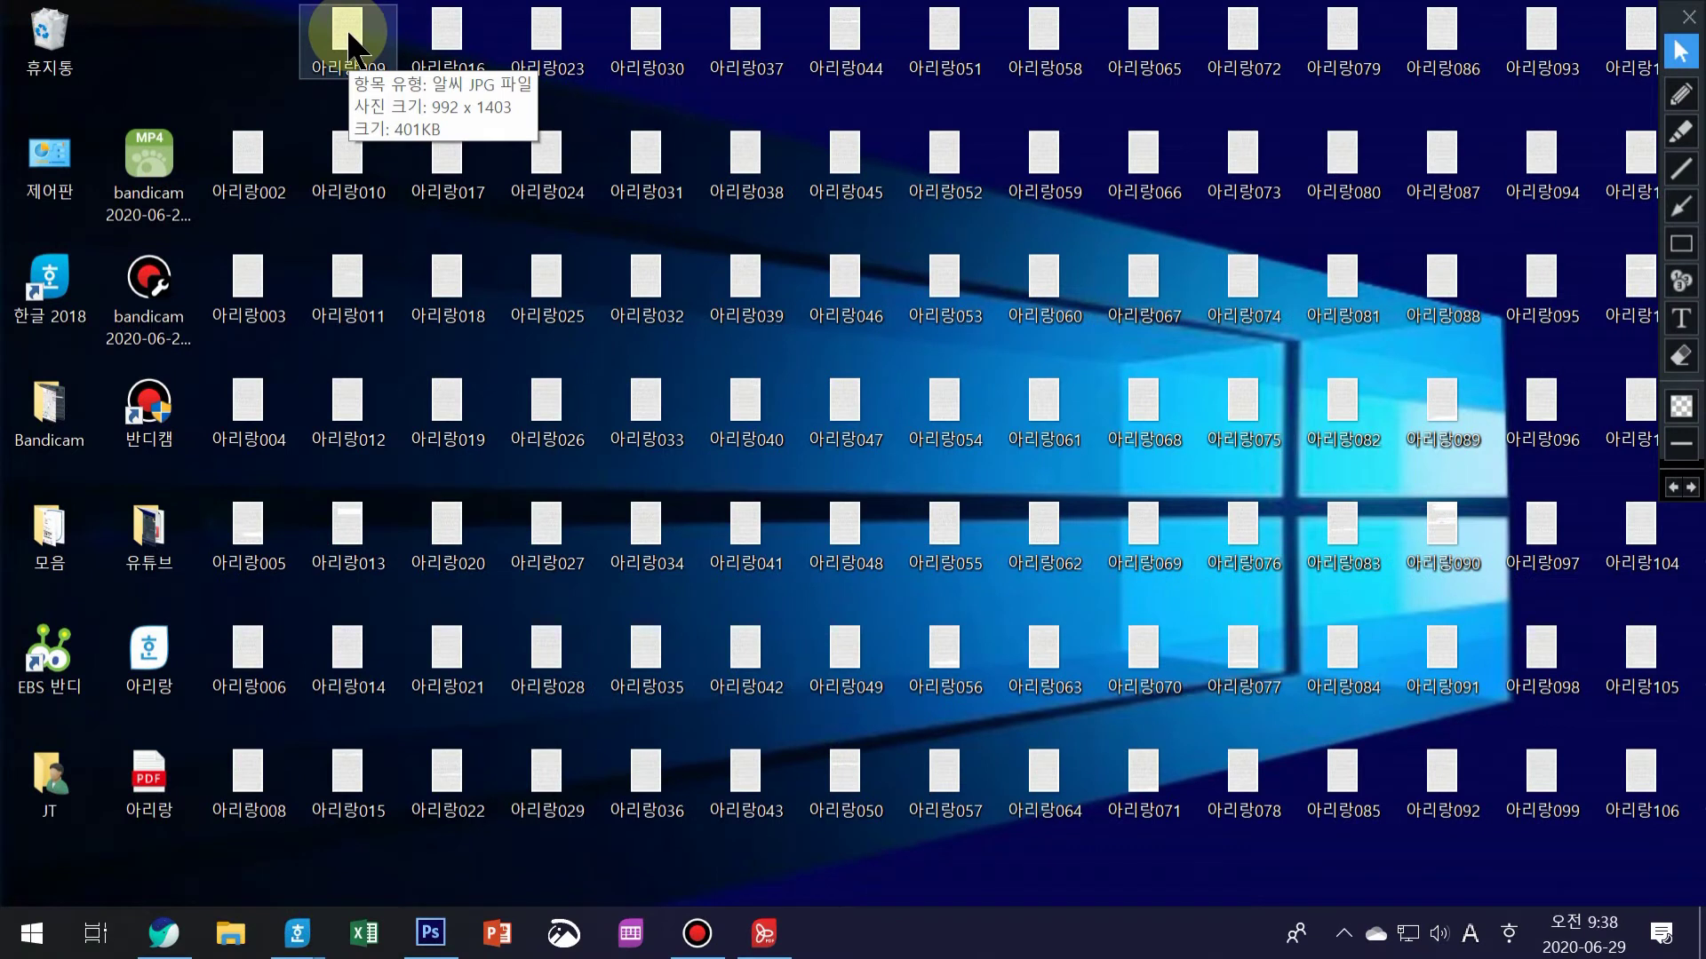
Delete the exported images in the desktop's first row from 아리랑030 through the last one in that row
left_click(347, 33)
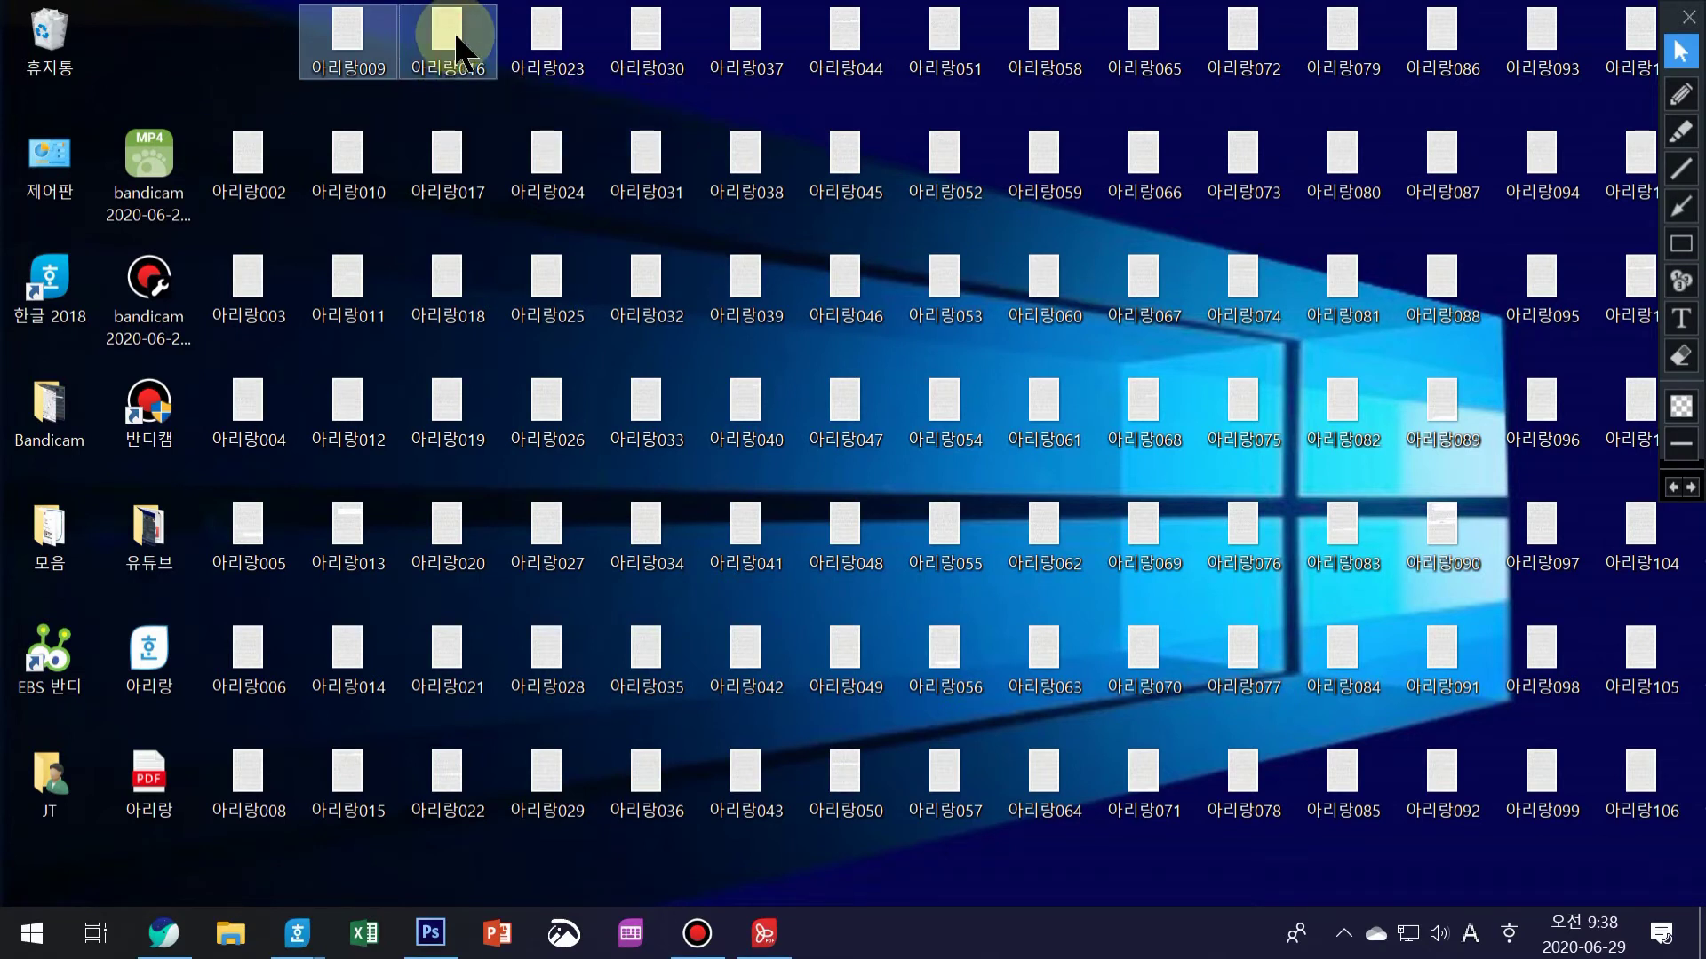
left_click(544, 32, "ctrl")
left_click(641, 45, "ctrl")
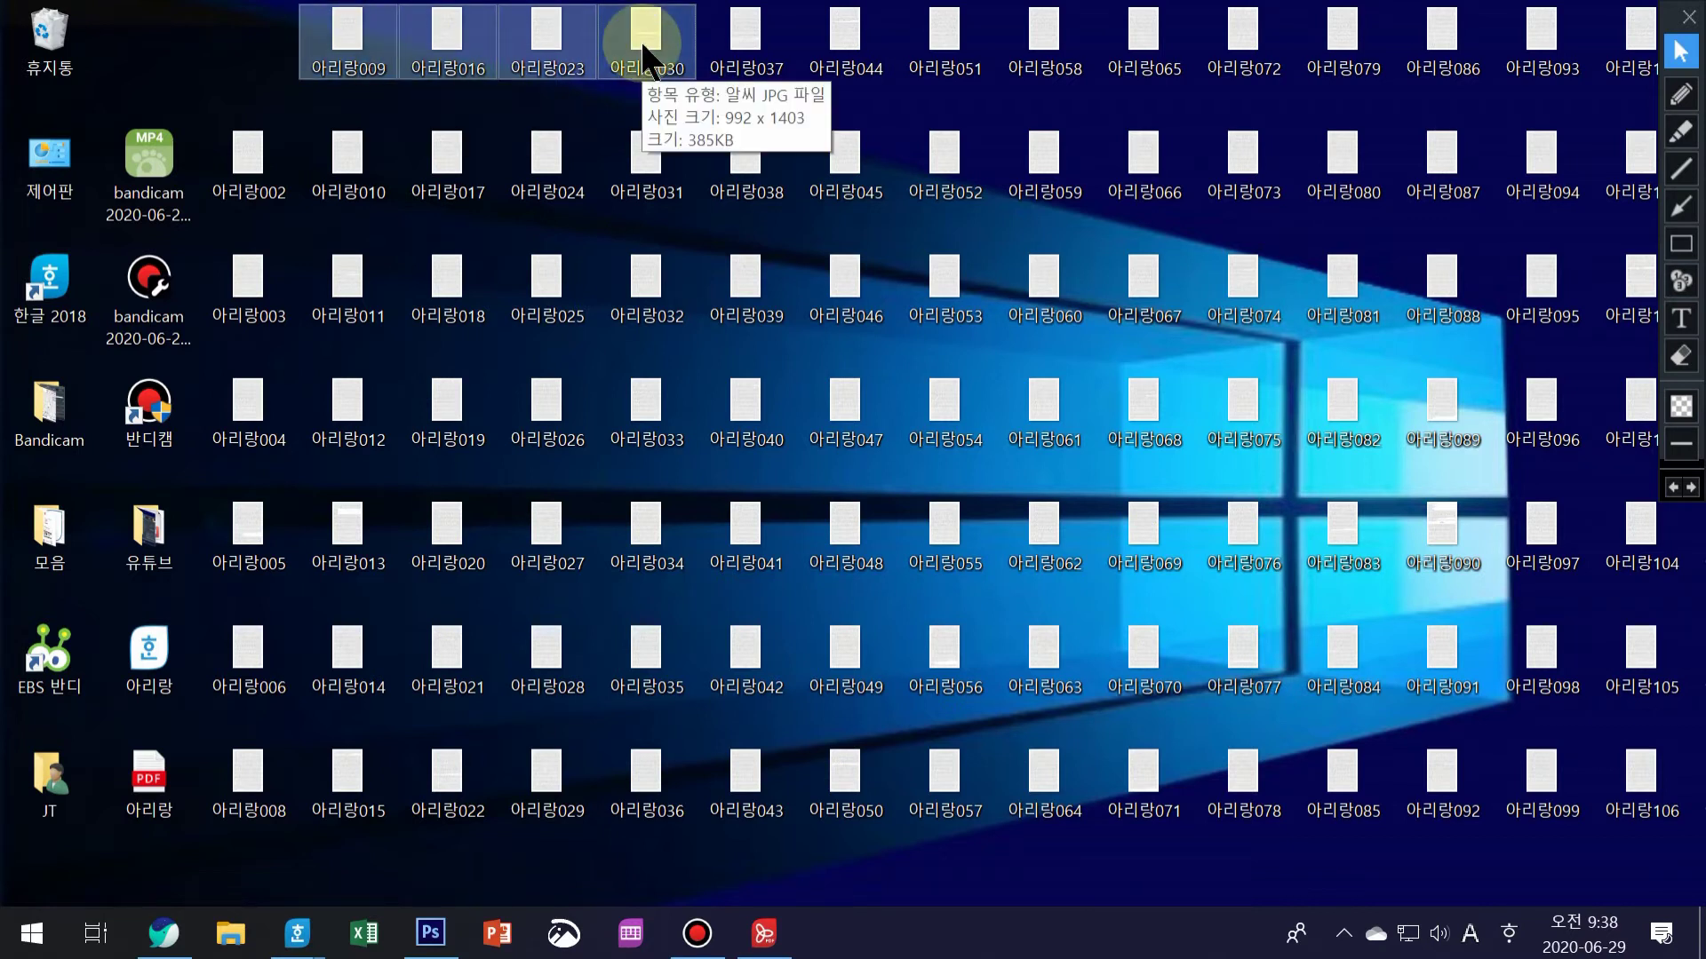
left_click(1633, 40, "shift")
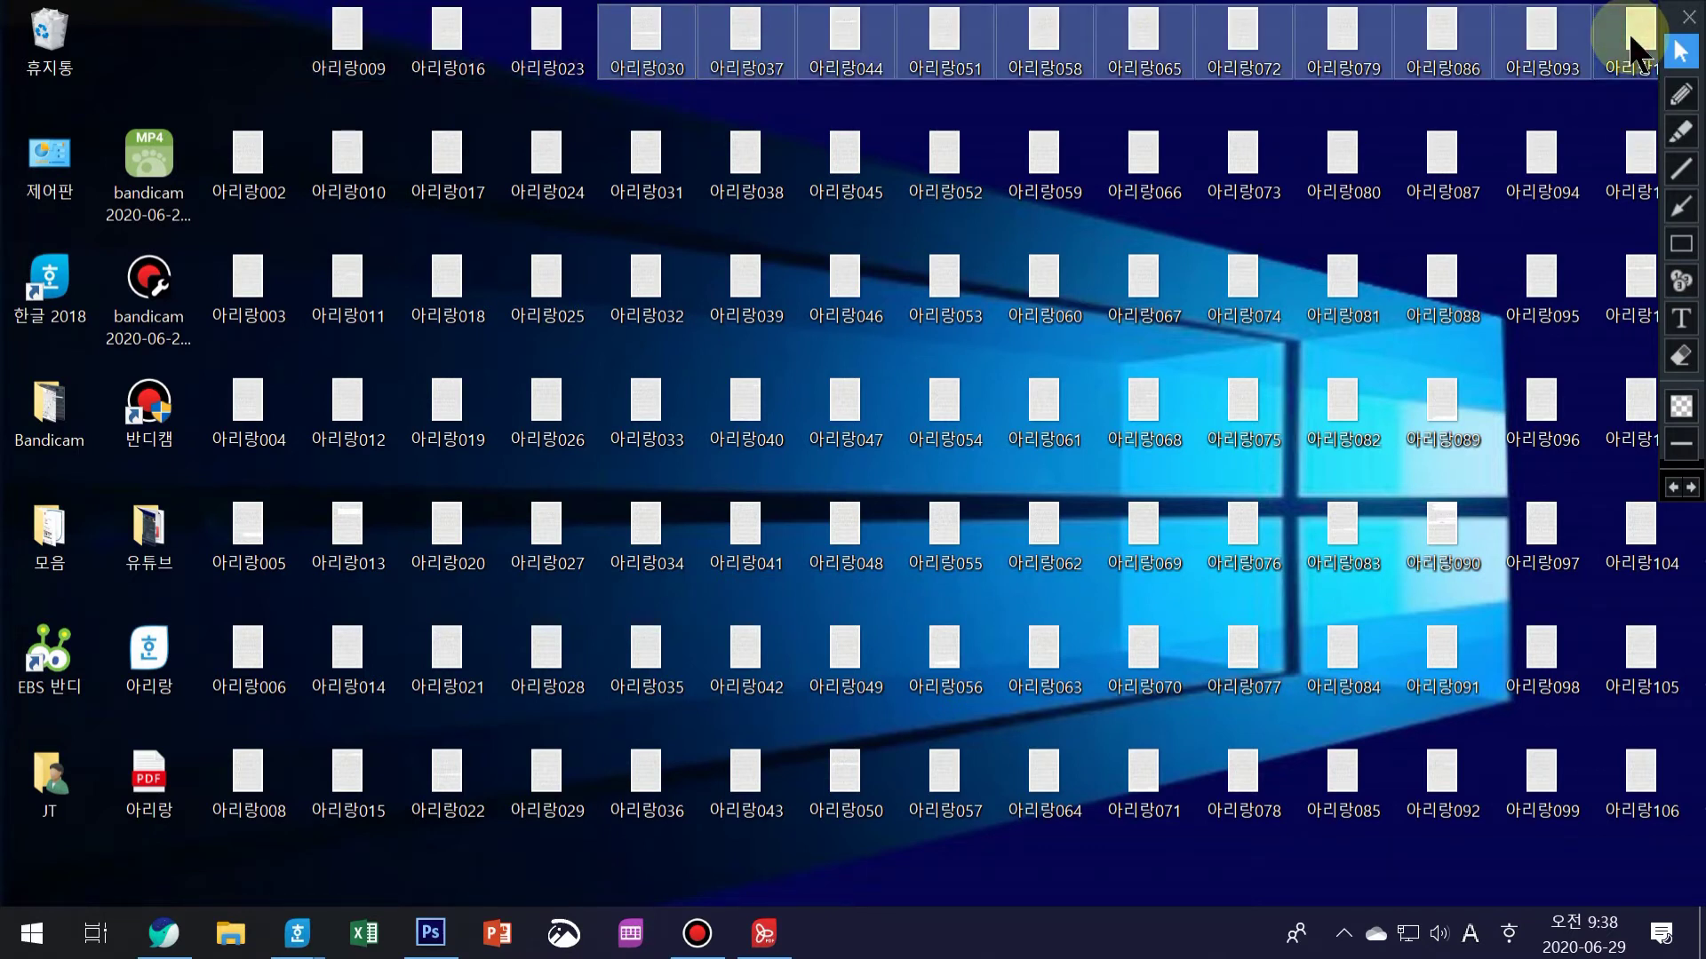
right_click(610, 35)
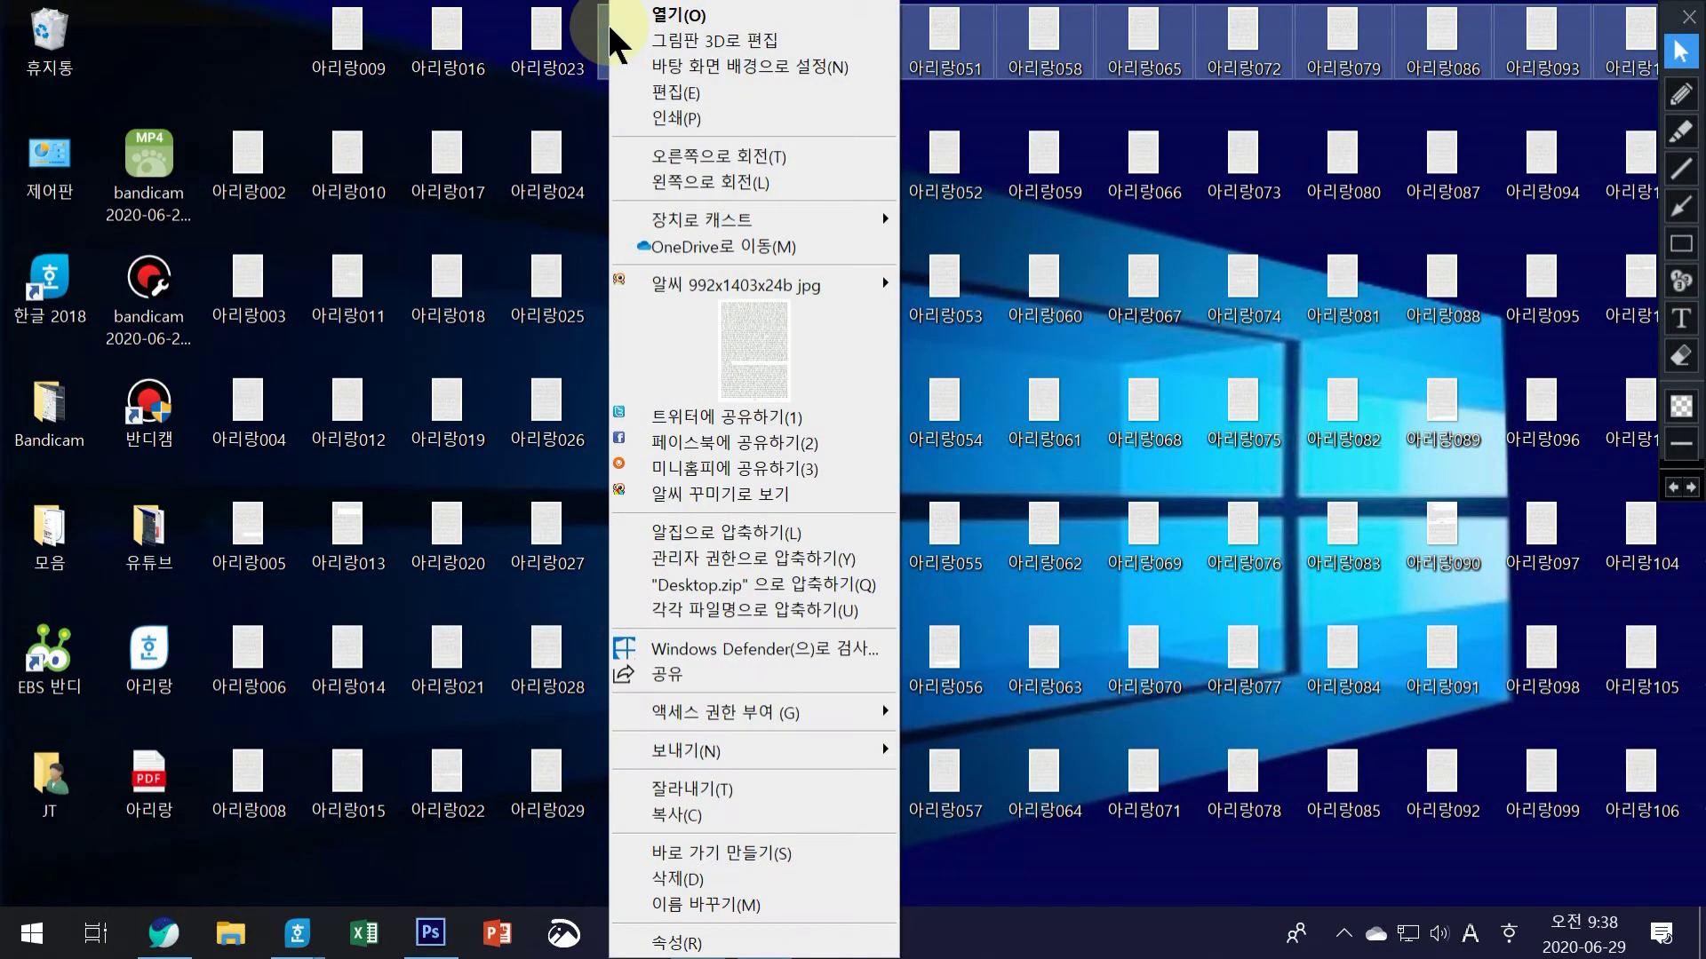
key("Escape")
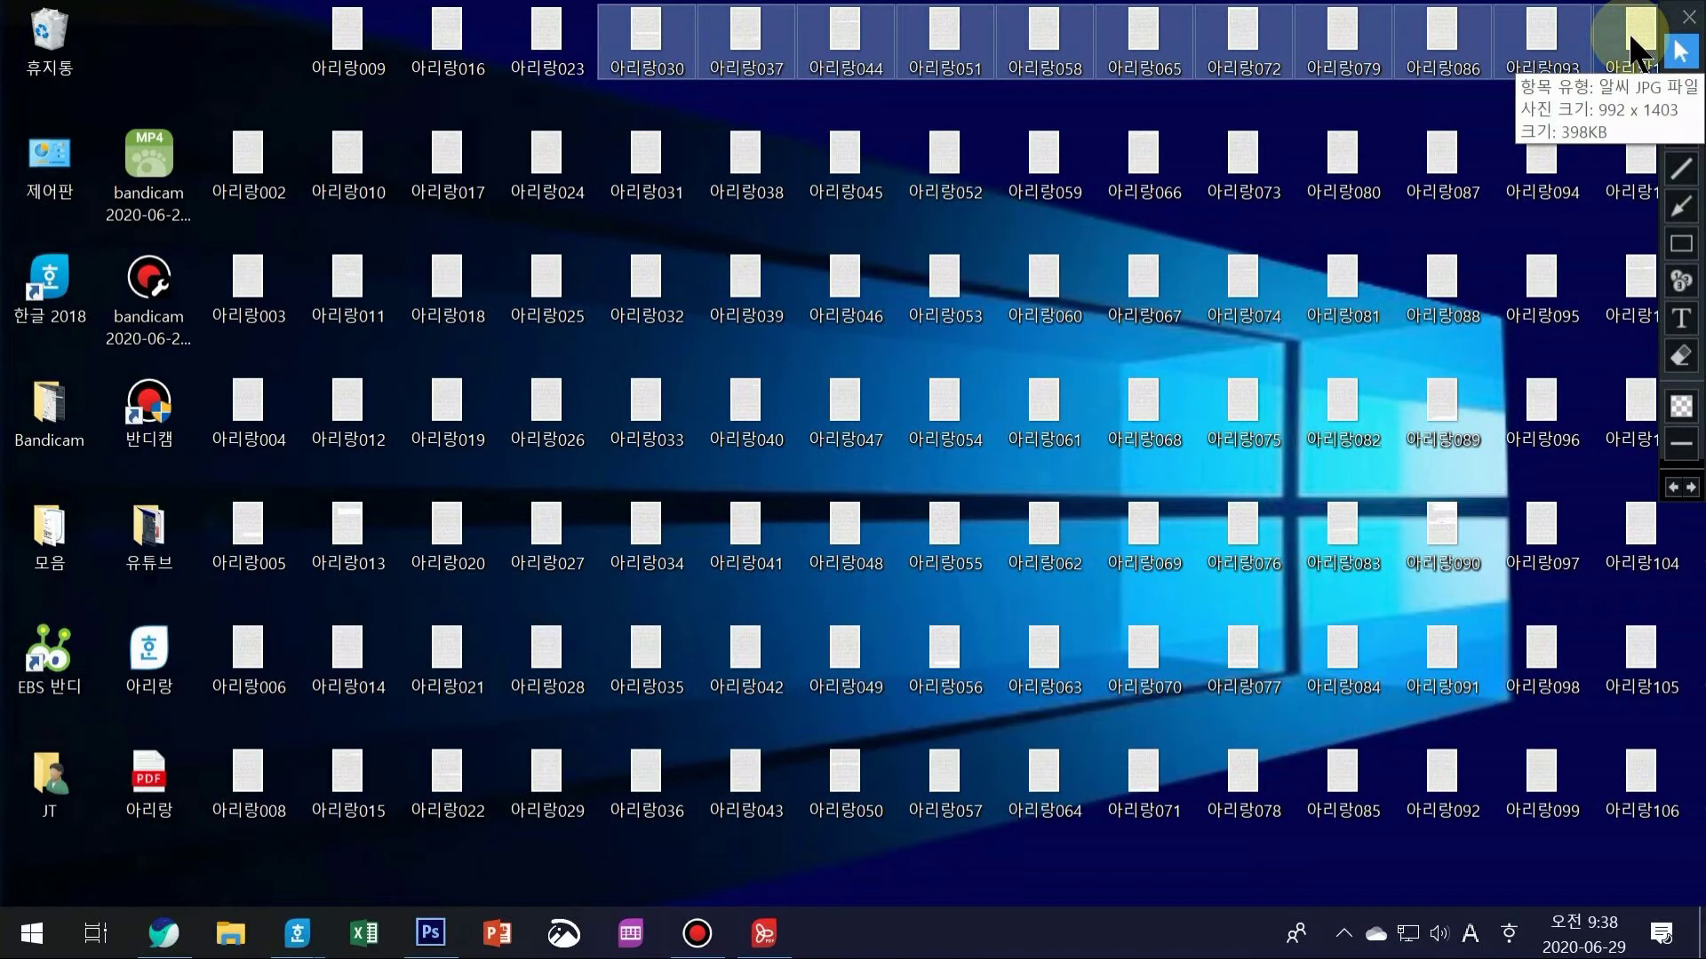
right_click(608, 36)
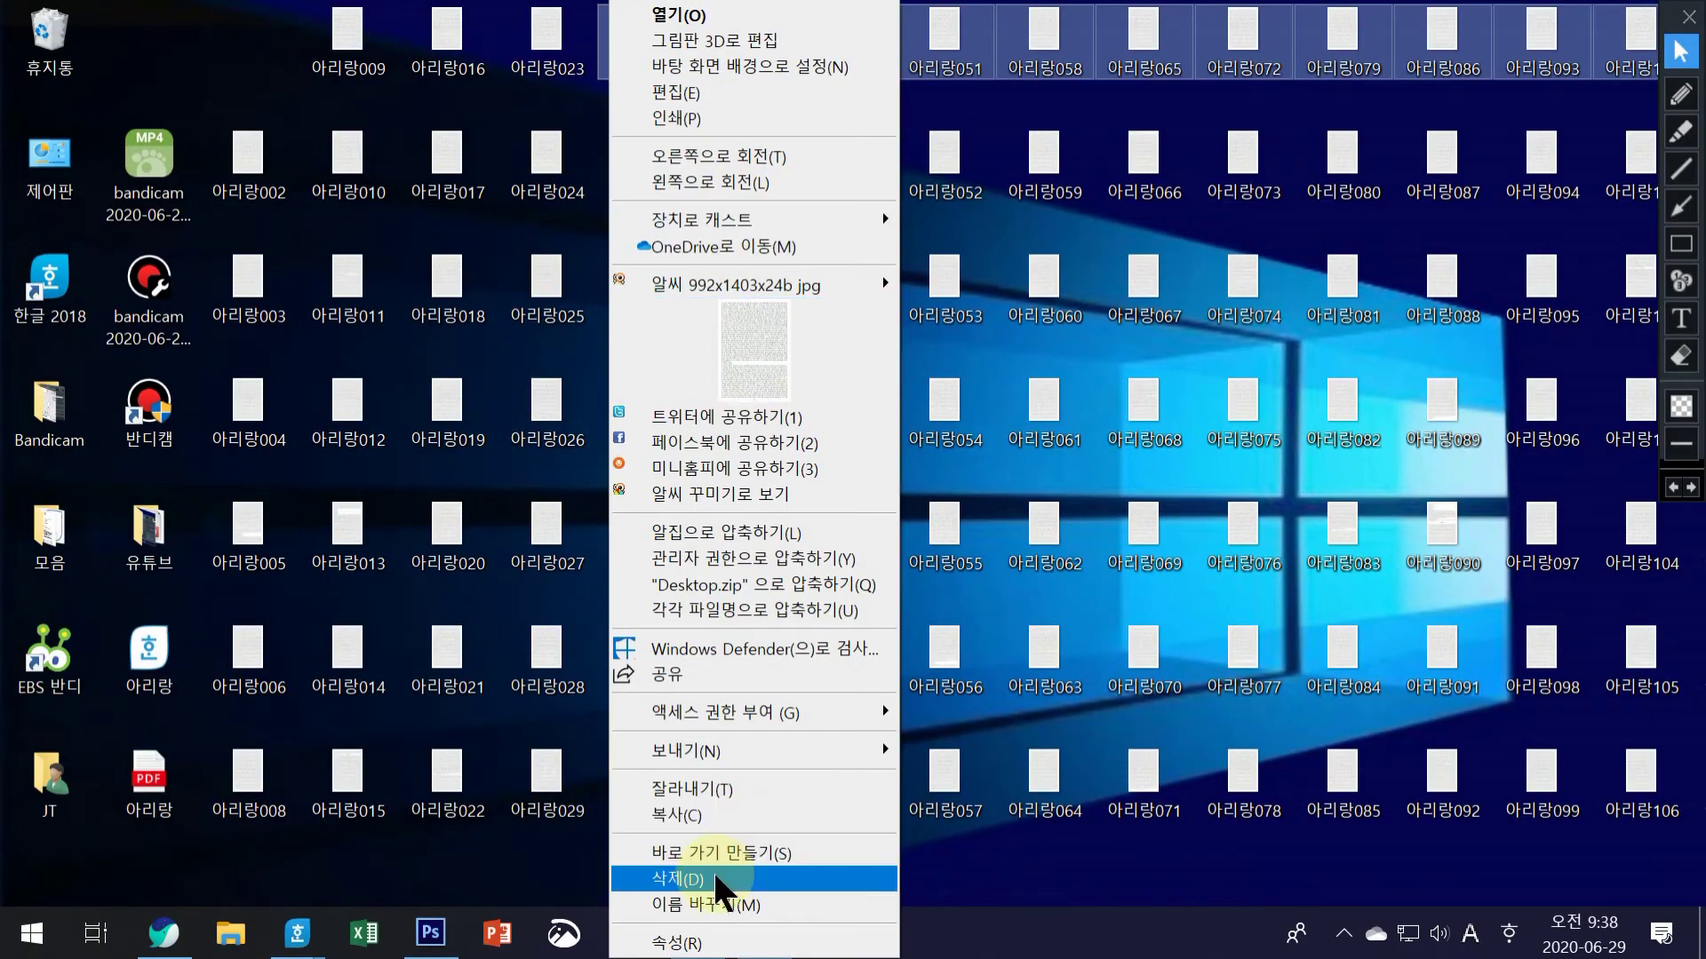
left_click(712, 879)
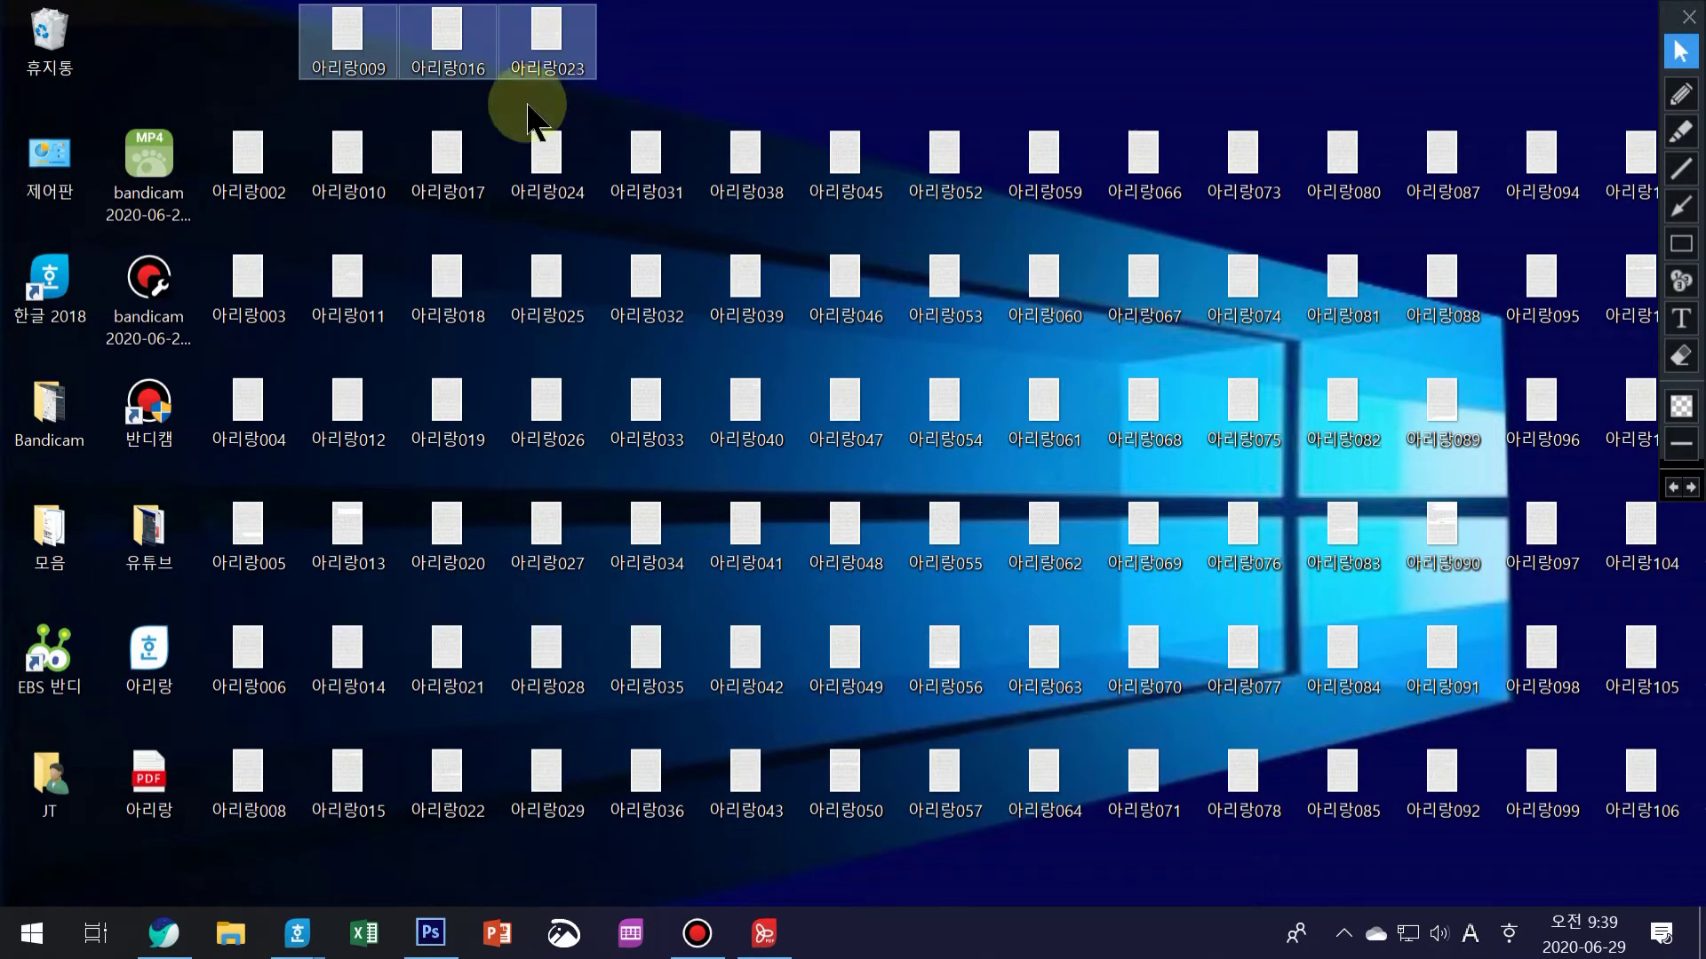
Move images 아리랑009, 아리랑016 and 아리랑023 to the recycle bin, and remove the row of images starting with 아리랑002
left_click_drag(318, 40, 45, 30)
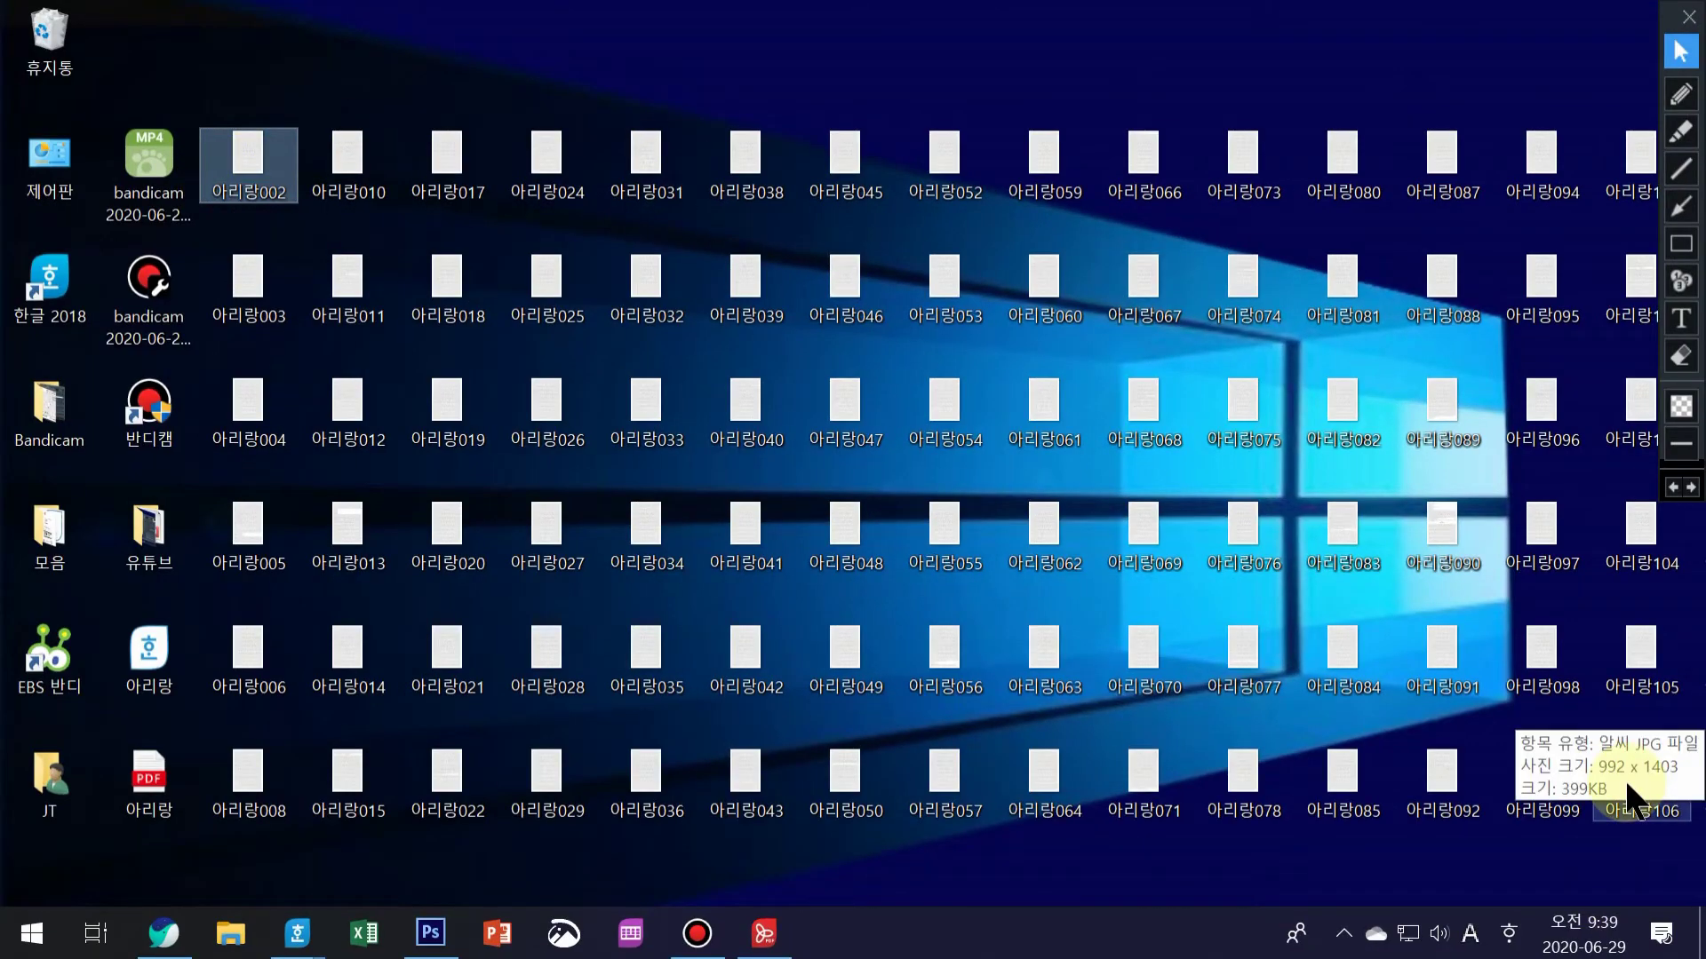
left_click(1634, 803)
left_click(4, 338, "shift")
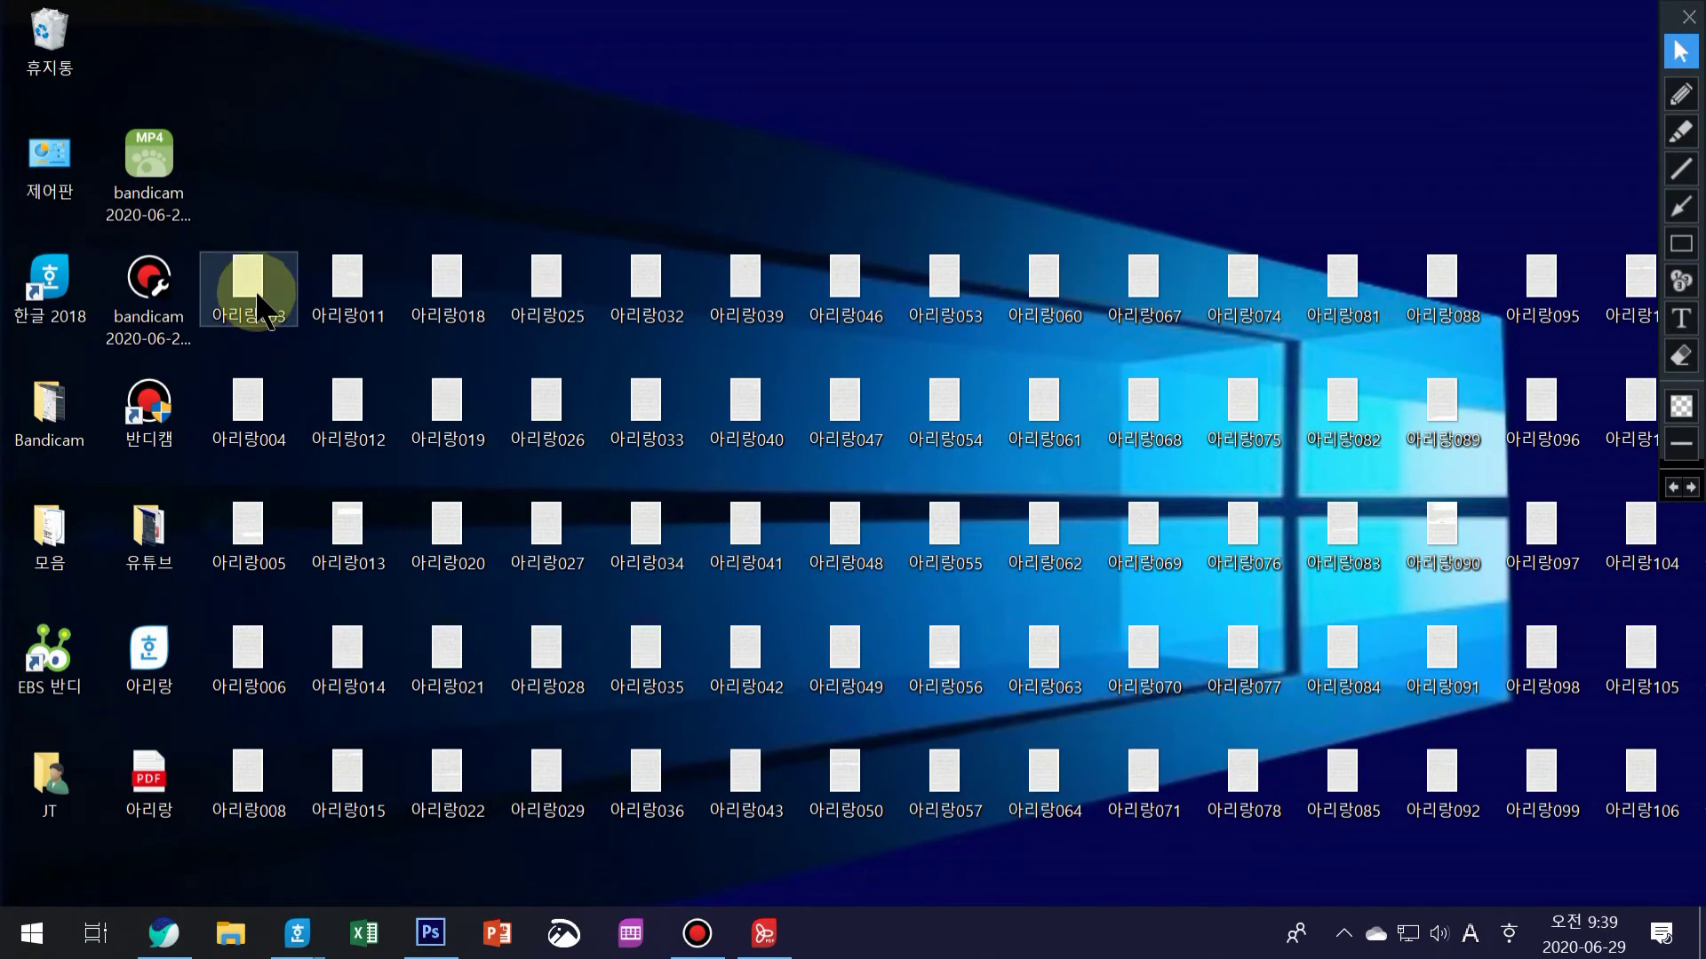
Delete the whole row of exported desktop images that starts with 아리랑003
left_click(242, 286)
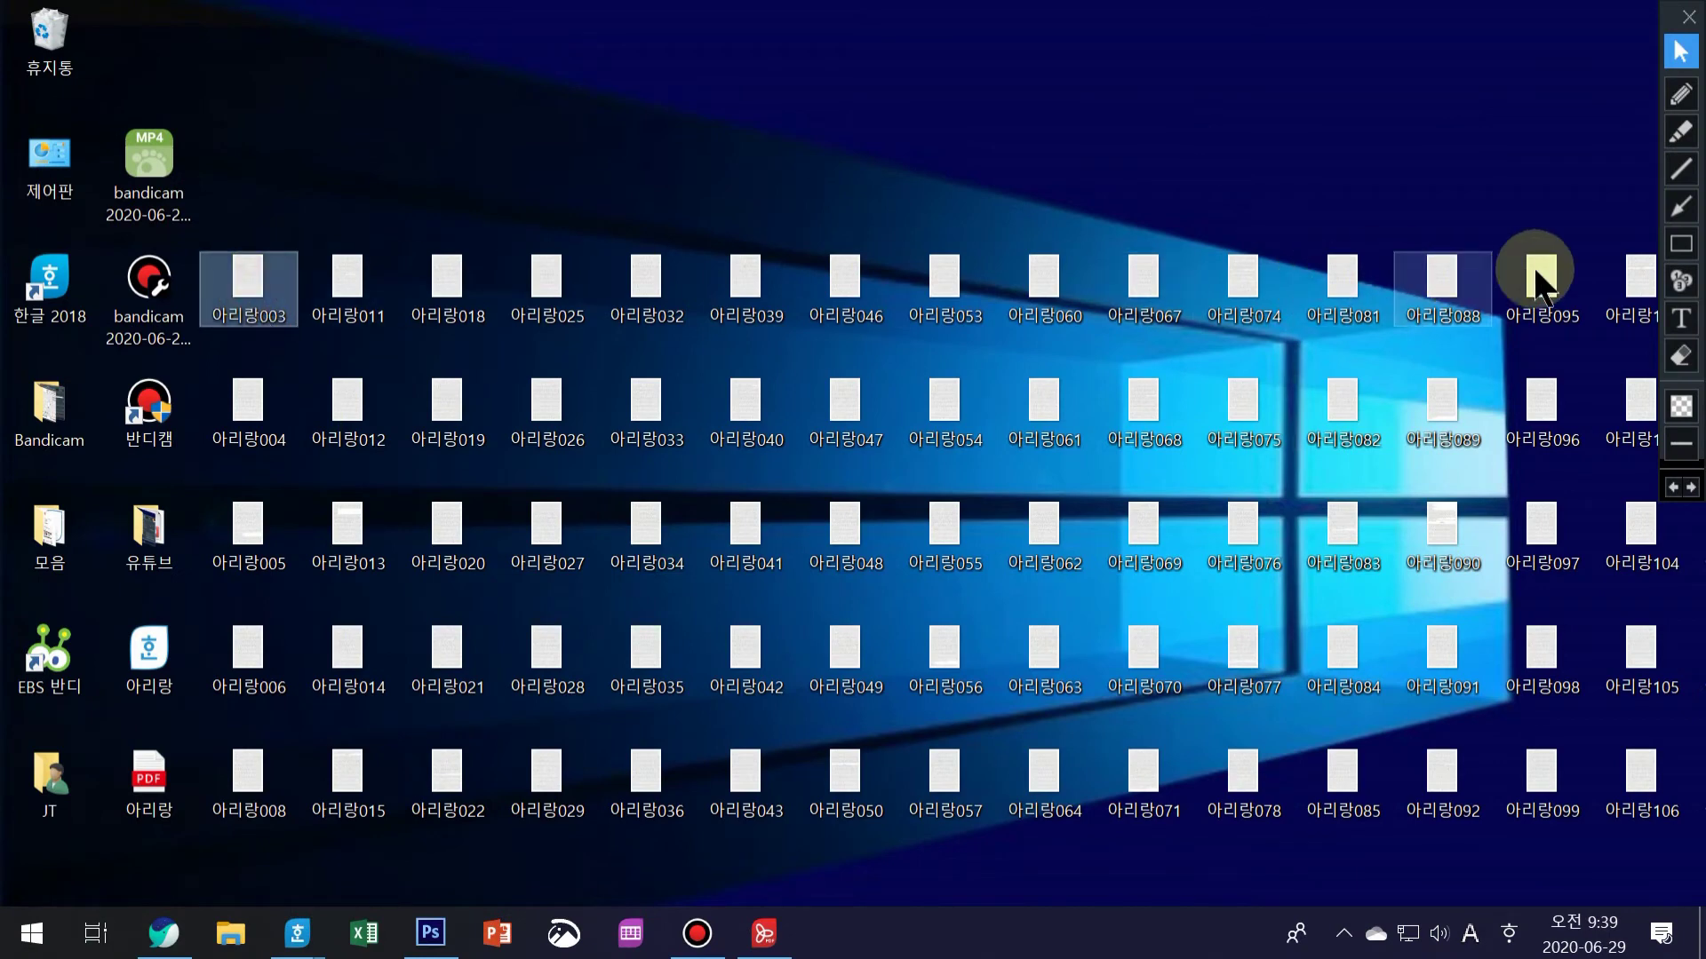
left_click(1631, 273, "shift")
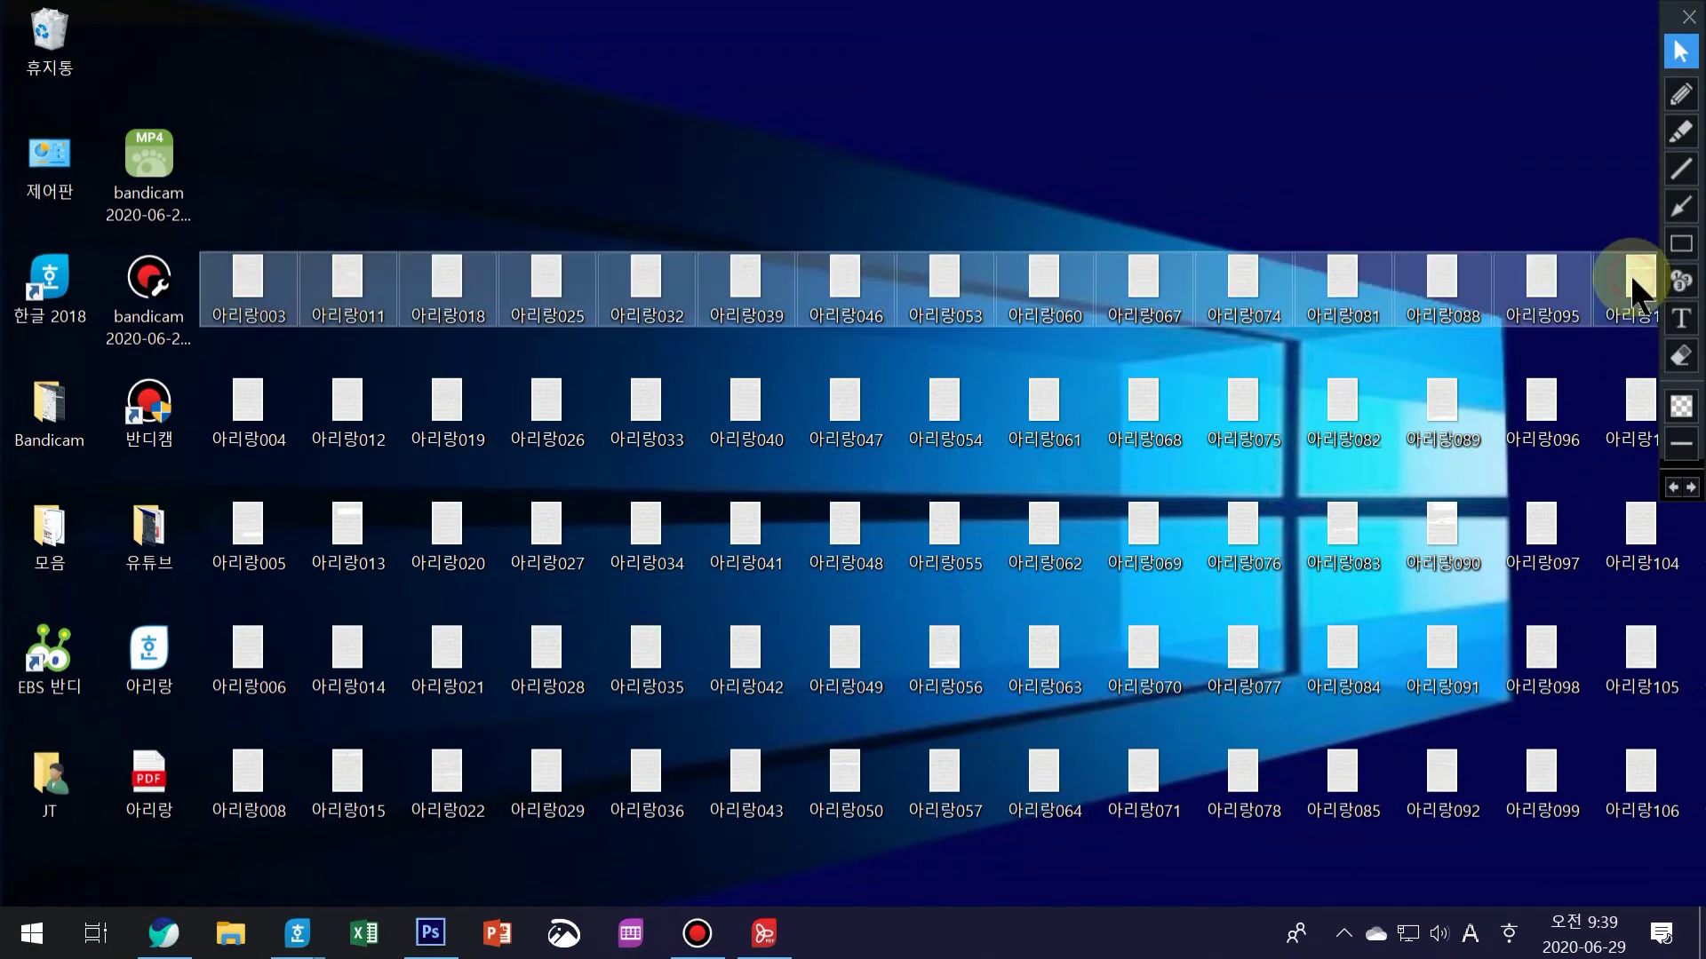
right_click(1181, 268)
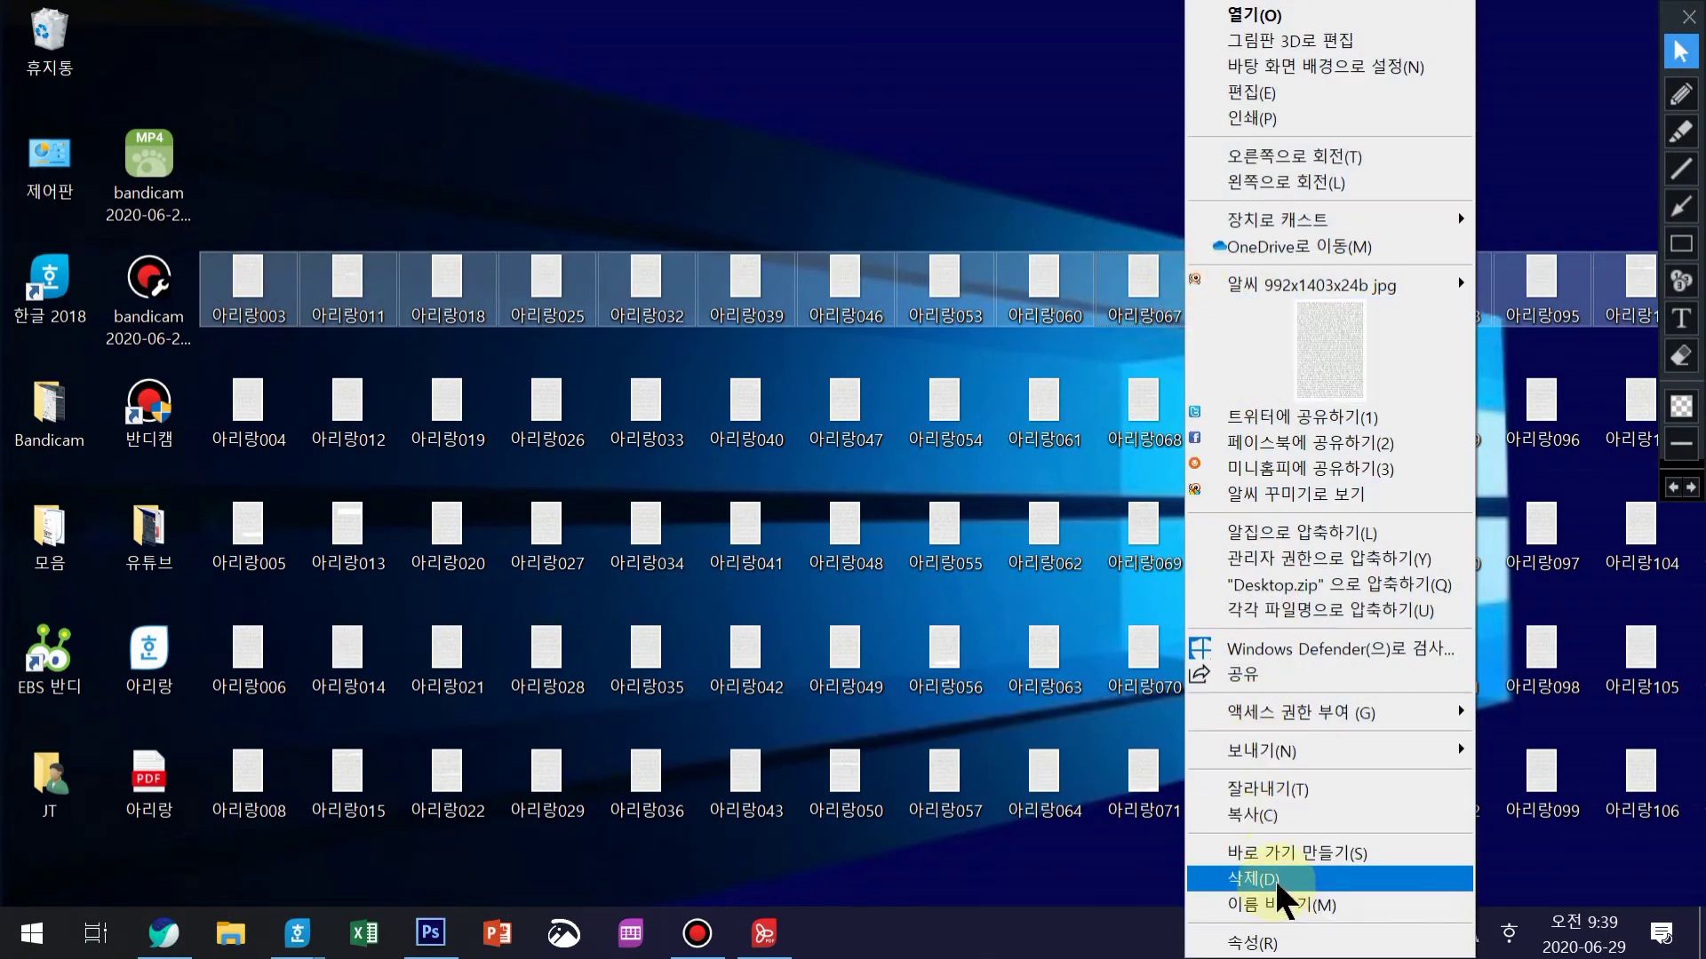
left_click(1276, 880)
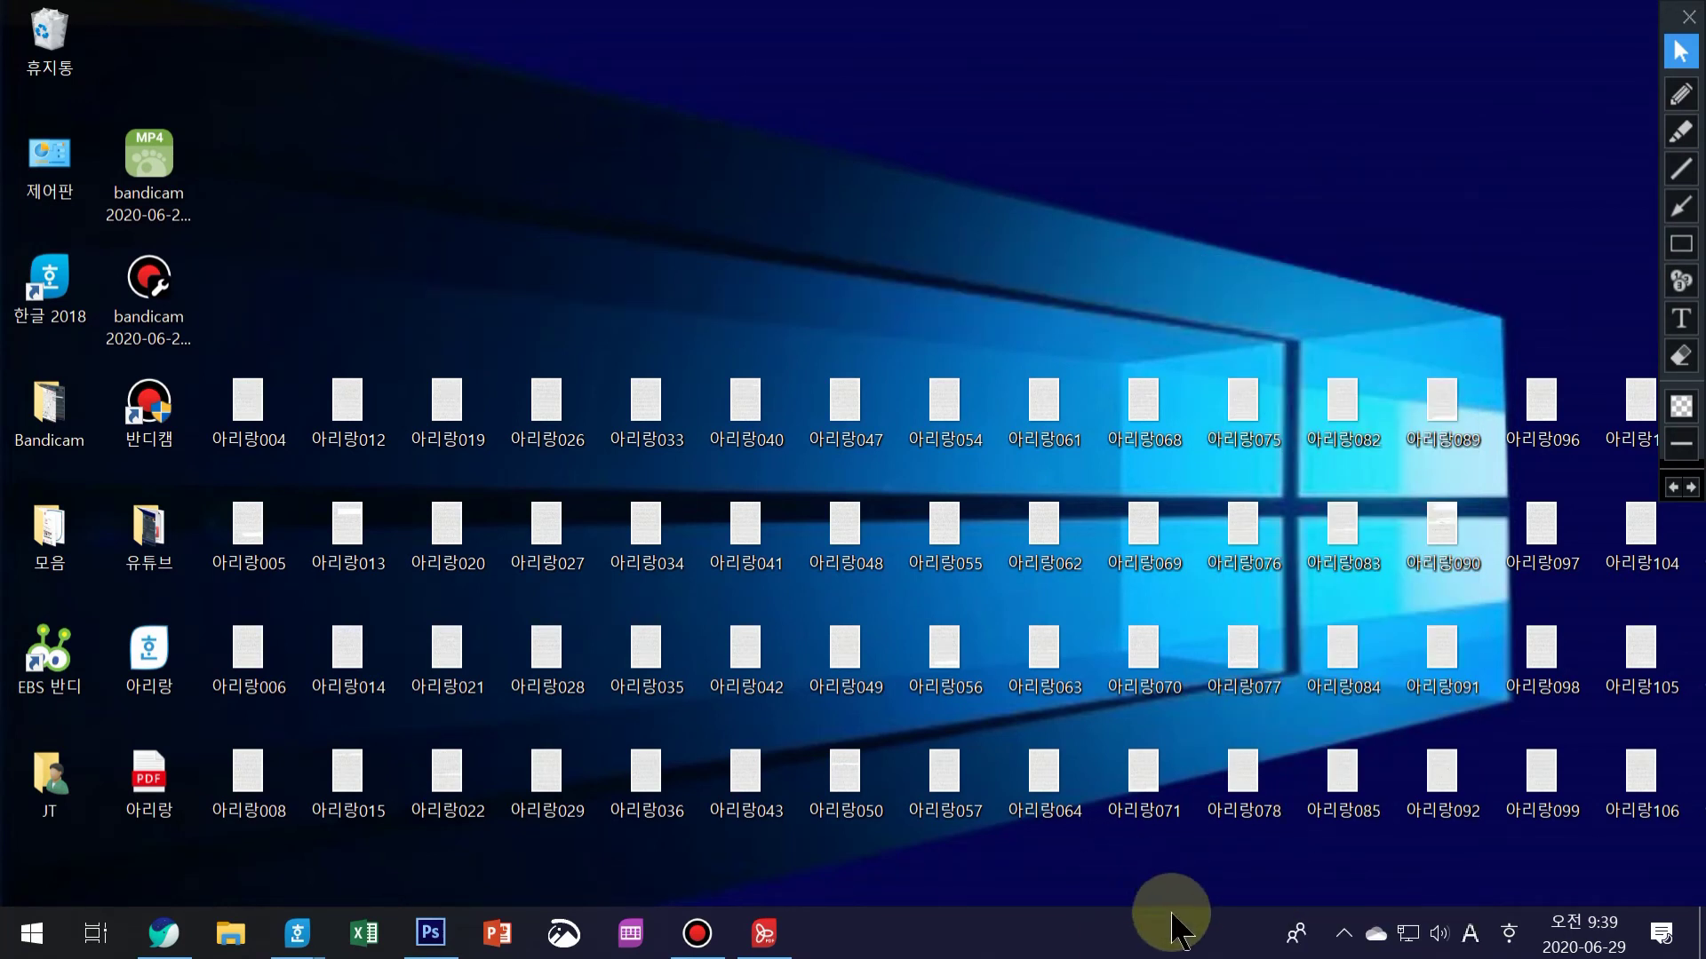
Open the 아리랑 PDF file from the desktop and page through its contents
left_click(635, 551)
left_click(149, 773)
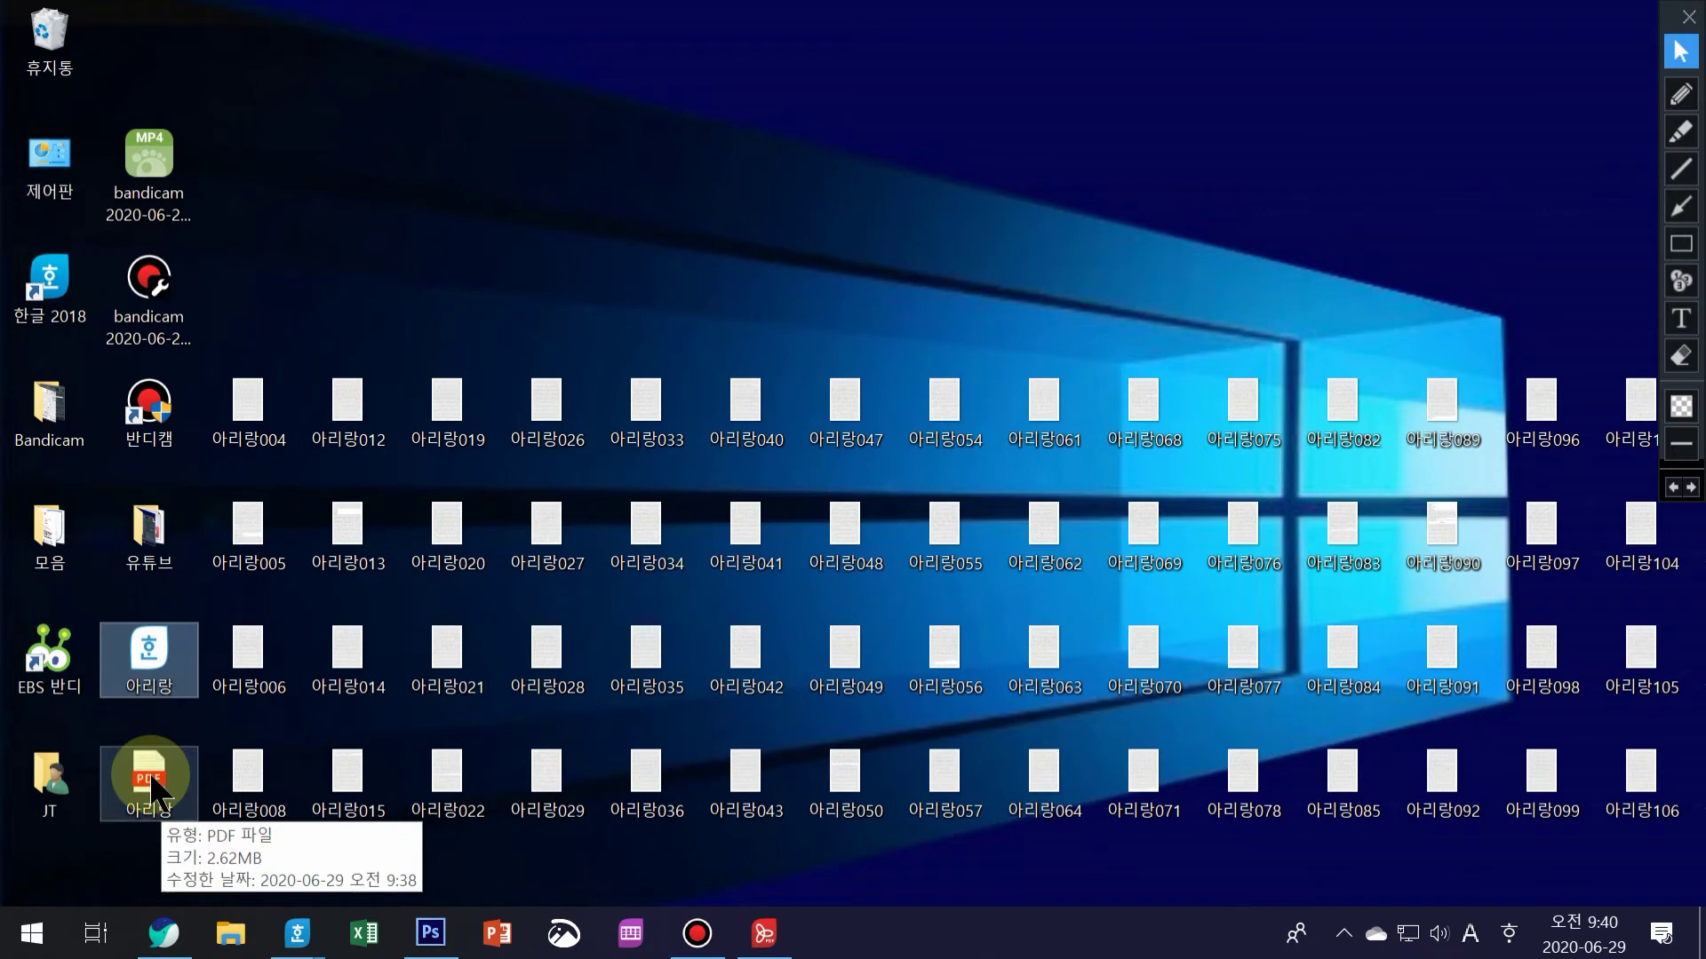
double_click(148, 771)
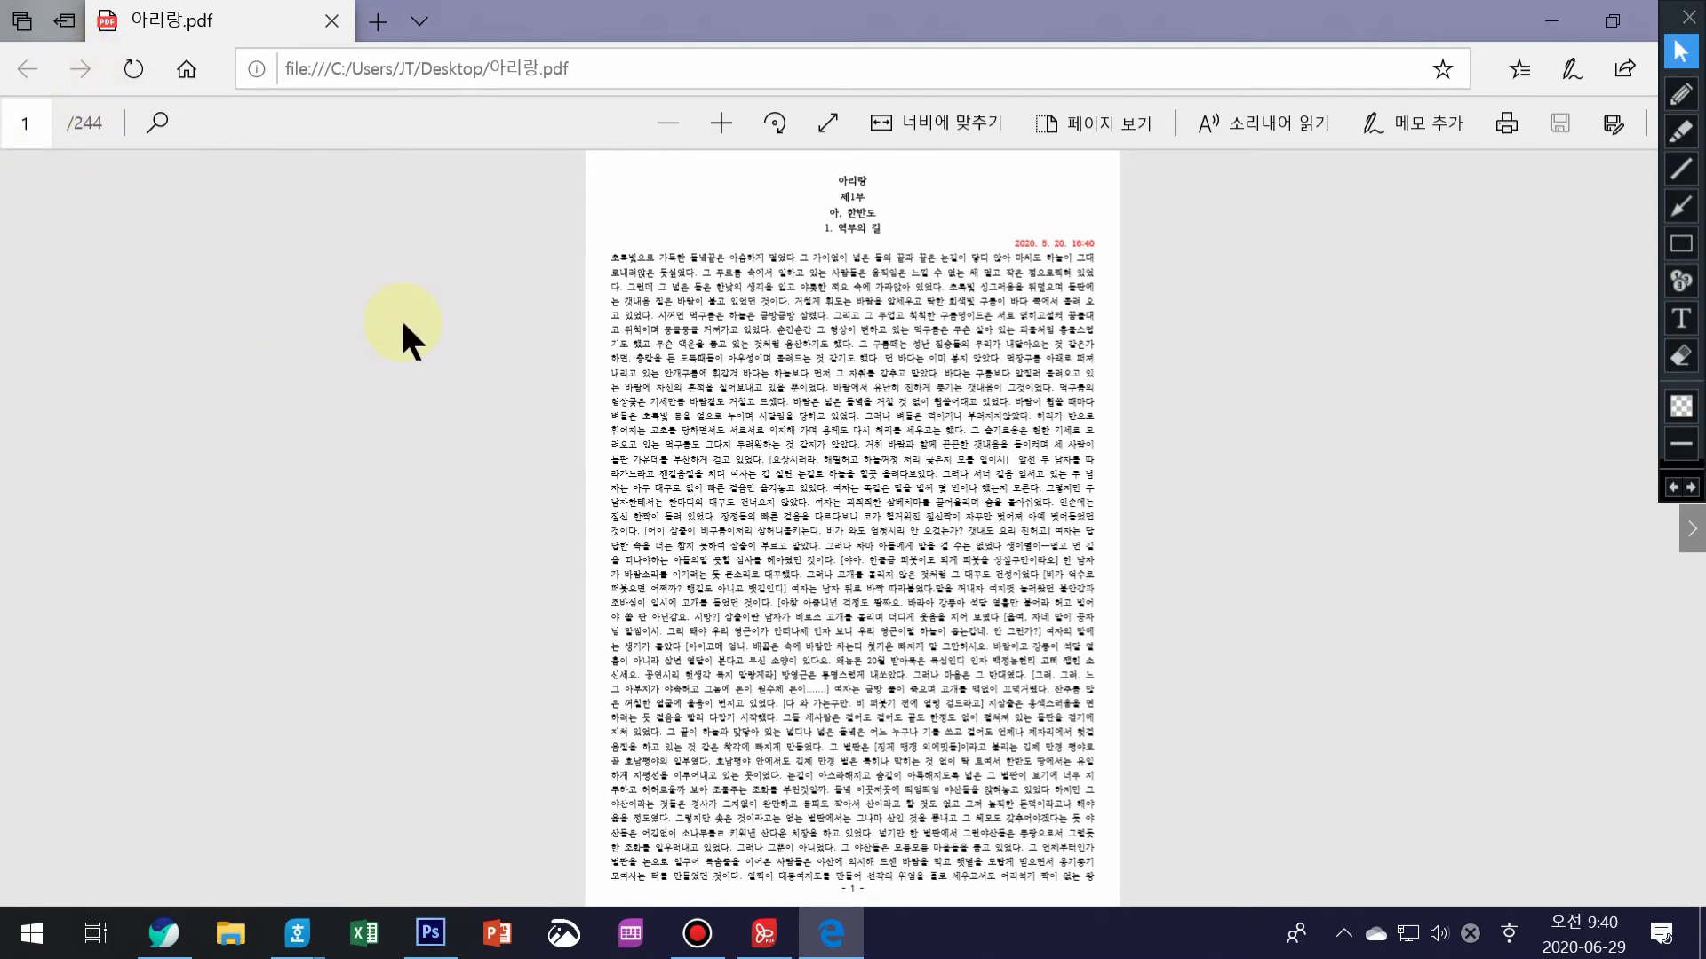
scroll(403, 322, "down", 1)
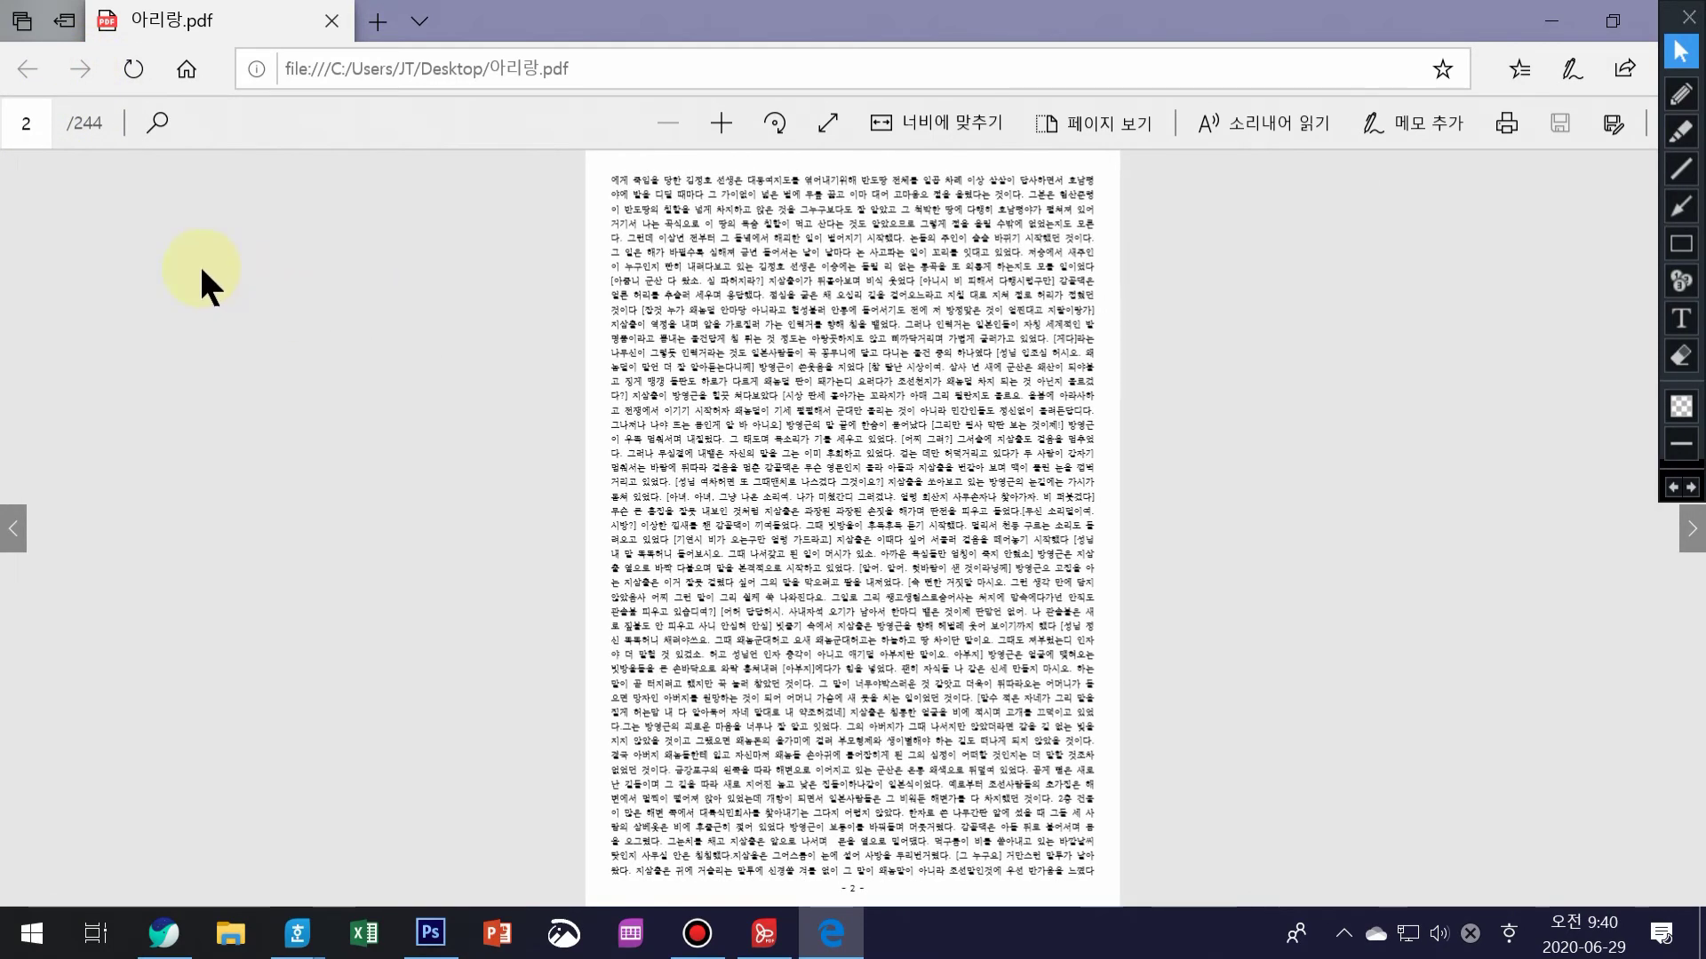
left_click(1691, 533)
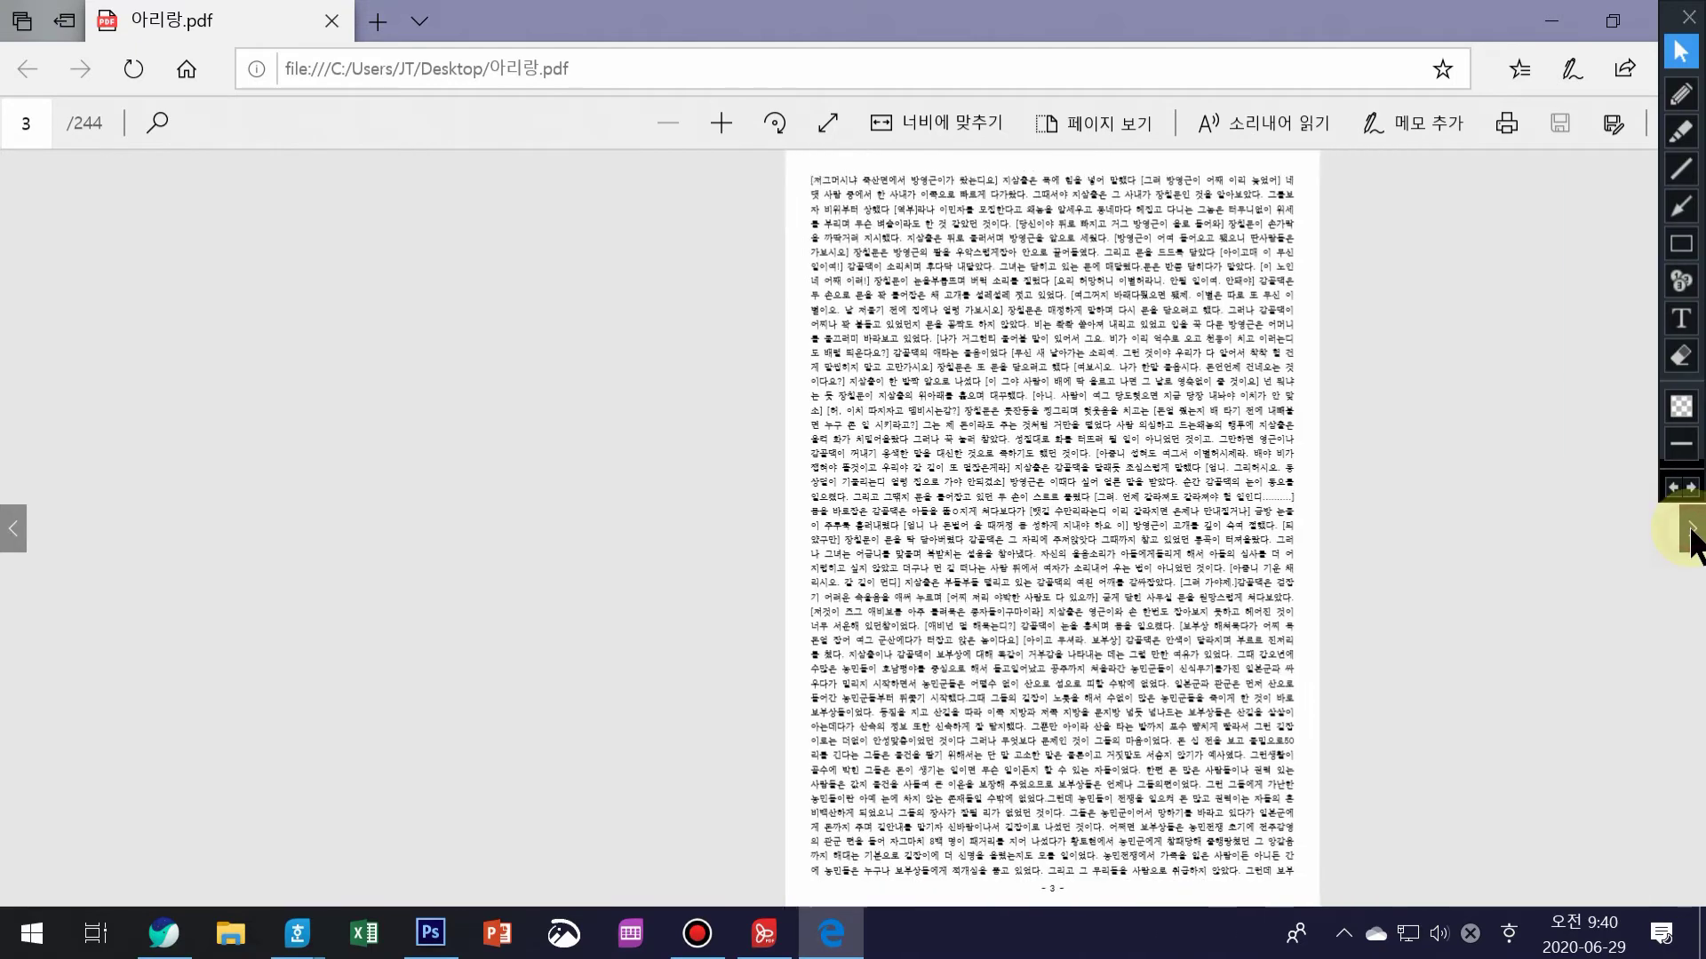
left_click(1691, 533)
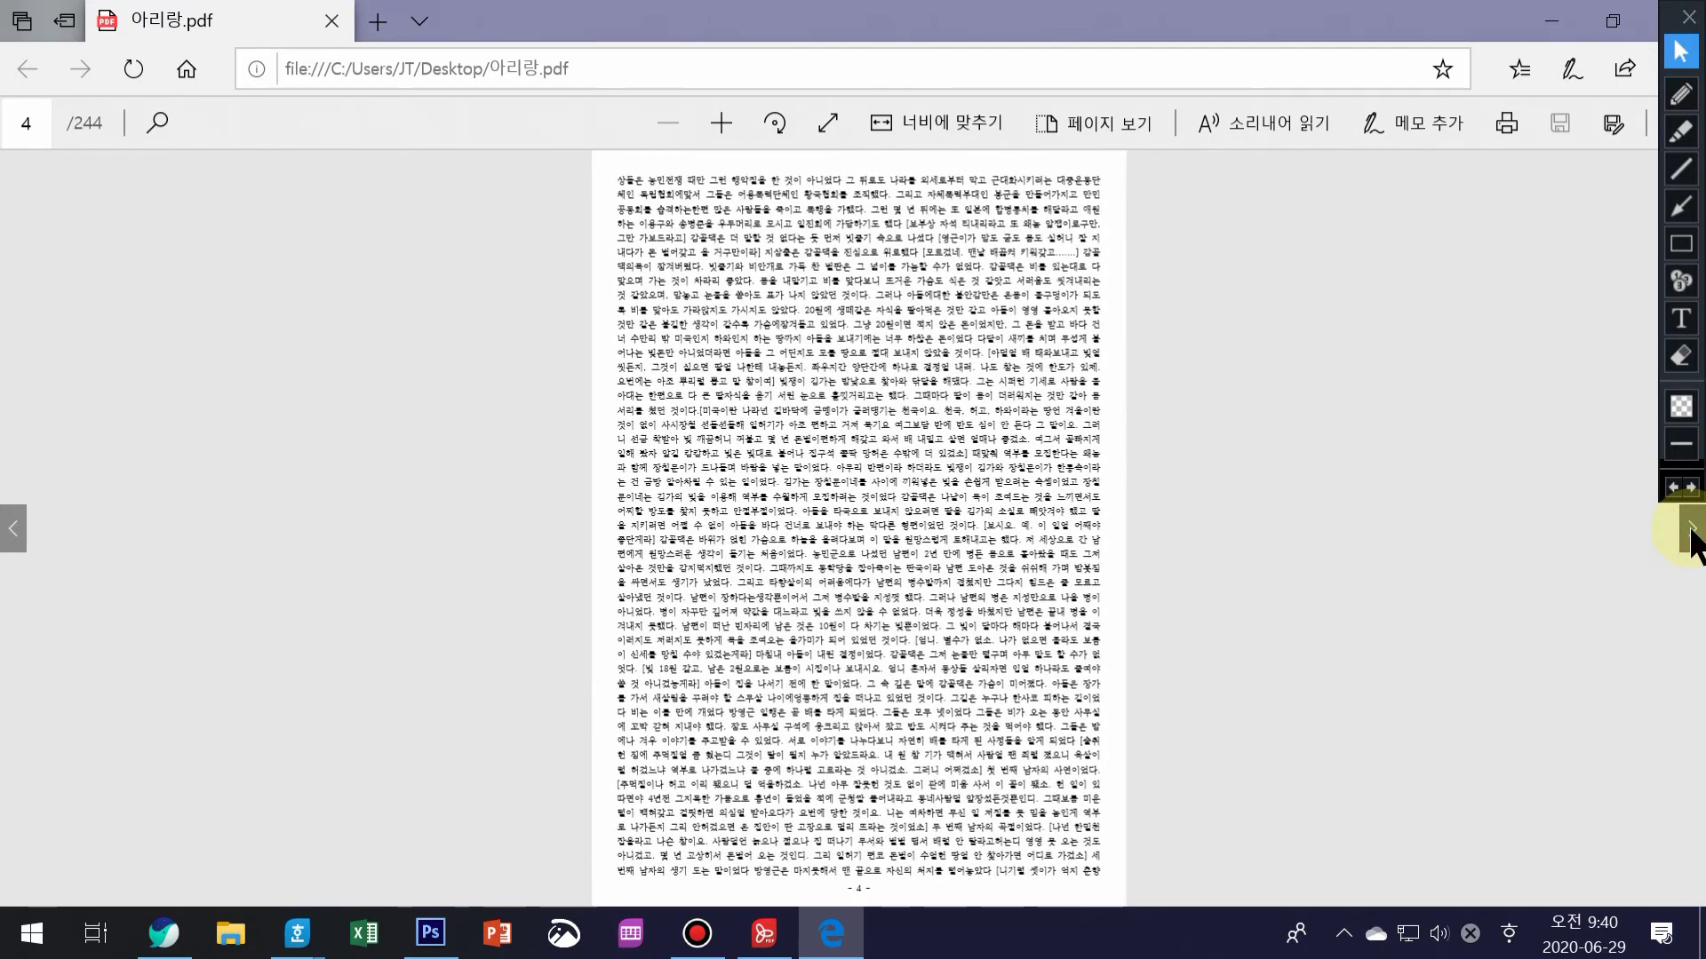
left_click(1692, 533)
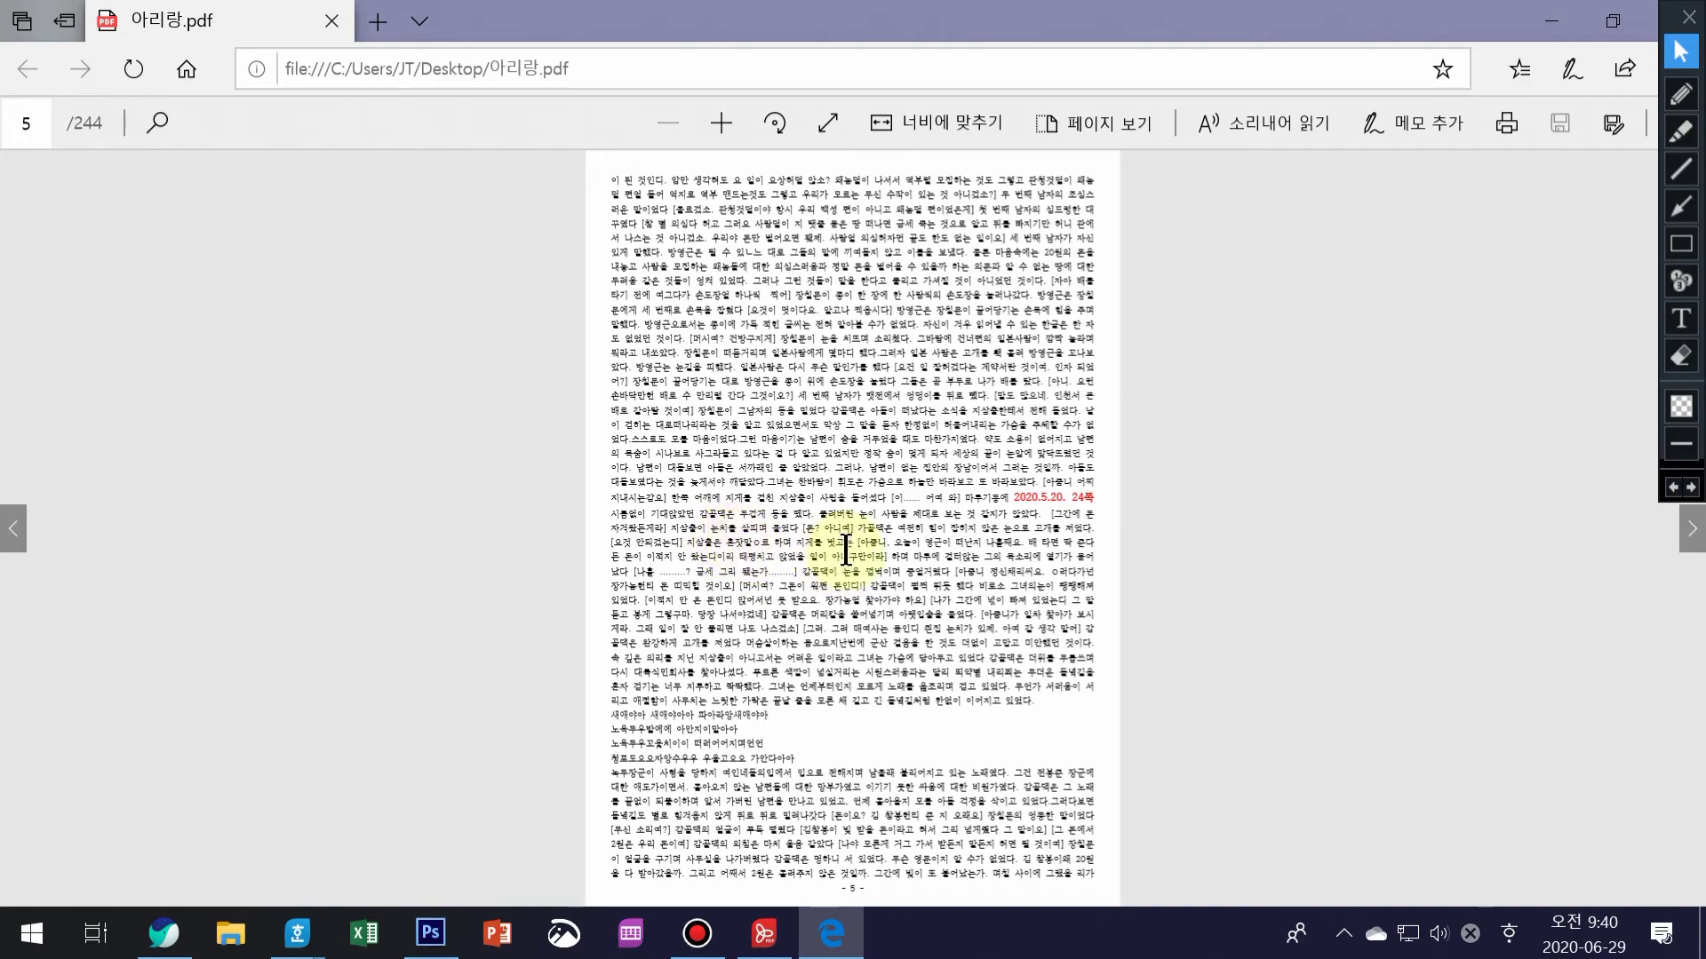
scroll(844, 551, "down", 2)
scroll(839, 558, "down", 6)
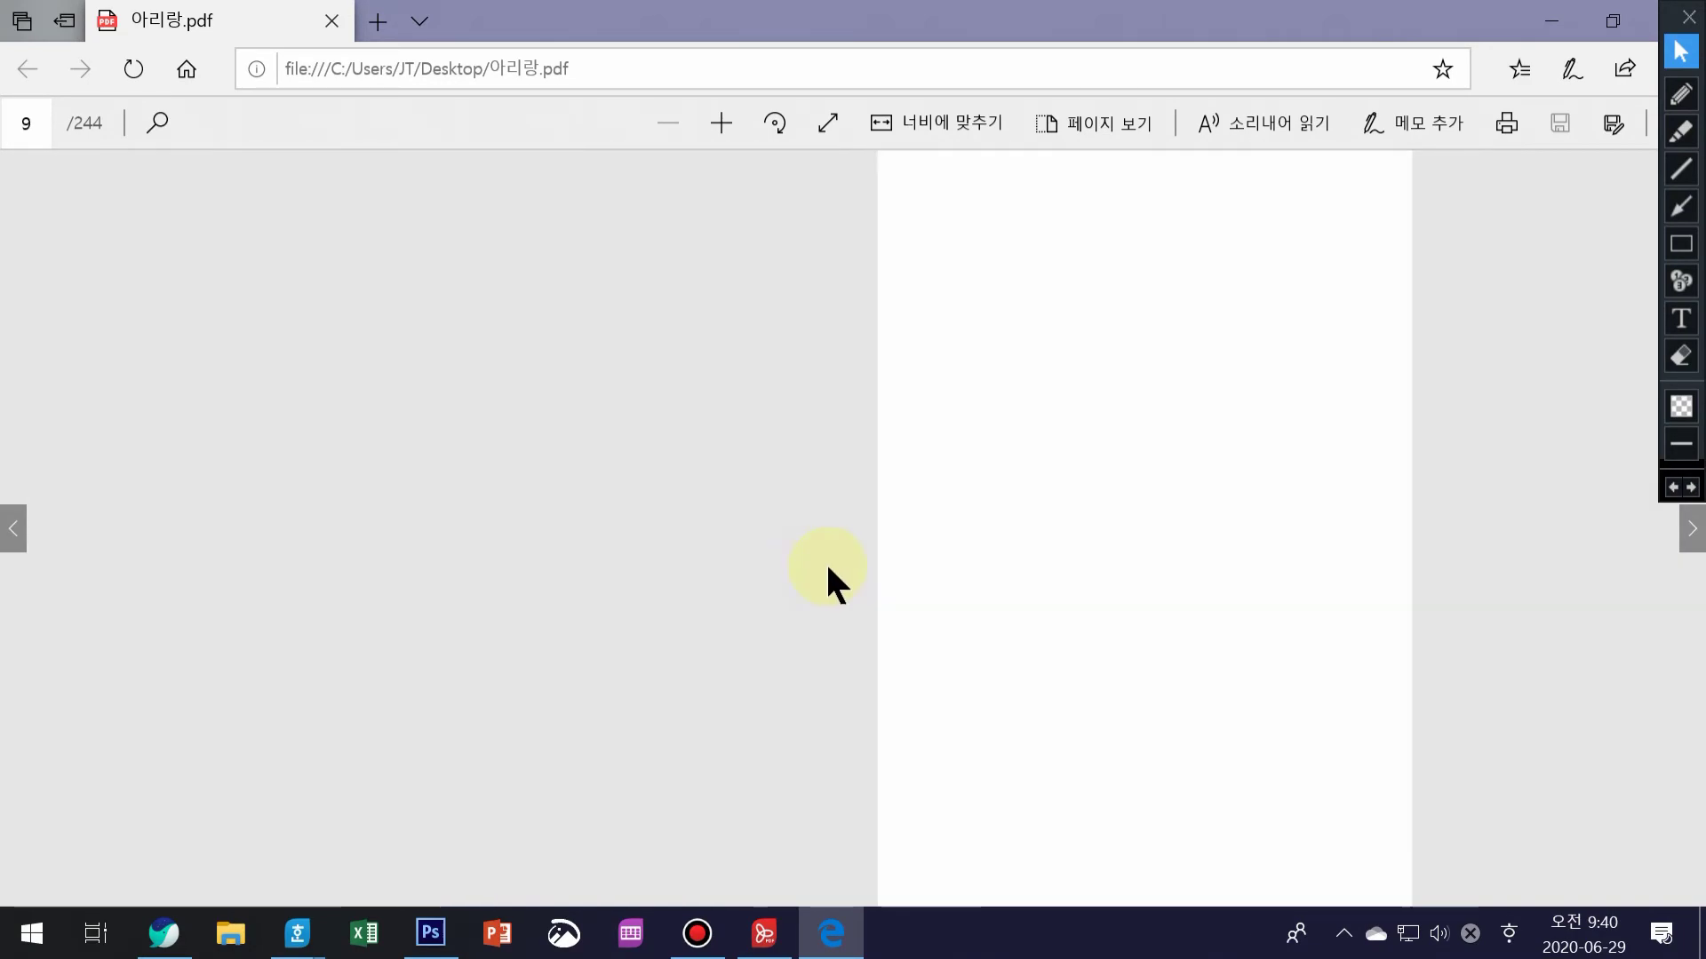
scroll(819, 562, "down", 4)
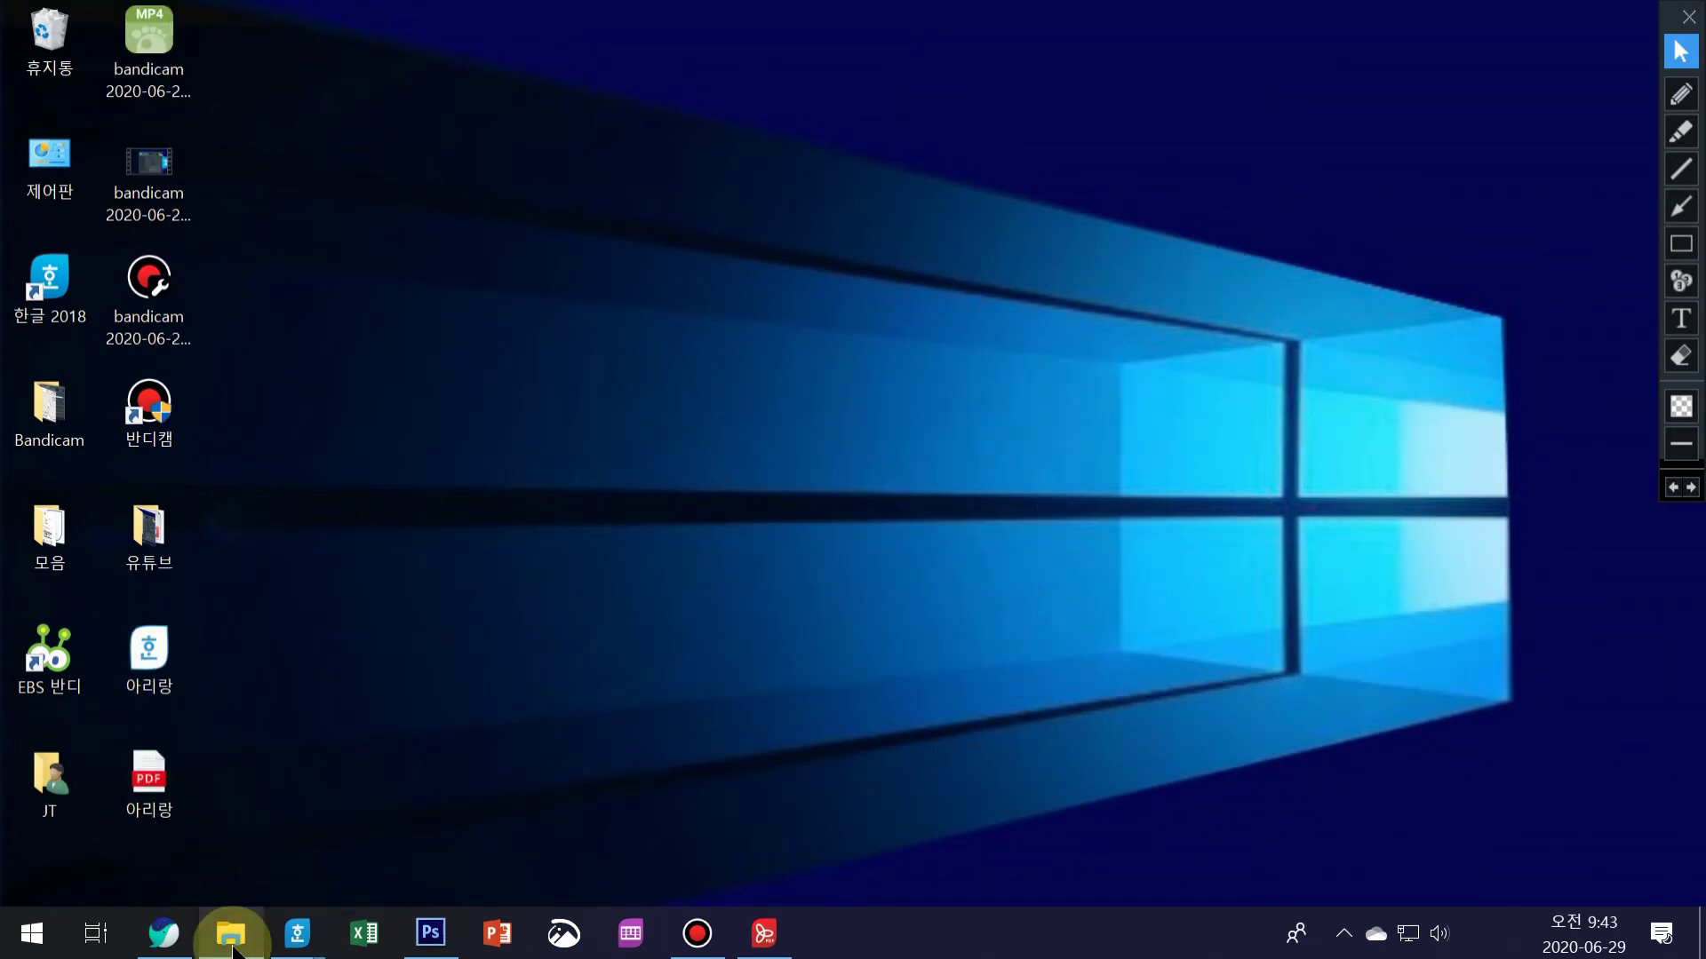
Delete the exported JPG images 아리랑107 through 아리랑244 from the desktop folder in File Explorer
left_click(233, 944)
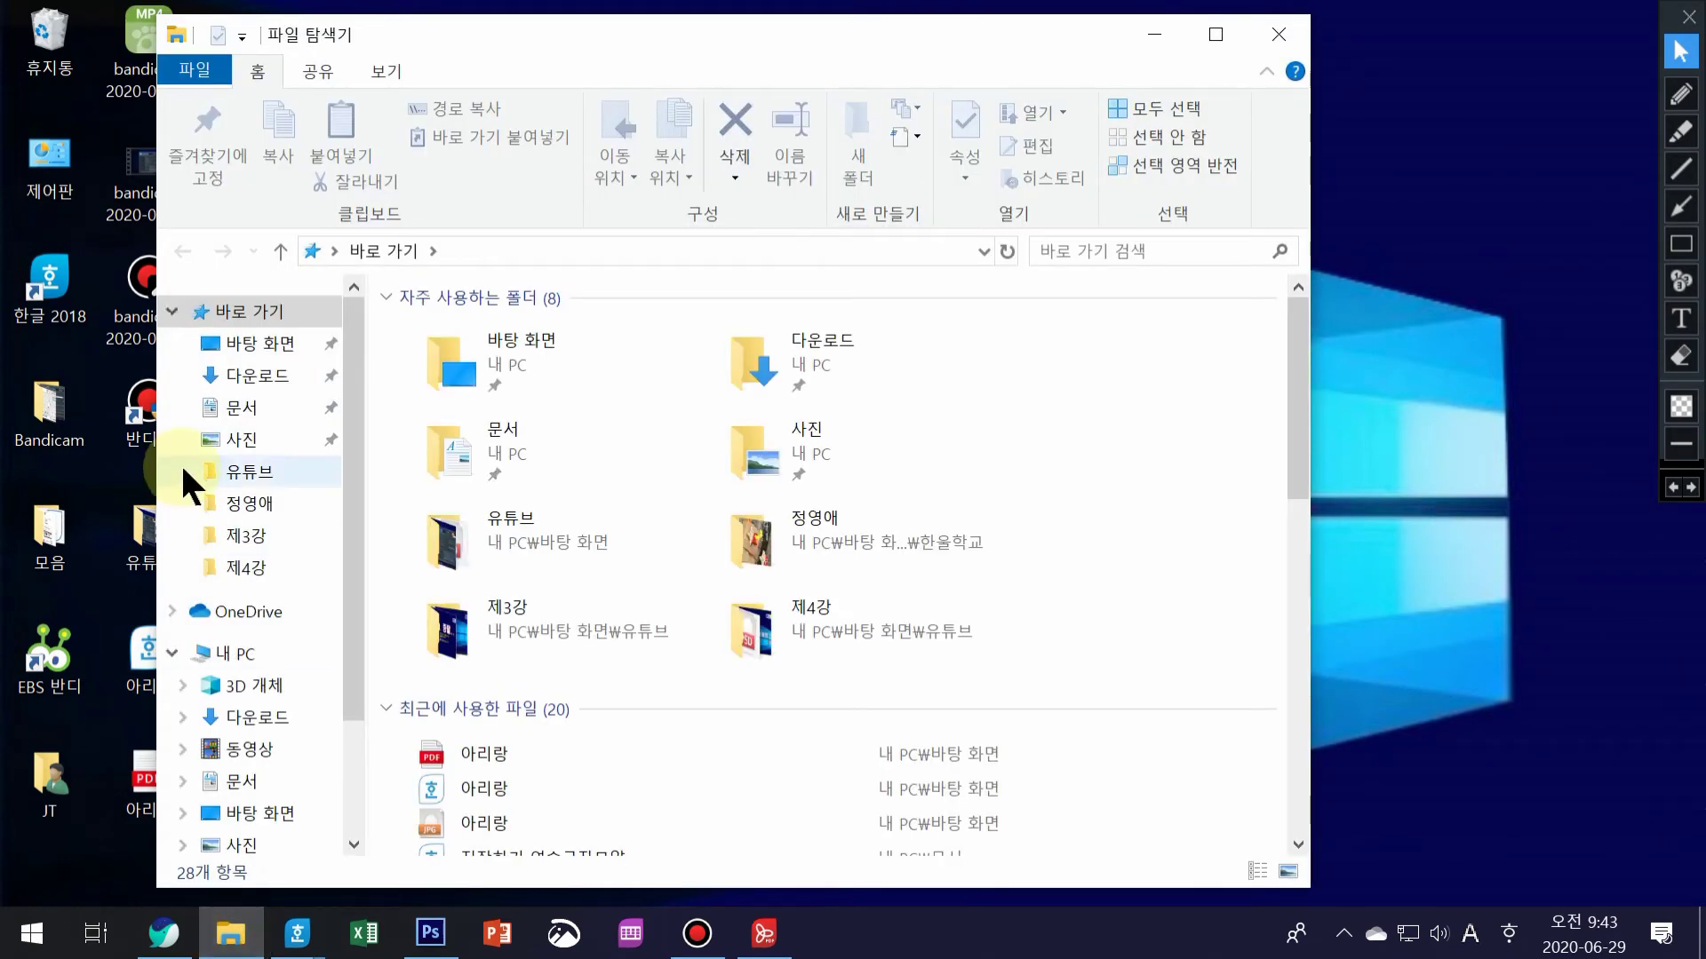
left_click(266, 348)
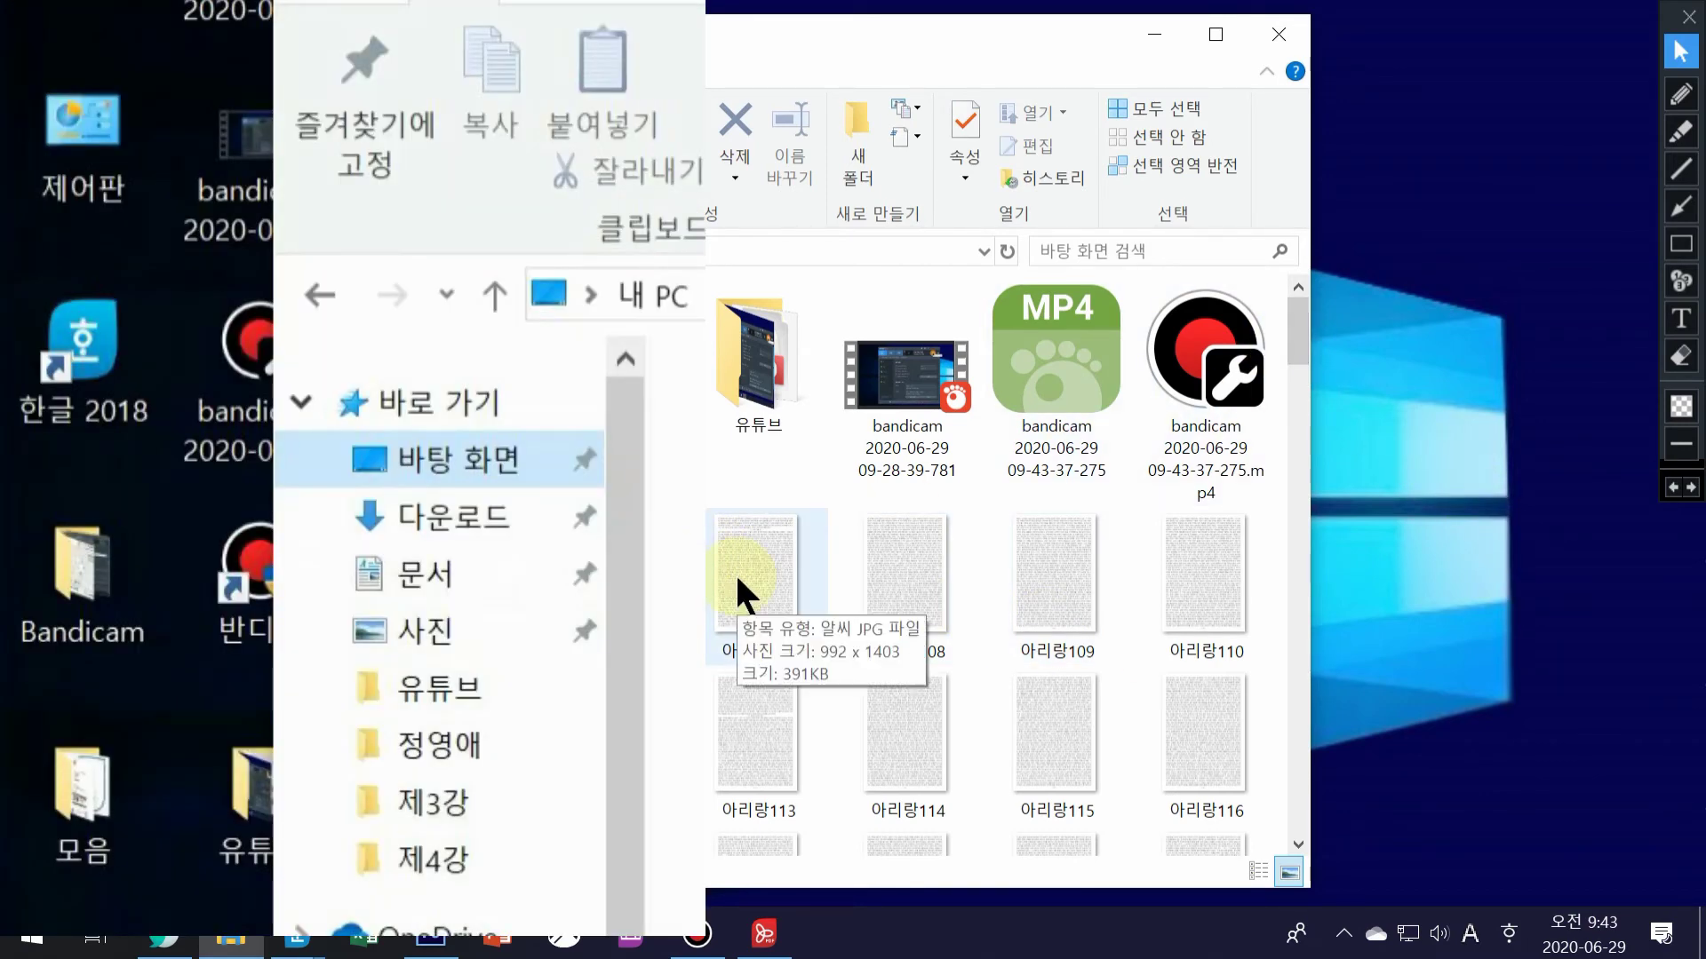
left_click(738, 580)
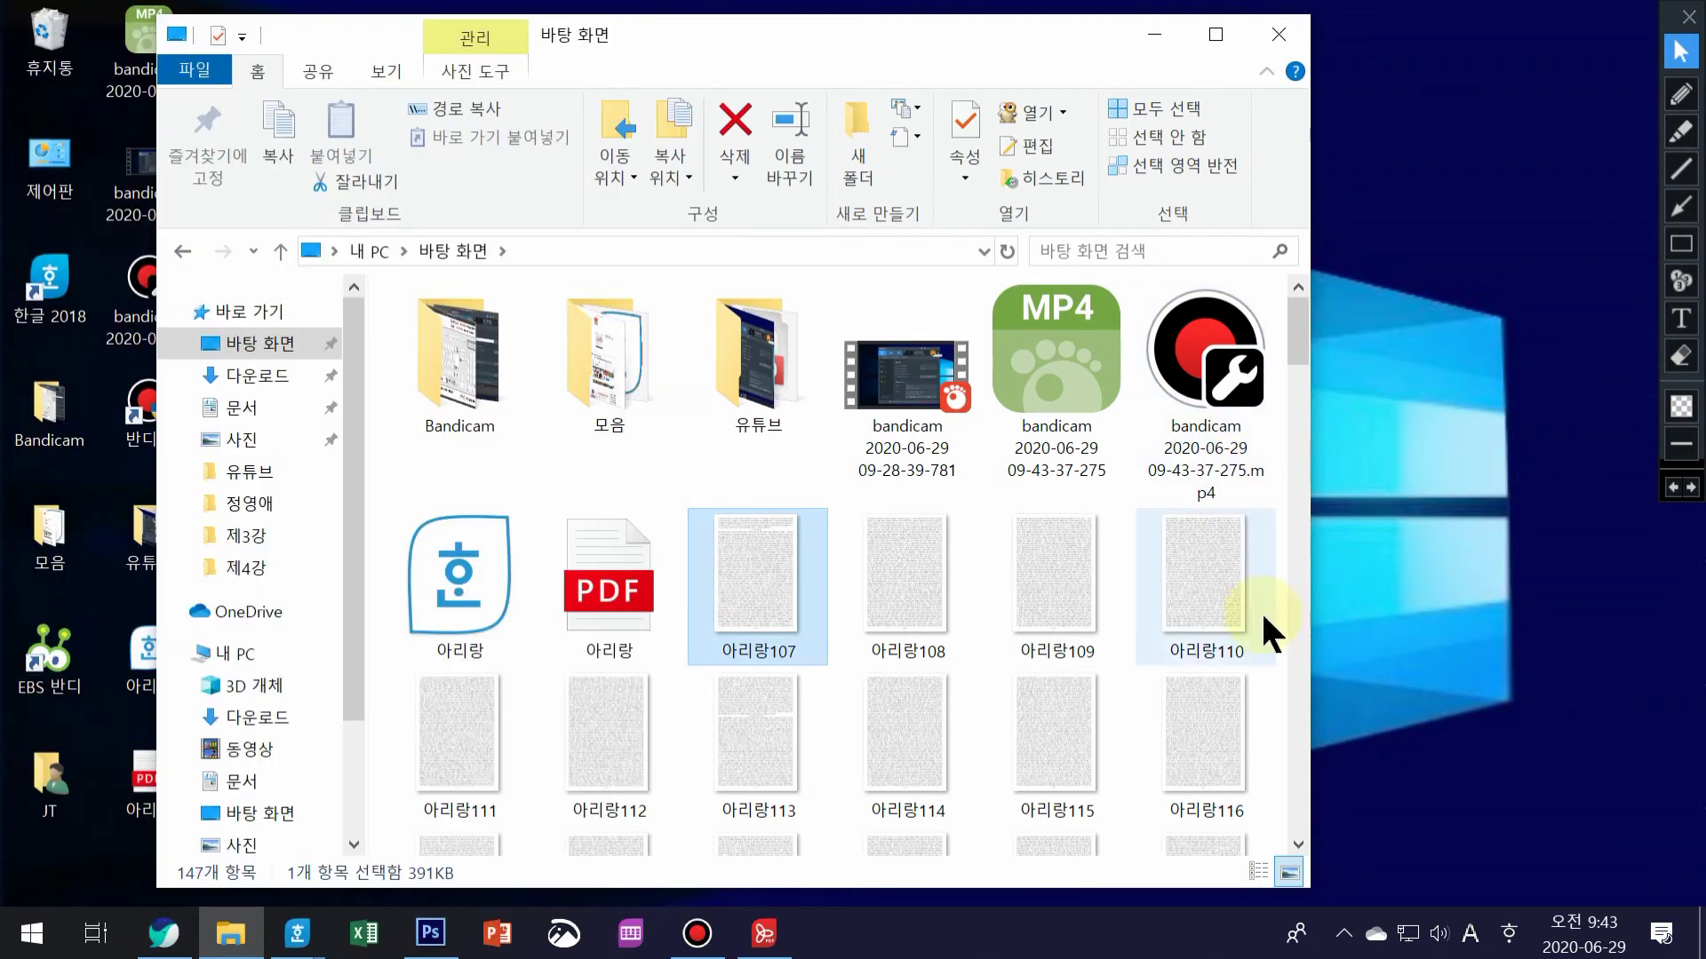
scroll(1120, 655, "down", 5)
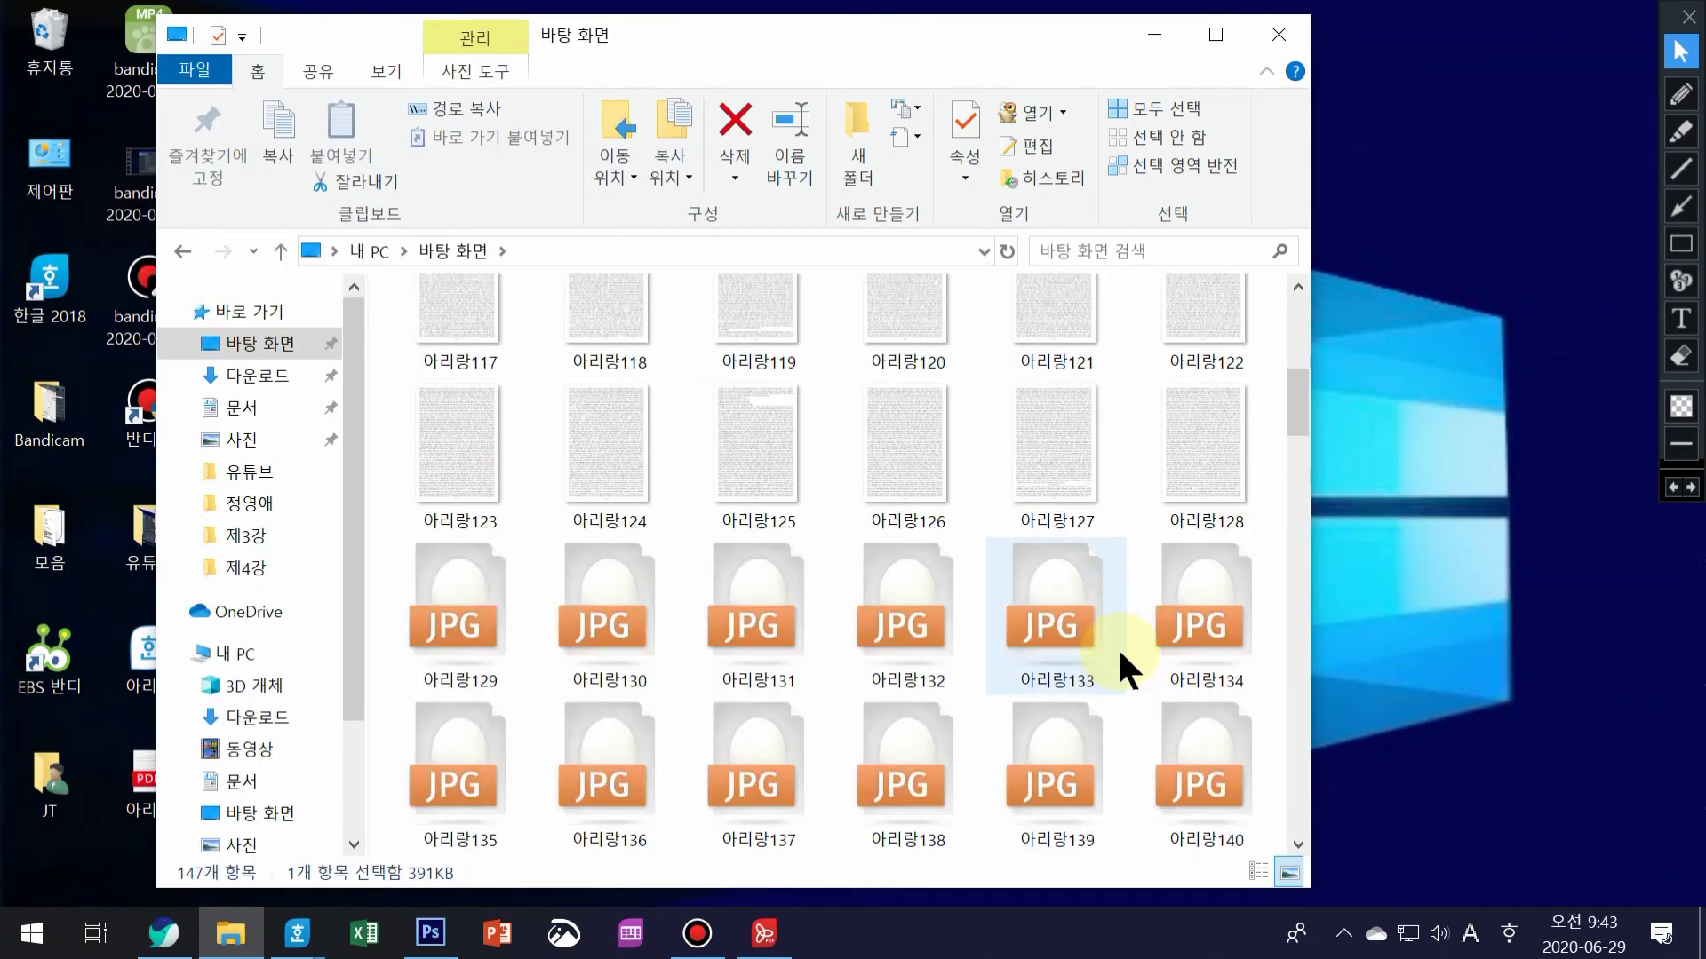
scroll(1121, 656, "down", 12)
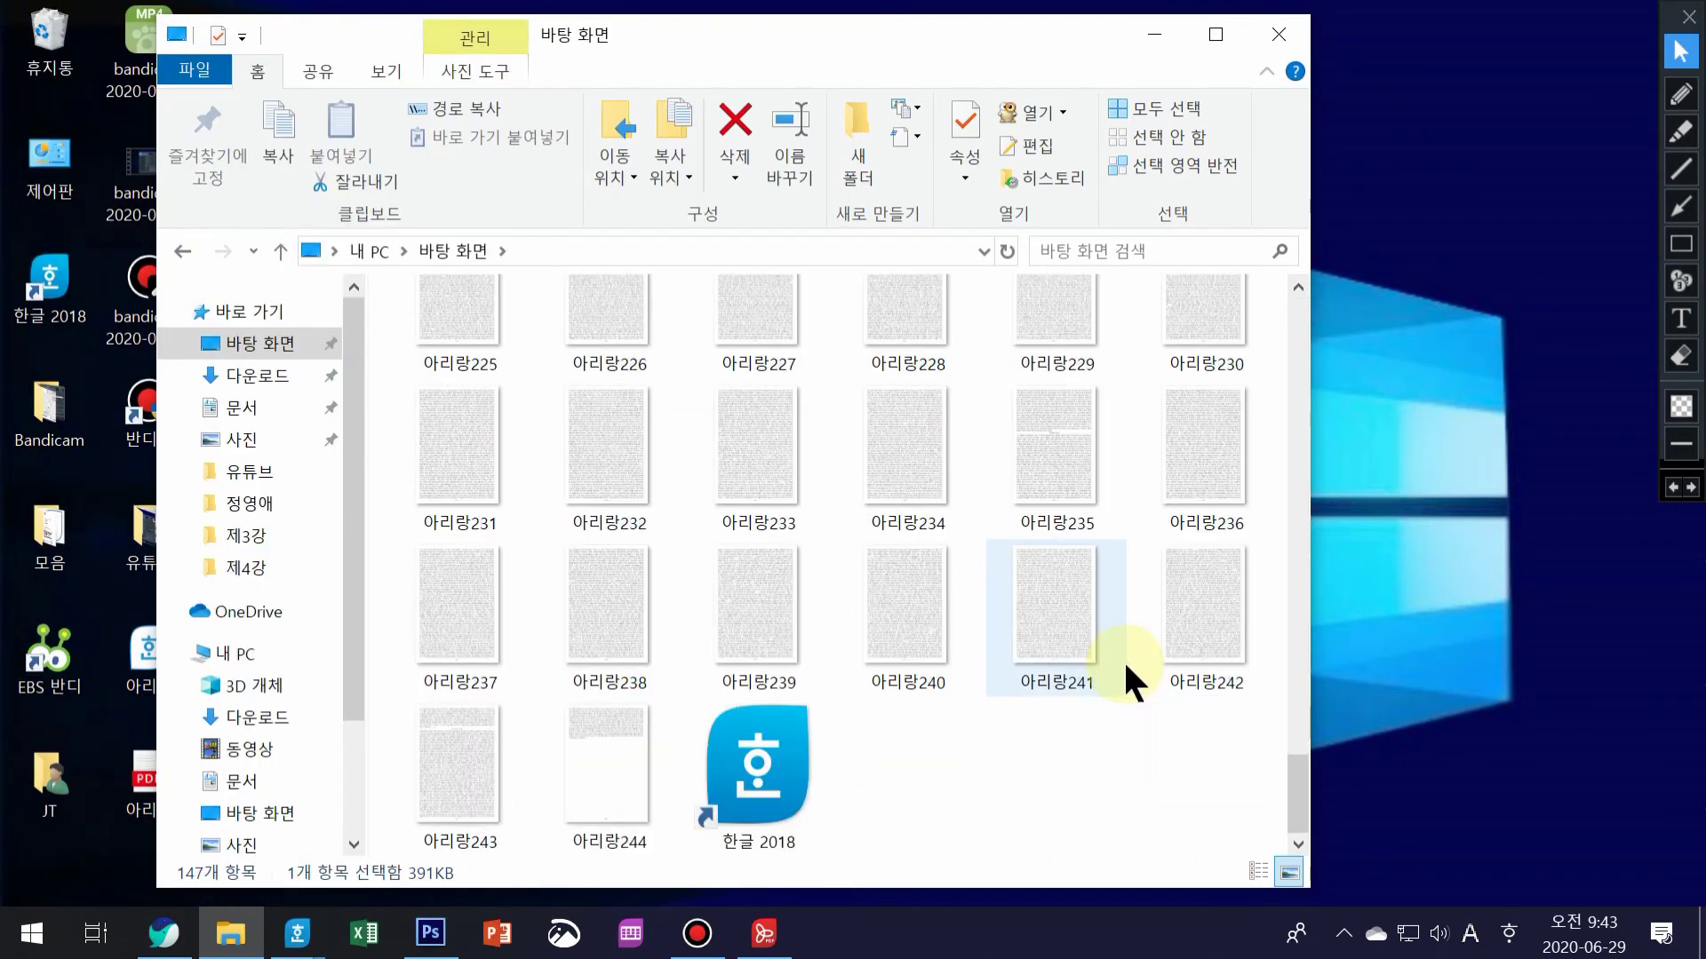
left_click(614, 791, "shift")
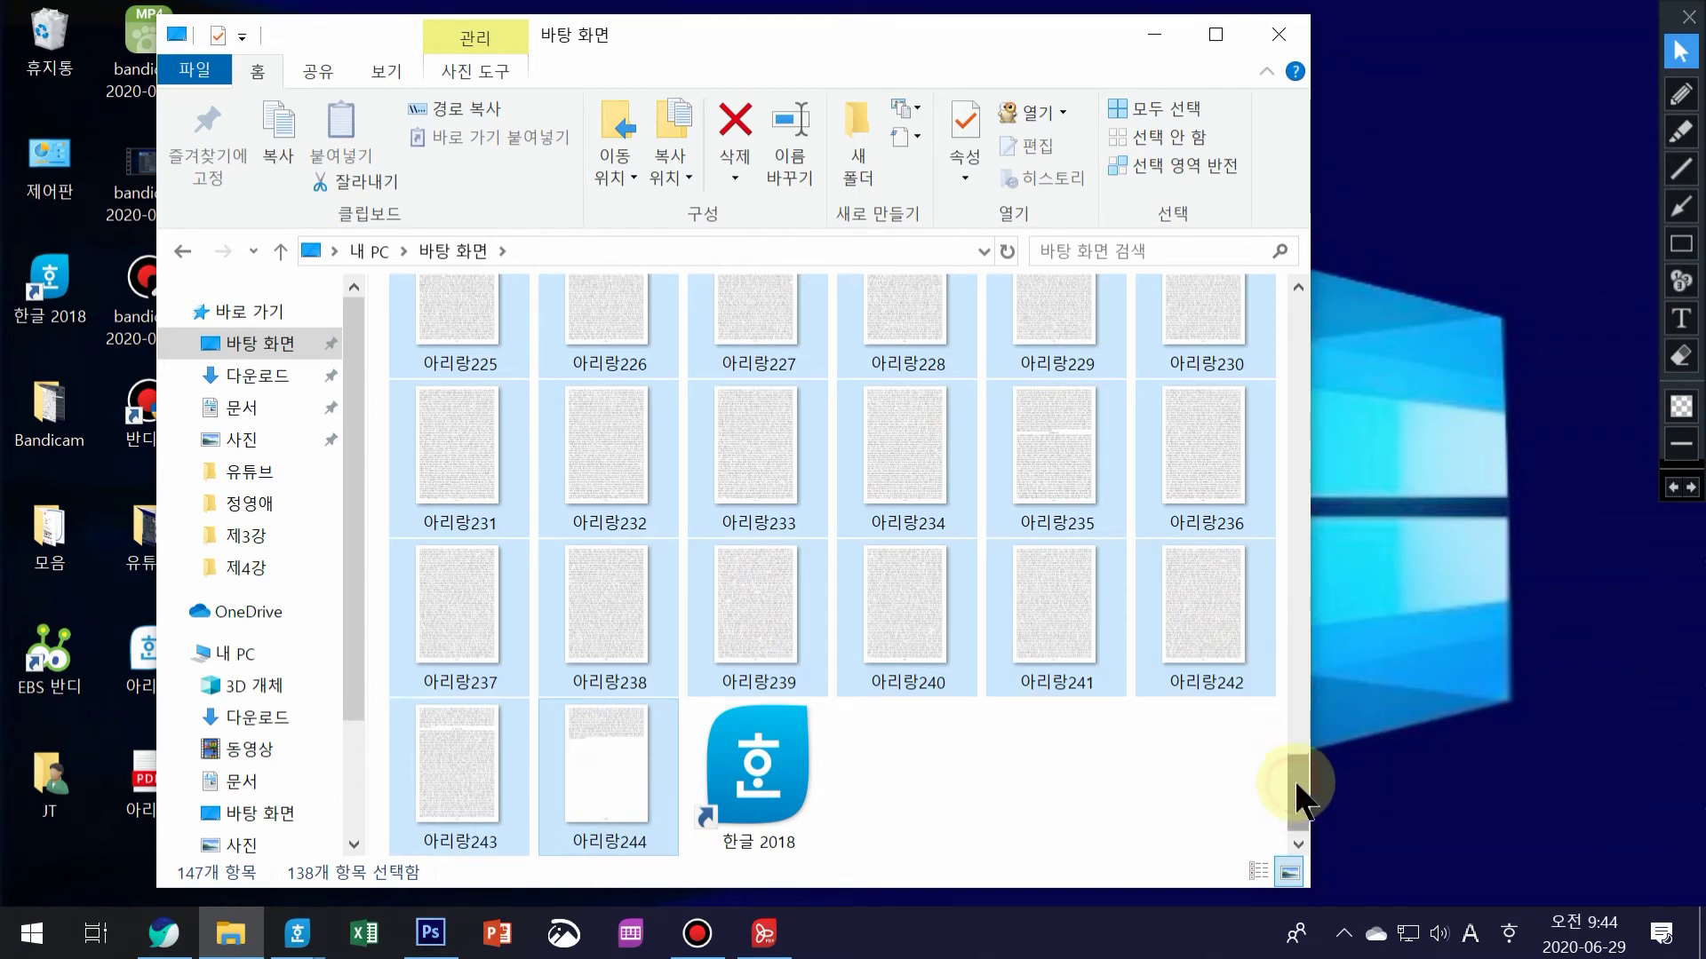
left_click_drag(1293, 781, 1293, 776)
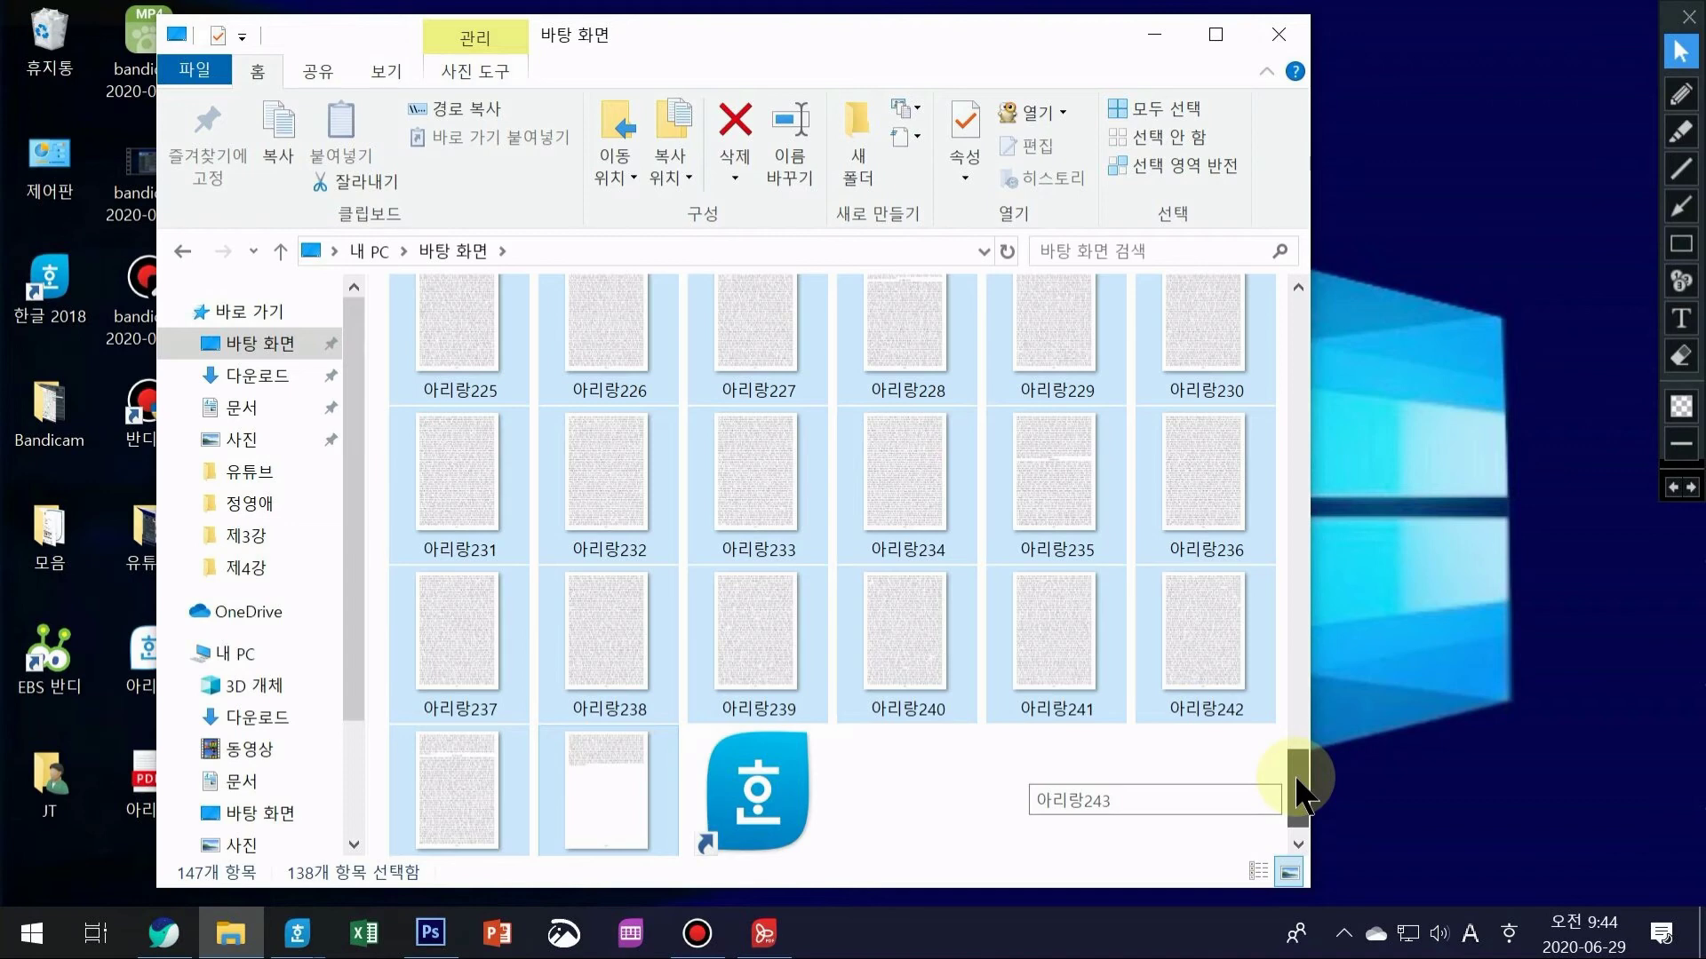
left_click_drag(1293, 776, 1299, 352)
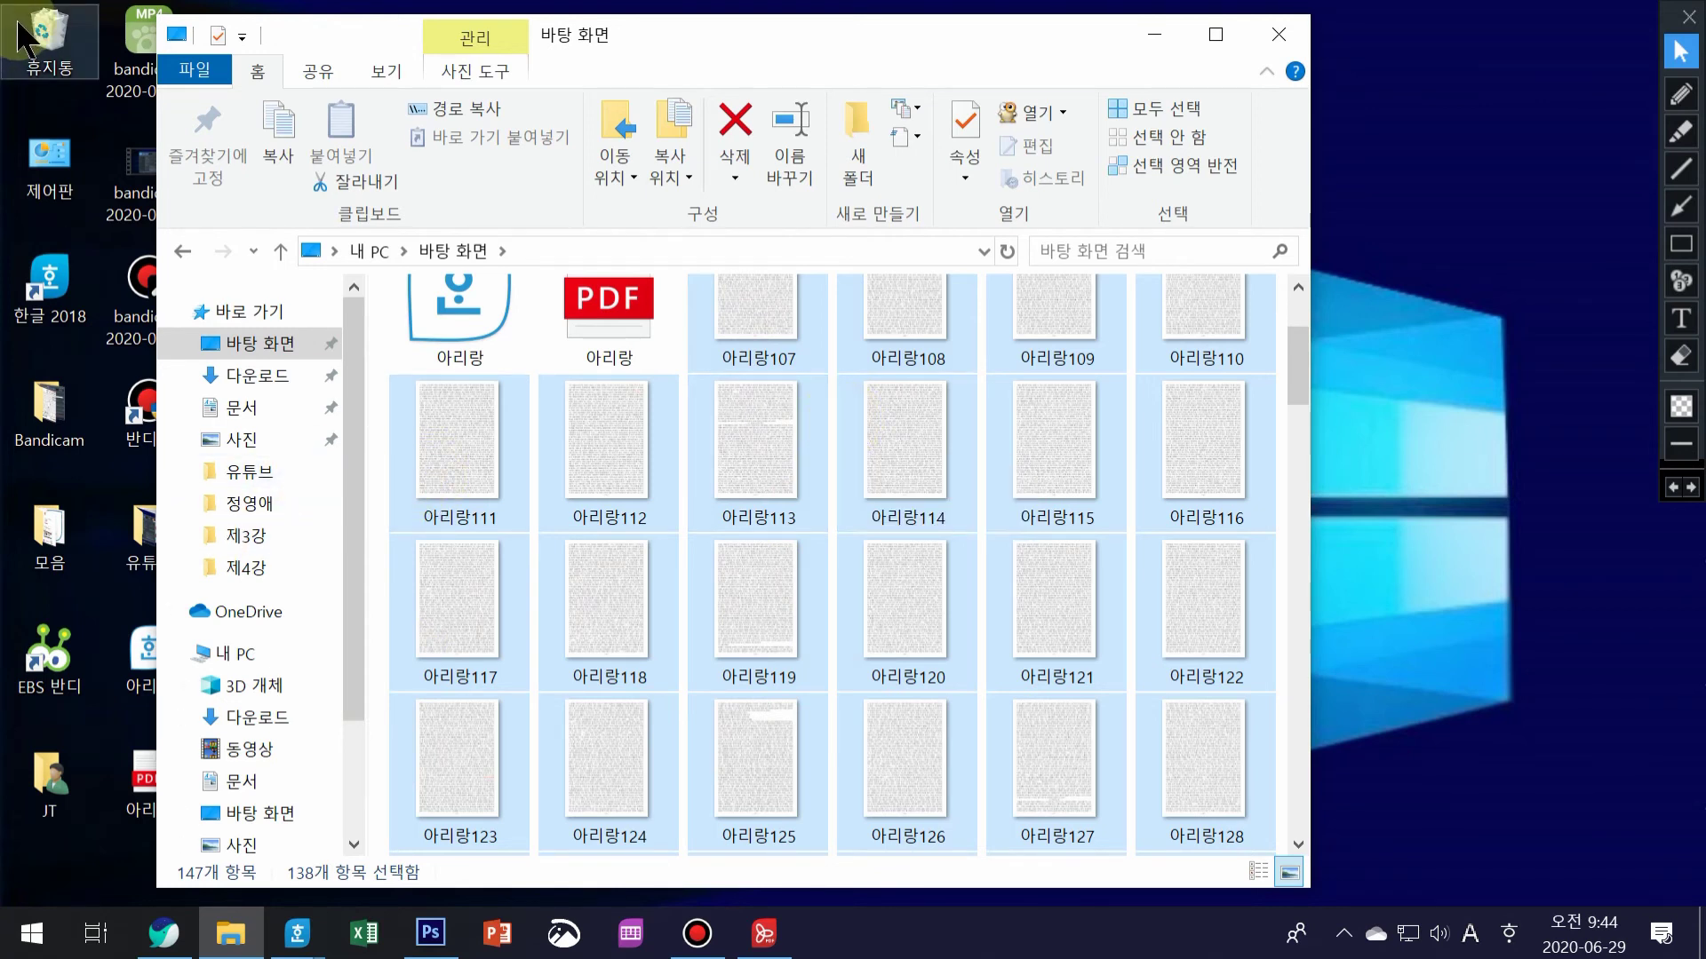
right_click(966, 435)
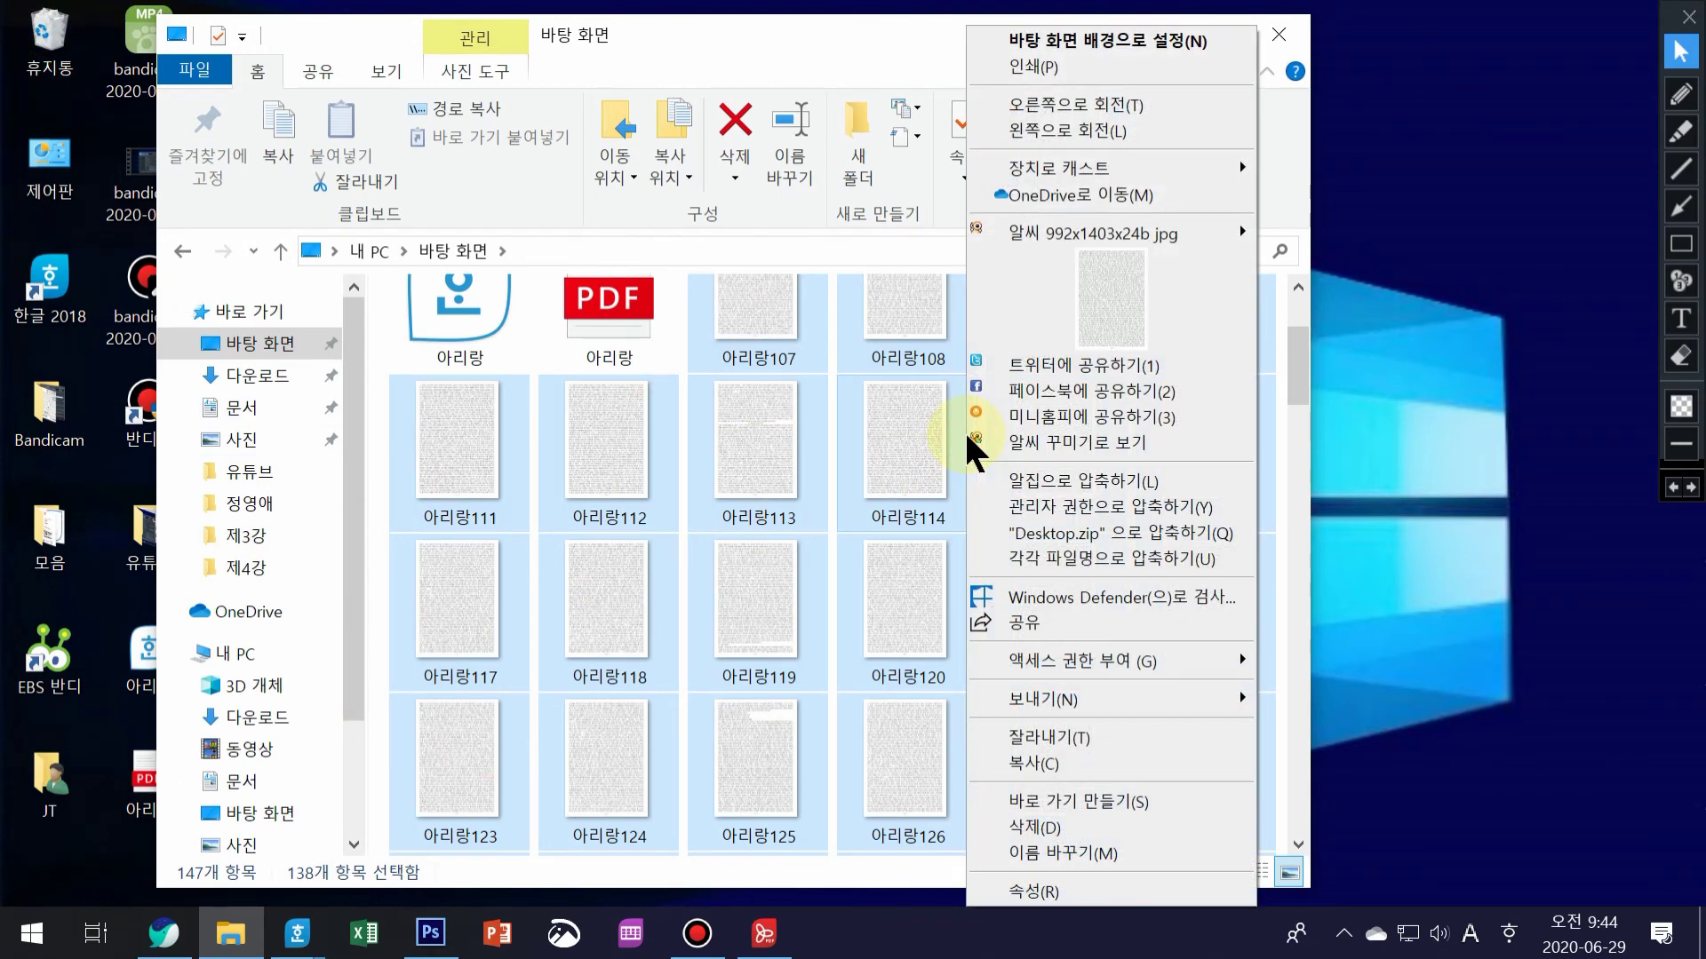
left_click(1058, 820)
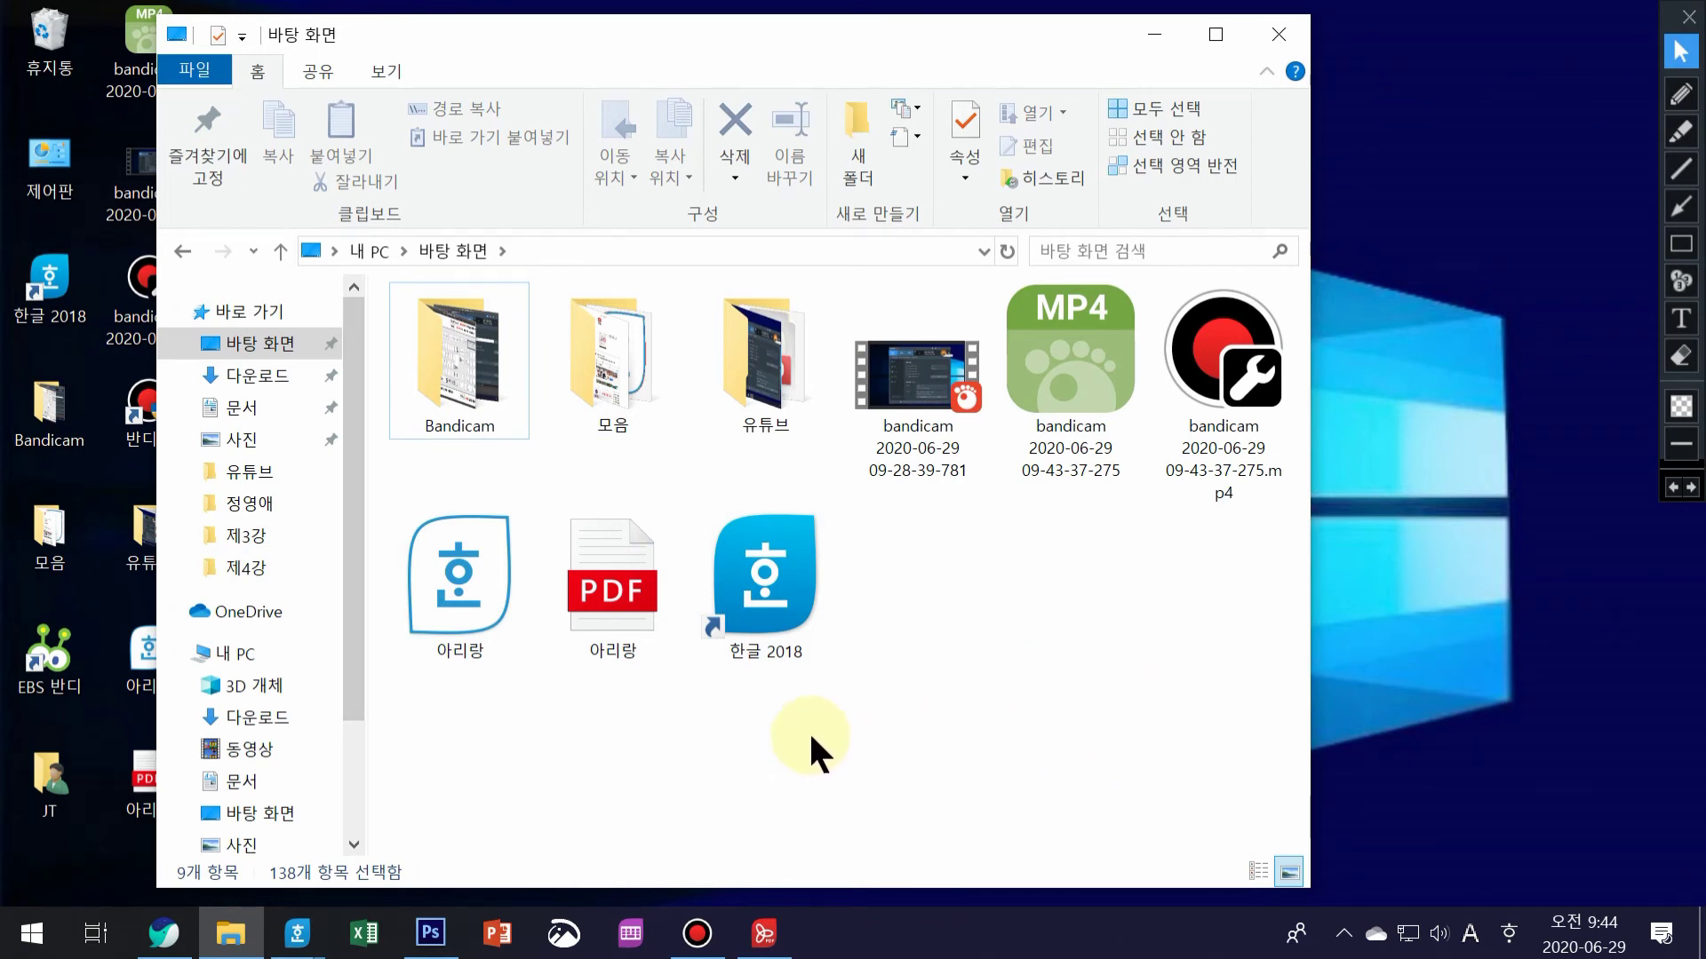
Open the properties of the 아리랑 PDF file and examine its general, security, details and previous-version information
right_click(606, 605)
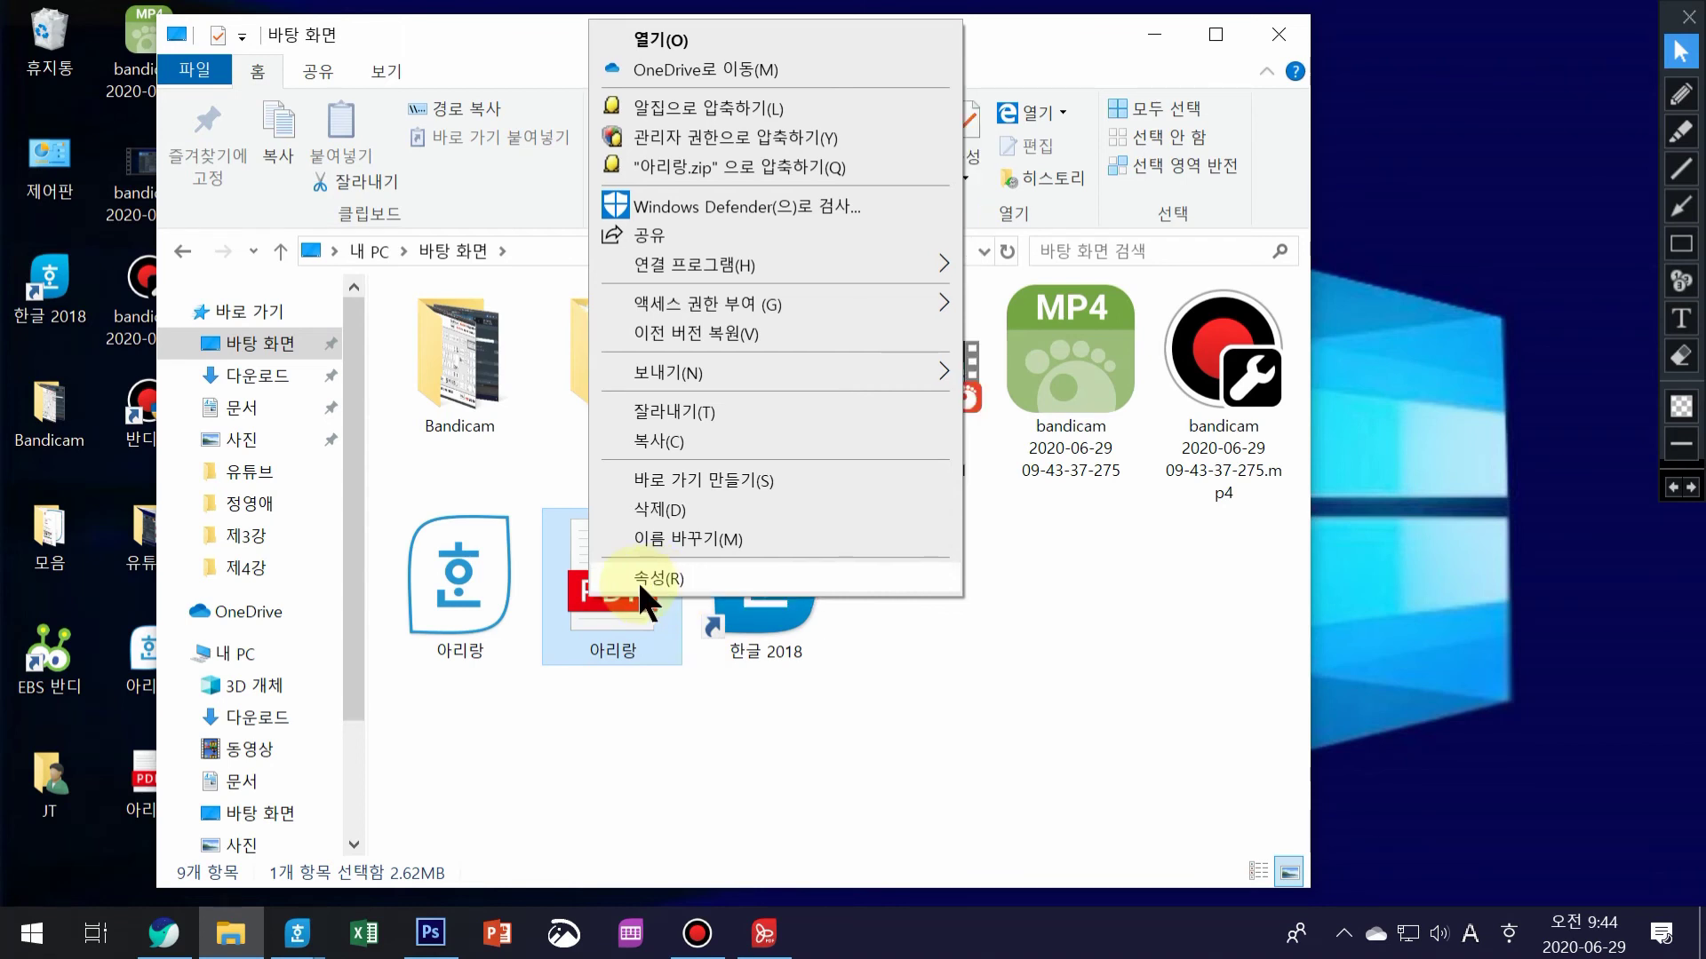
left_click(637, 579)
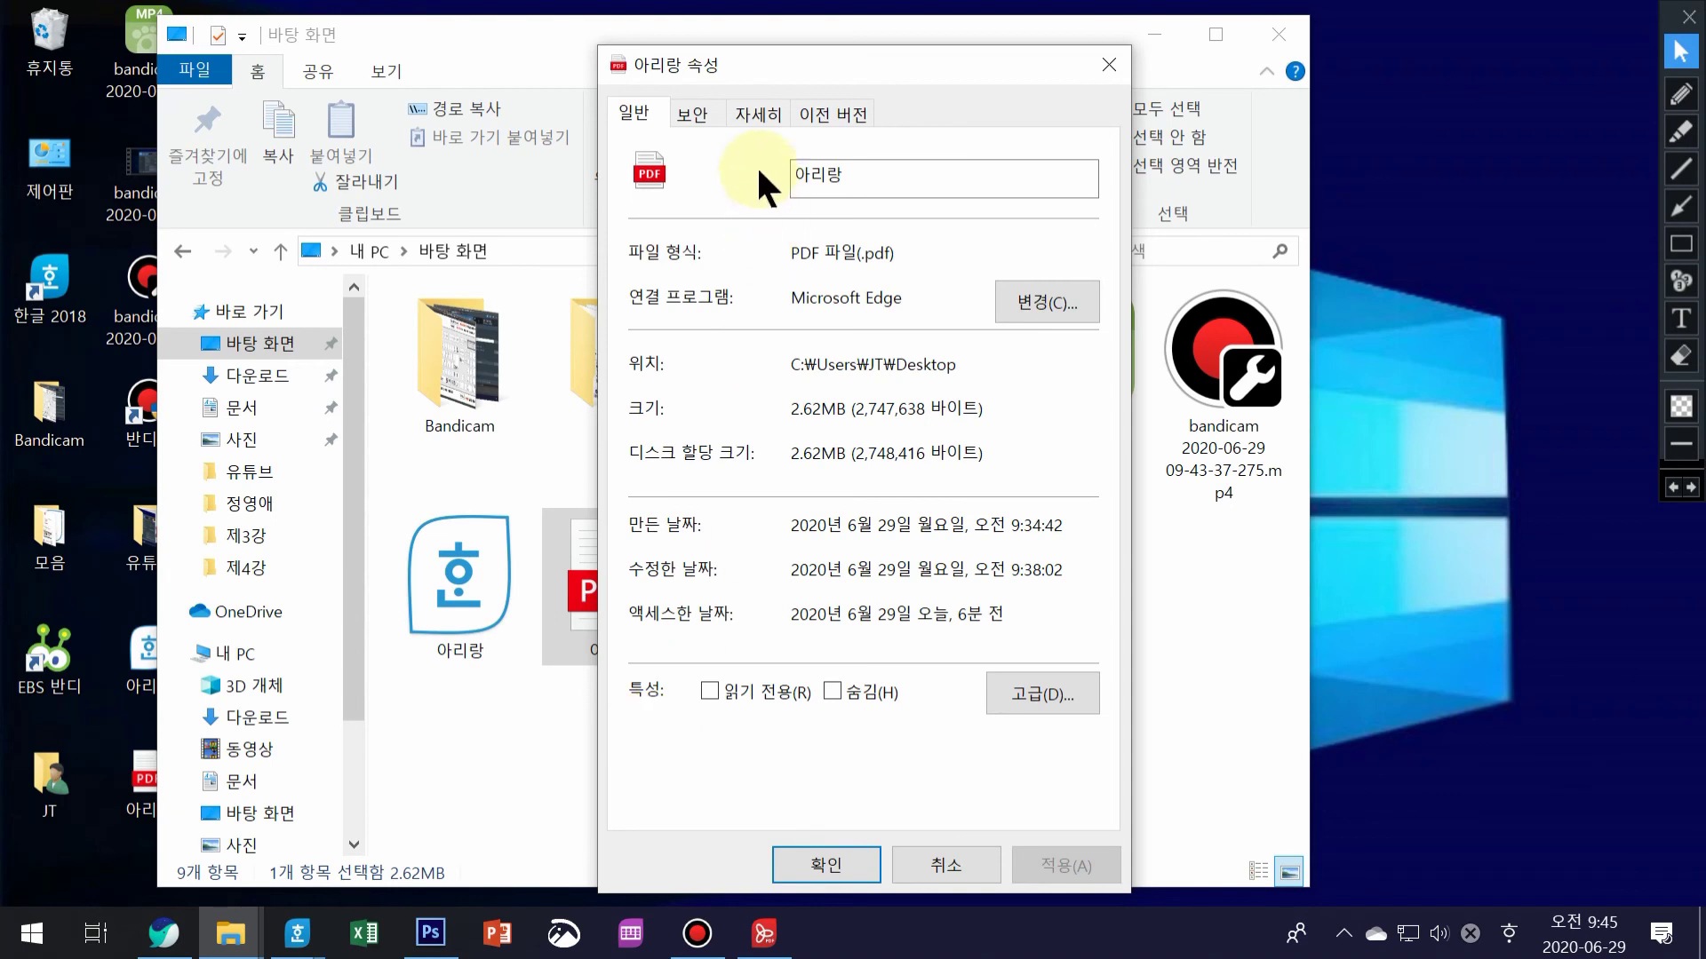
left_click(682, 111)
left_click(759, 114)
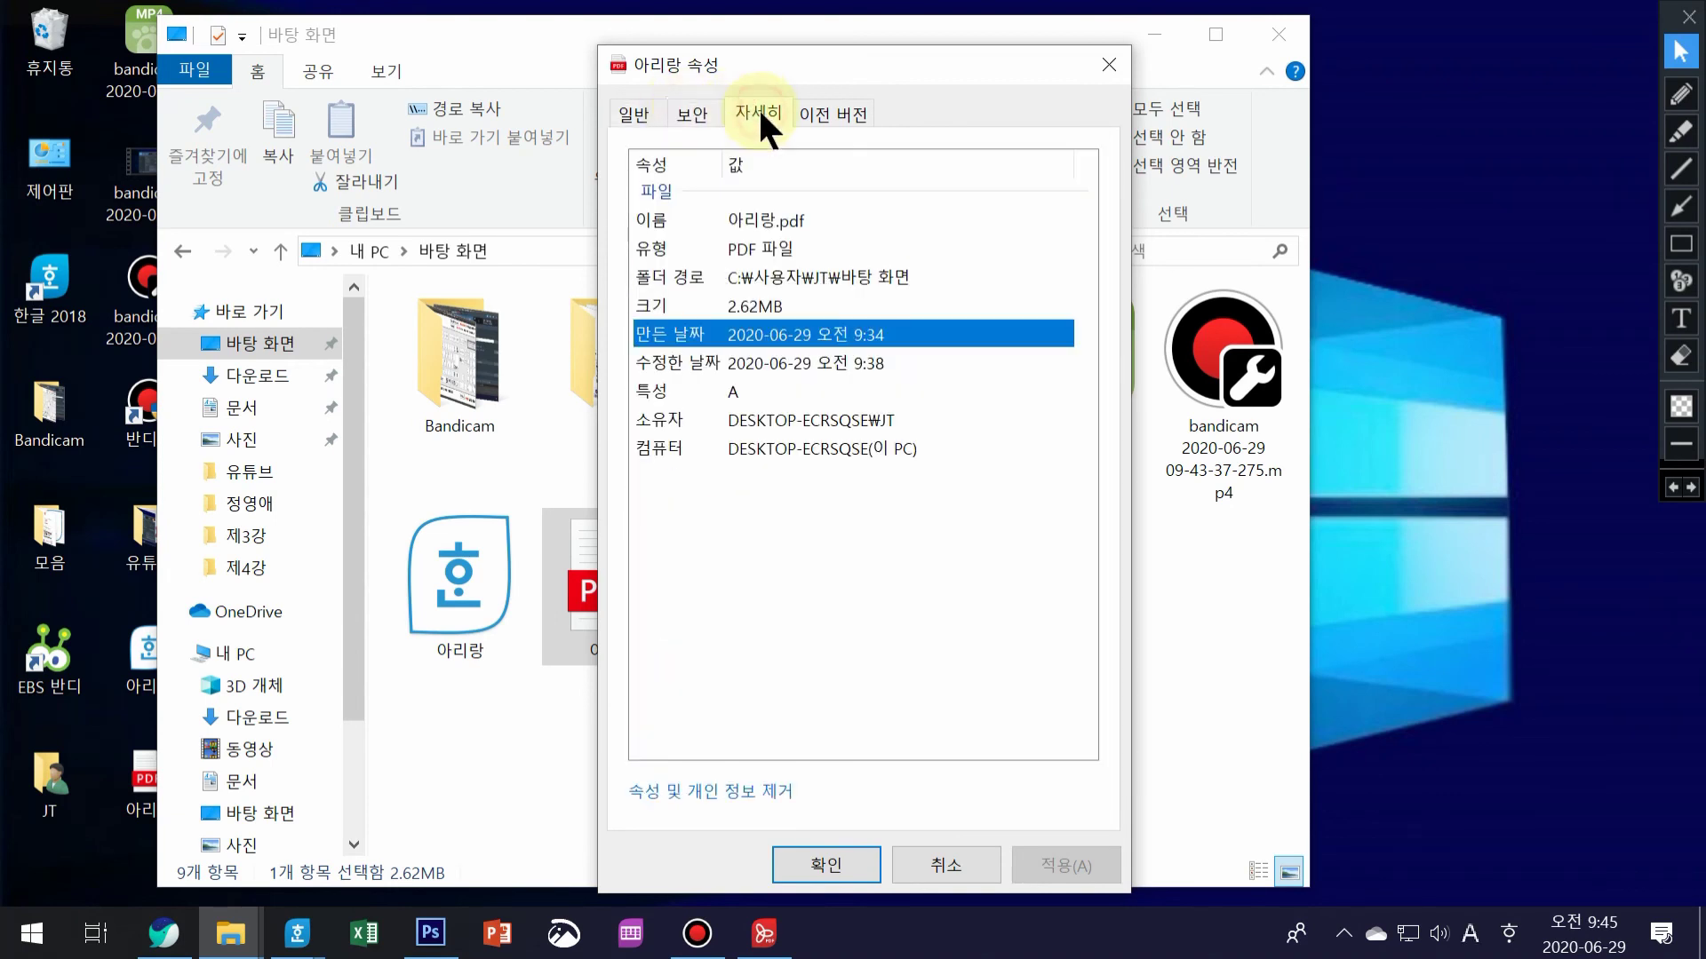
left_click(812, 114)
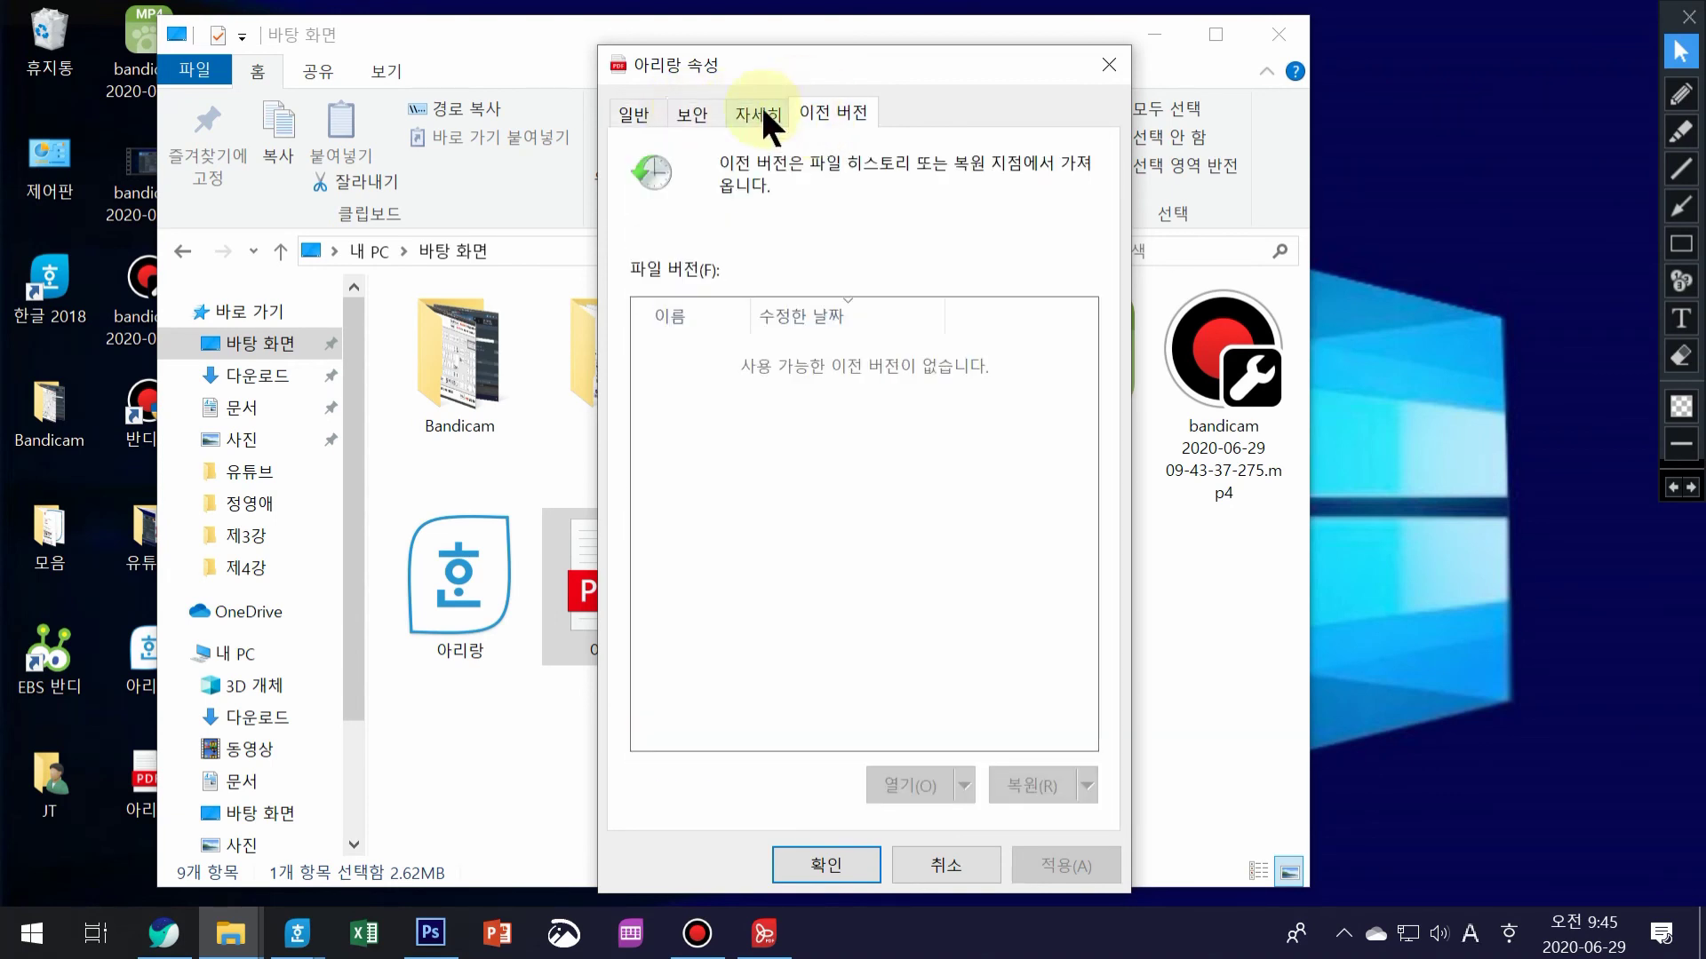